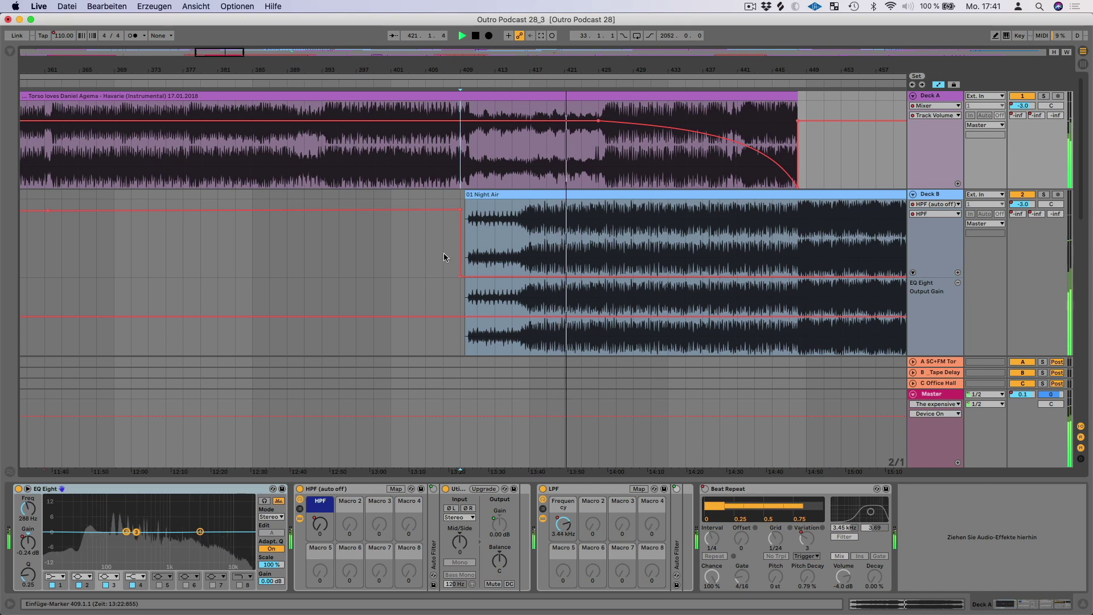
Step: Display Deck A's devices and play the transition into Night Air through the end of Deck A's volume fade
click(935, 96)
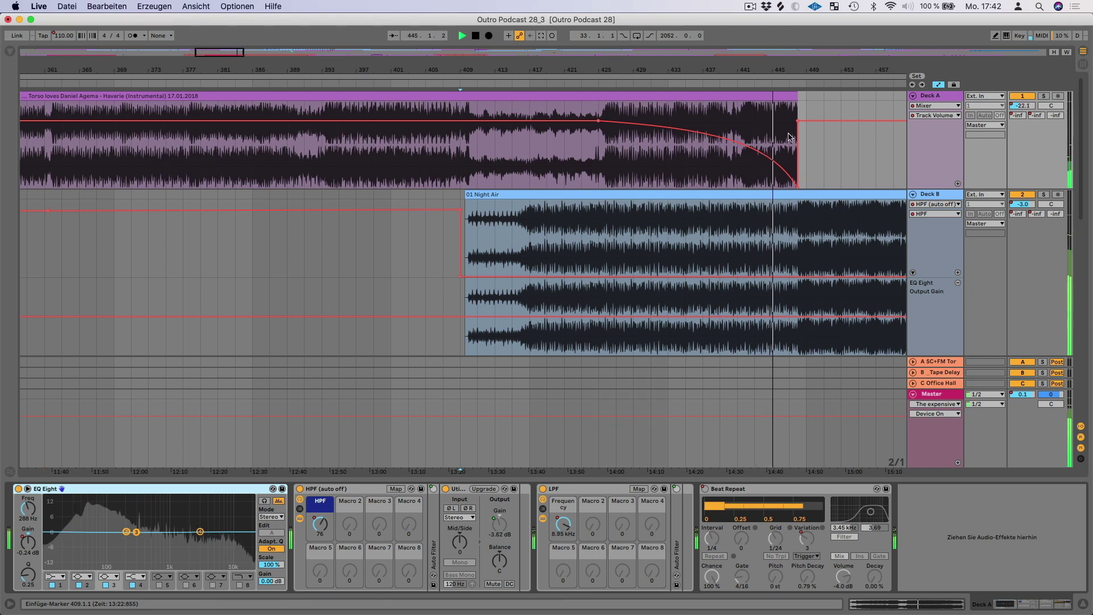
click(794, 187)
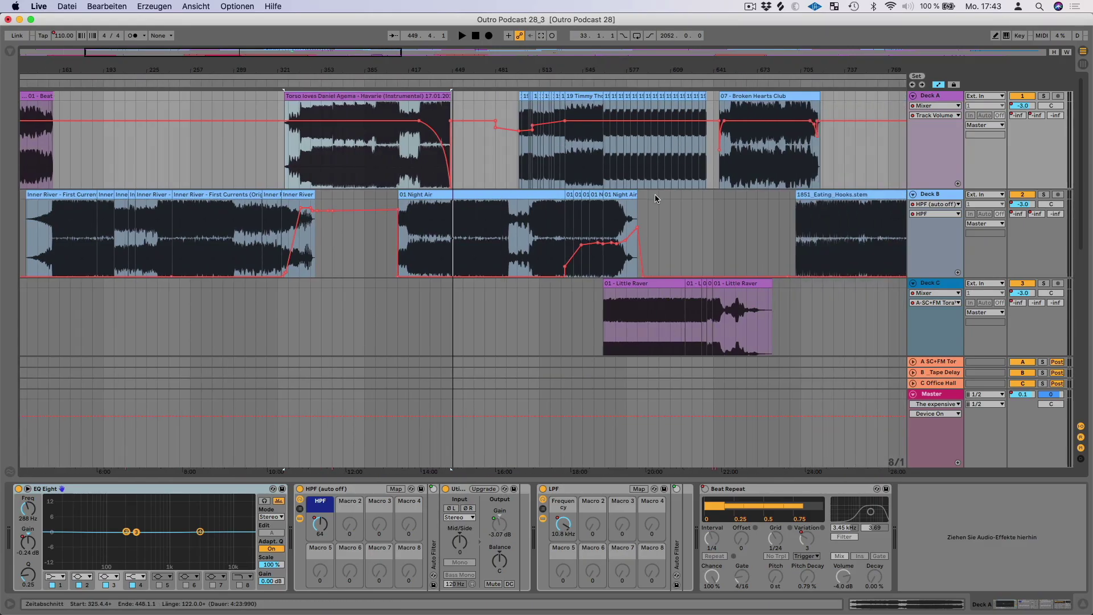
Step: Examine Deck A's volume automation and Timmy Thomas clip edits where they overlap Night Air on Deck B
drag(561, 67, 489, 65)
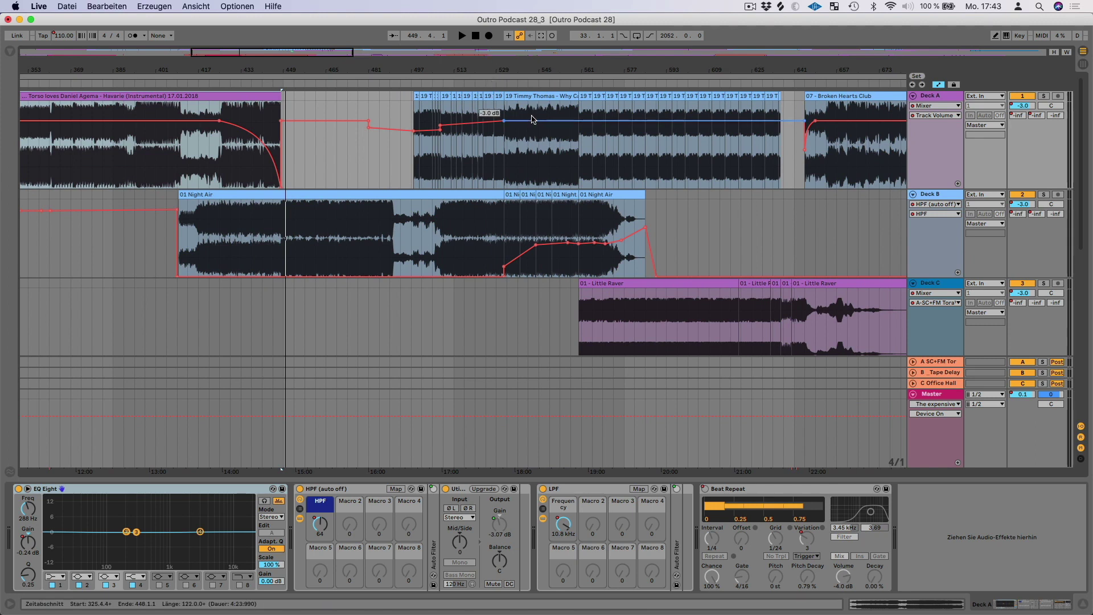
scroll(607, 199, down, 1)
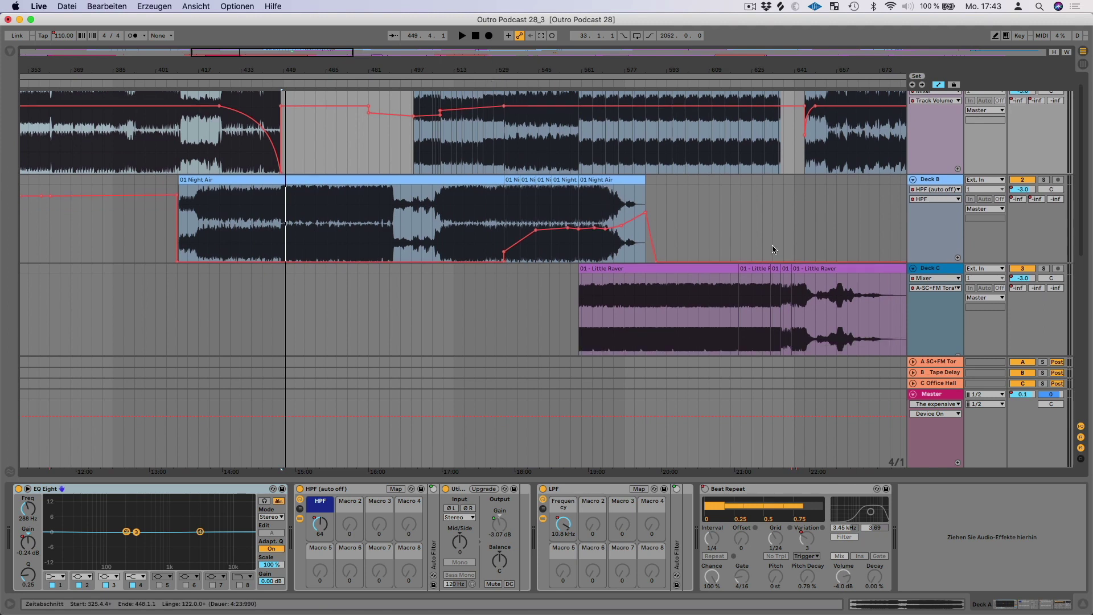
scroll(734, 258, up, 1)
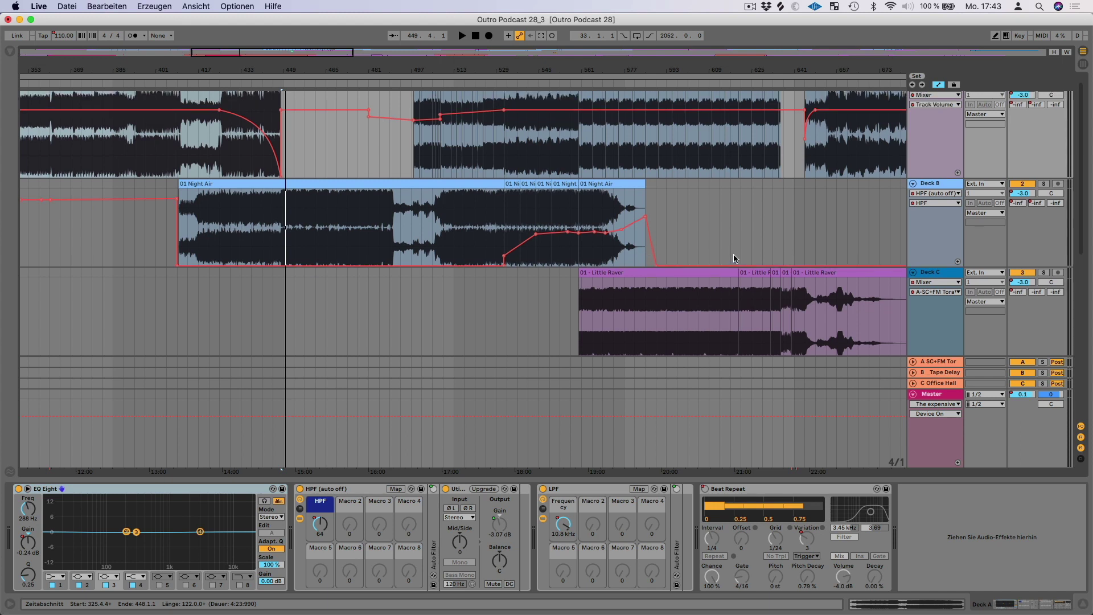
scroll(734, 254, up, 1)
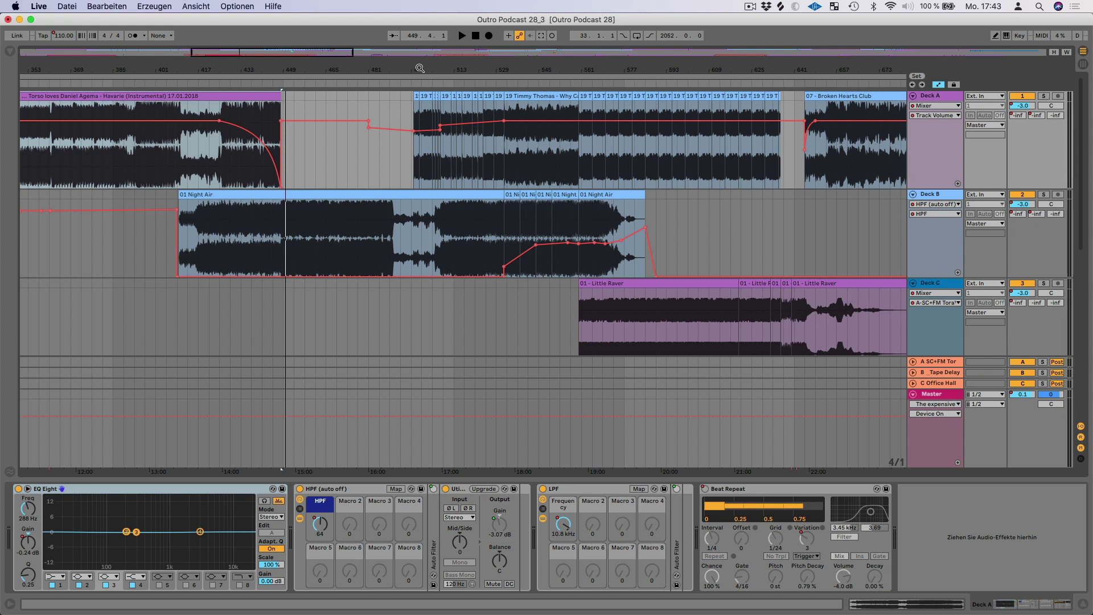
drag(547, 76, 489, 106)
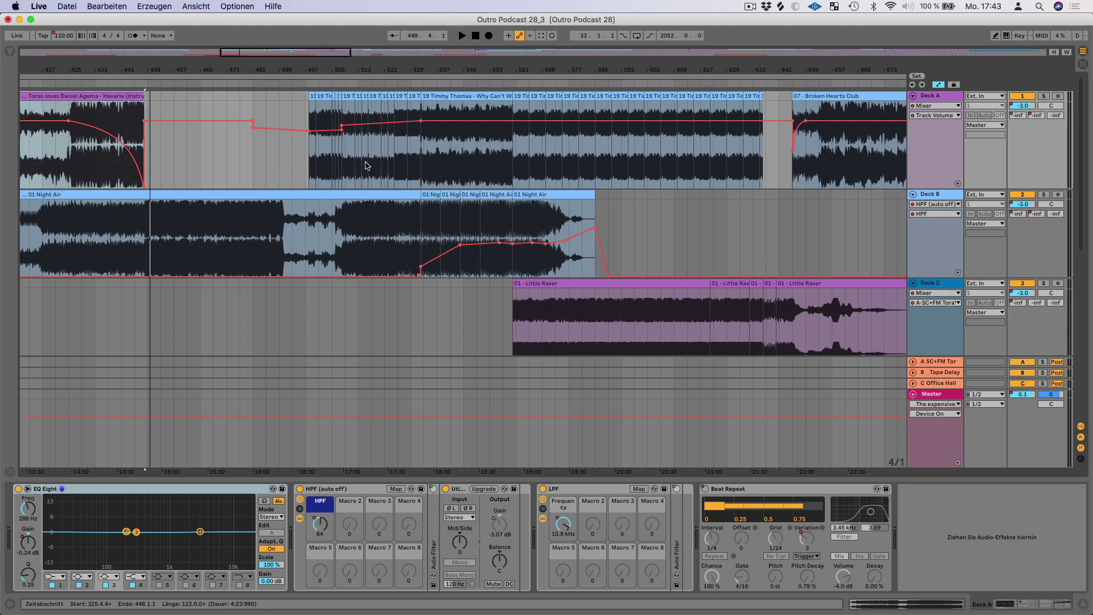
drag(335, 68, 336, 68)
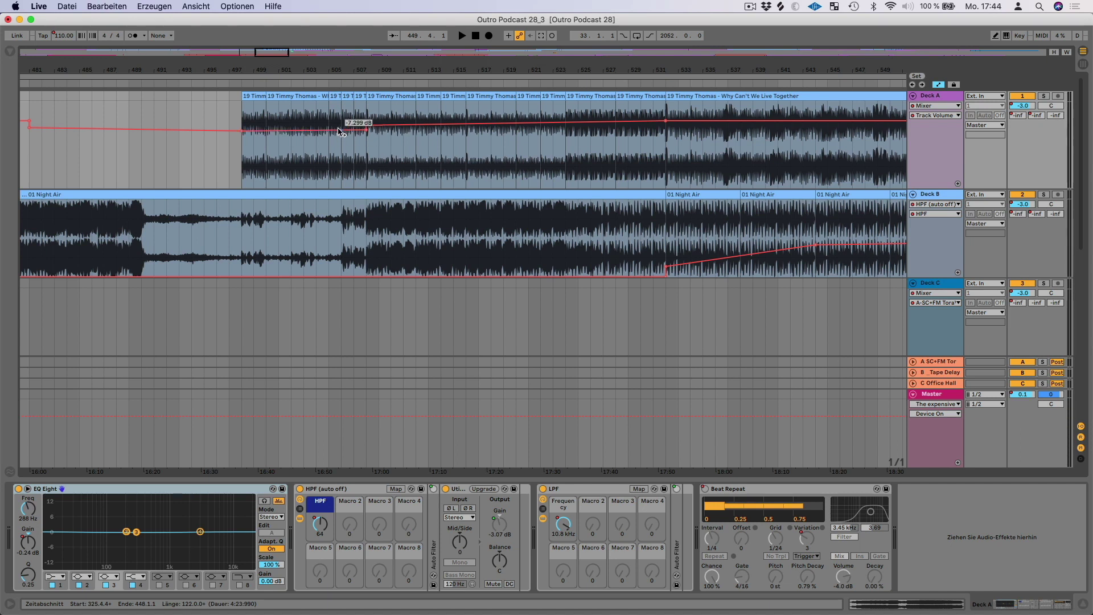
drag(418, 70, 417, 49)
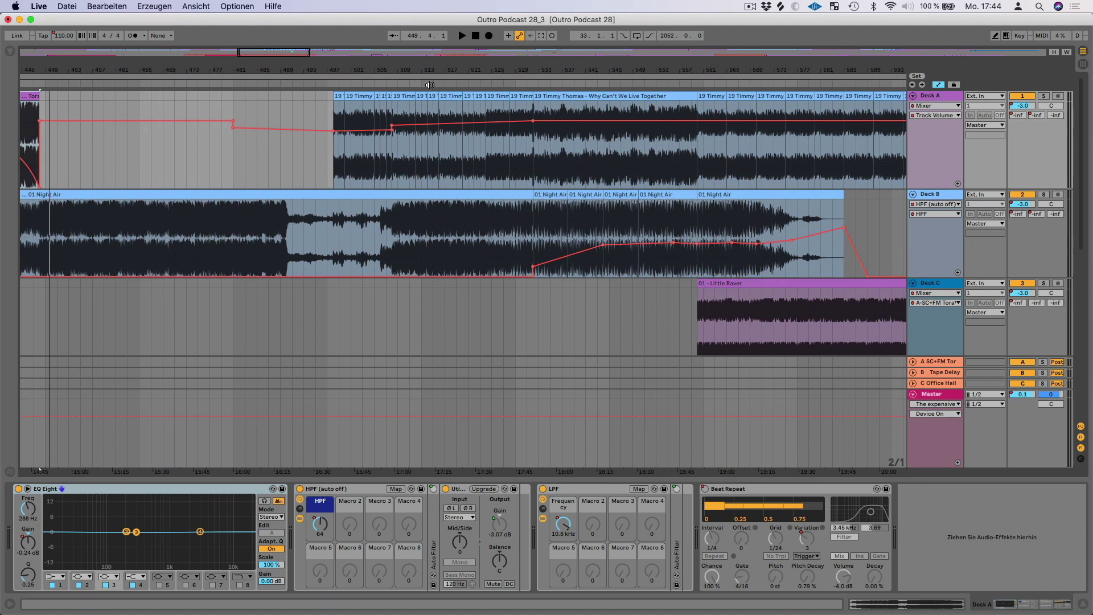
drag(531, 74, 487, 72)
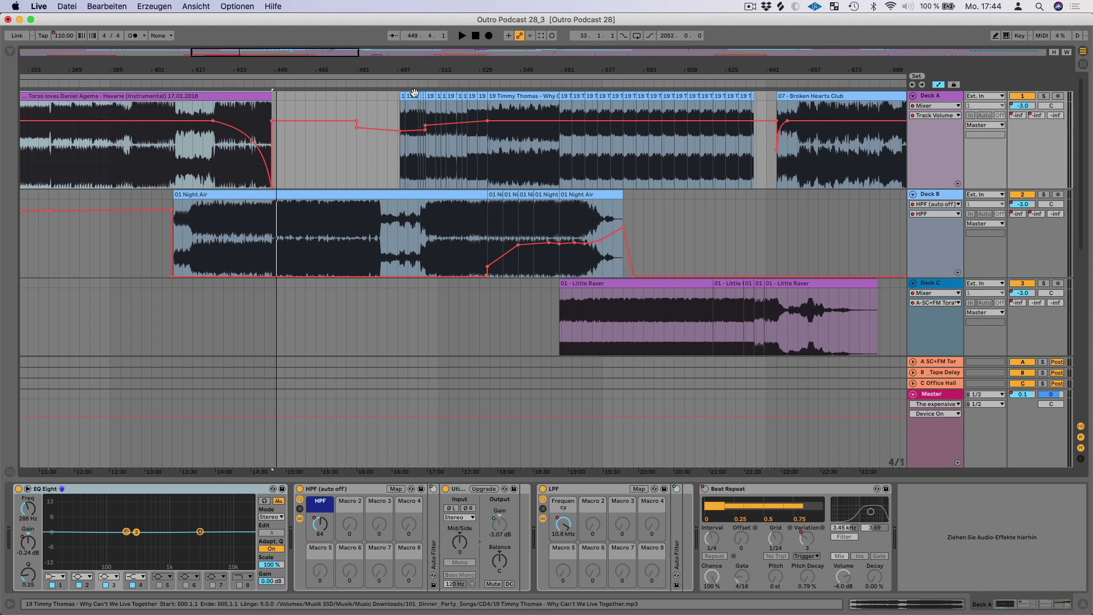
drag(397, 71, 419, 87)
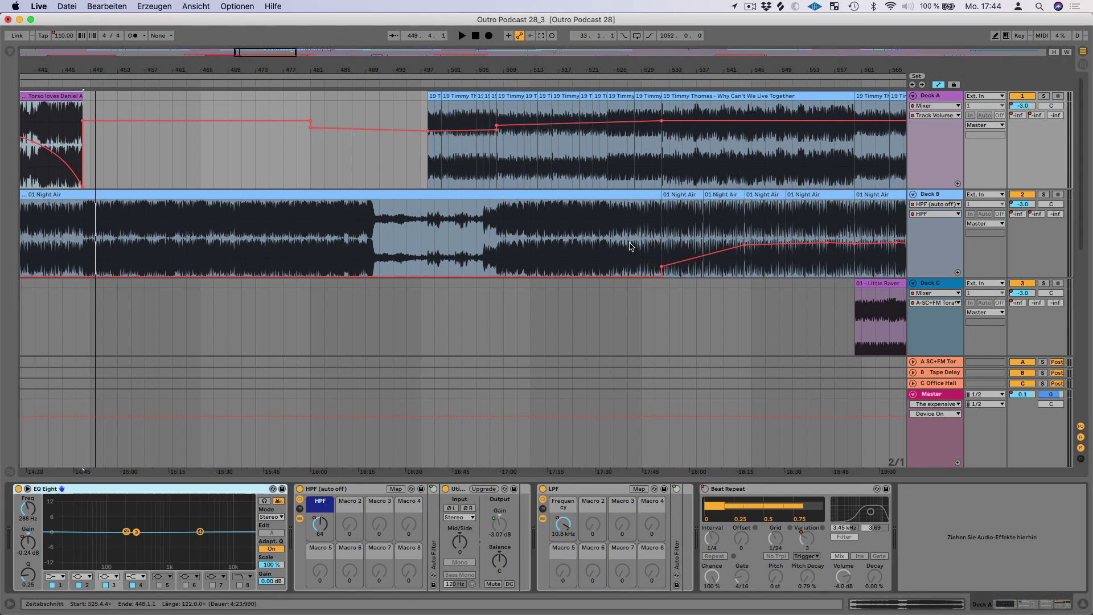
Step: Compare the device chains of Deck B and Deck A, and play the arrangement from shortly before the Night Air breakdown
click(942, 195)
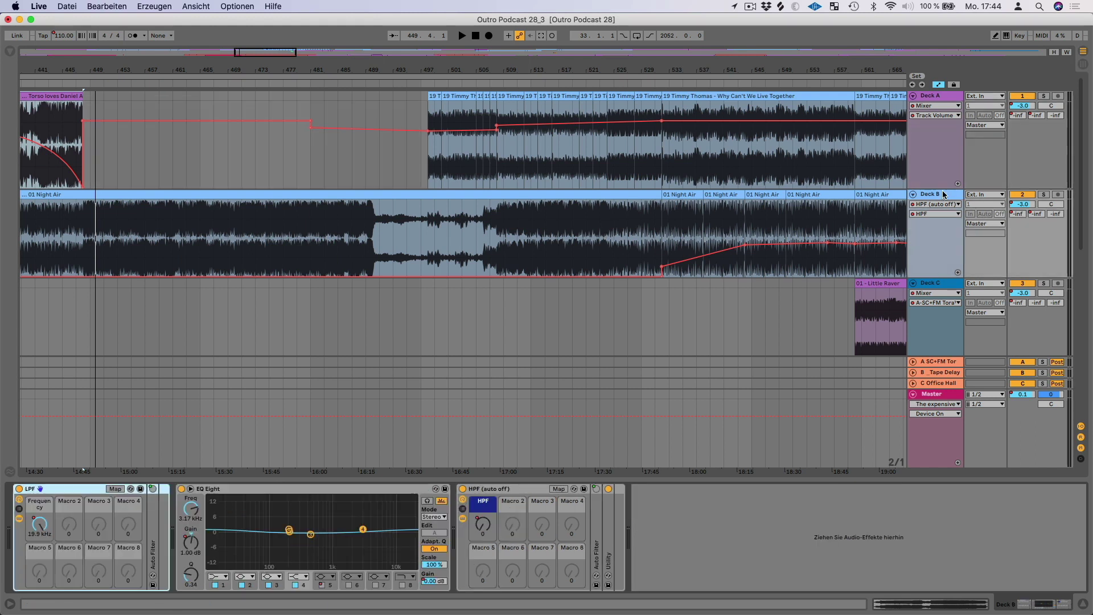
click(932, 97)
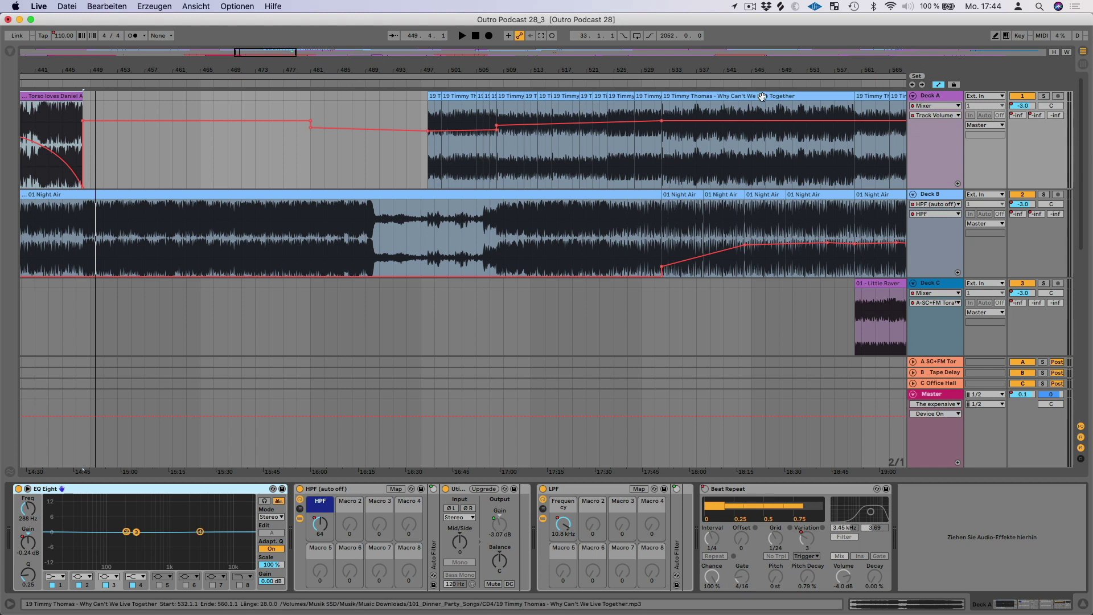
click(340, 91)
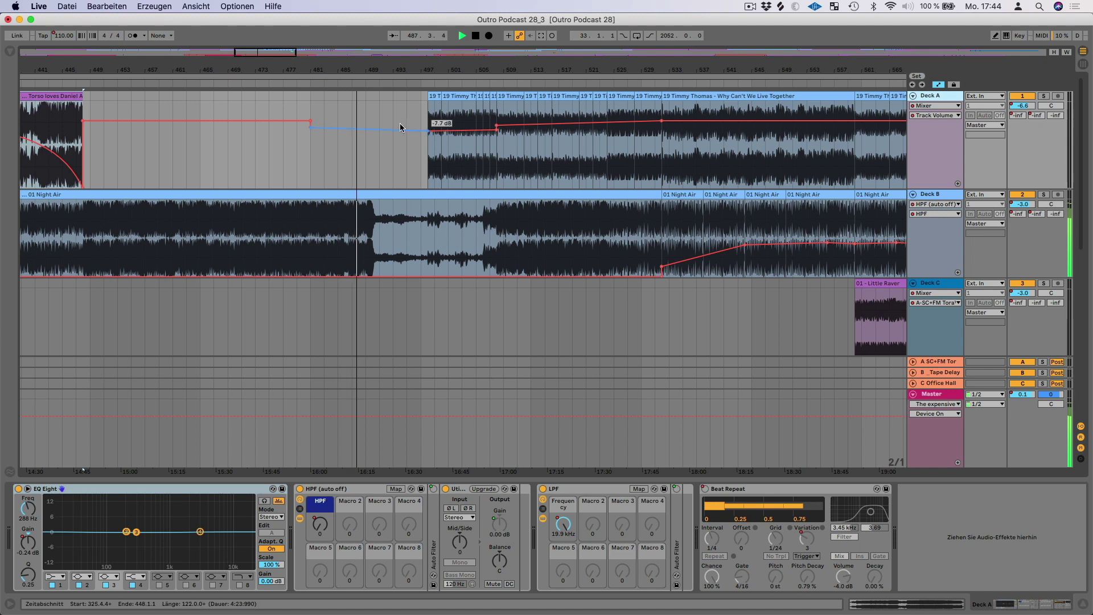
key(shift+Tab)
key(shift+Tab)
key(Tab)
key(Tab)
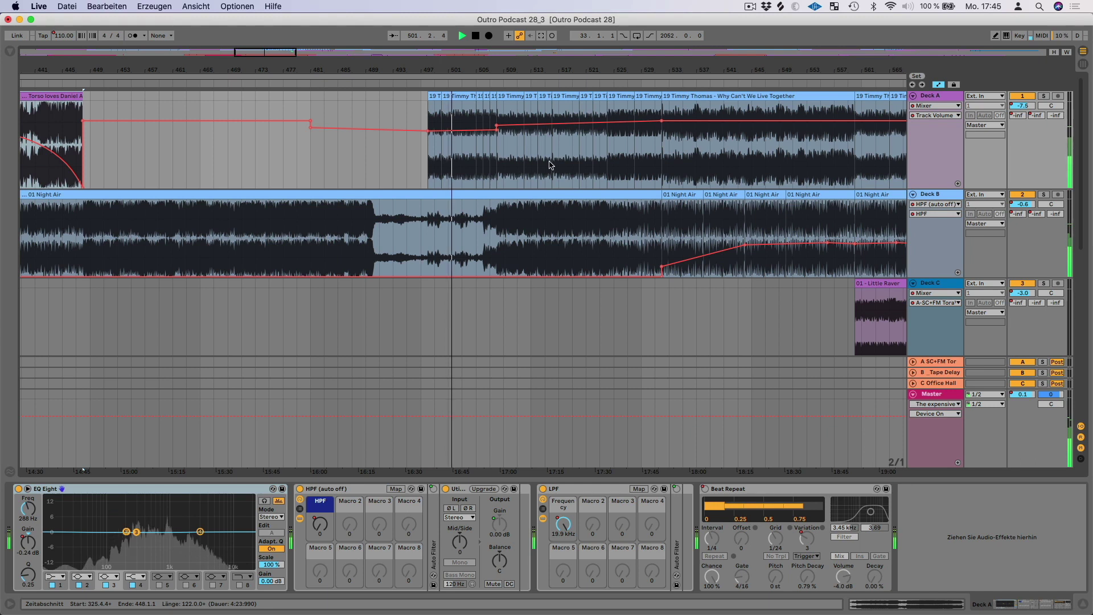
Step: Follow playback through the Timmy Thomas section on Deck A and select its clip from bar 508 to 512
drag(480, 50, 480, 57)
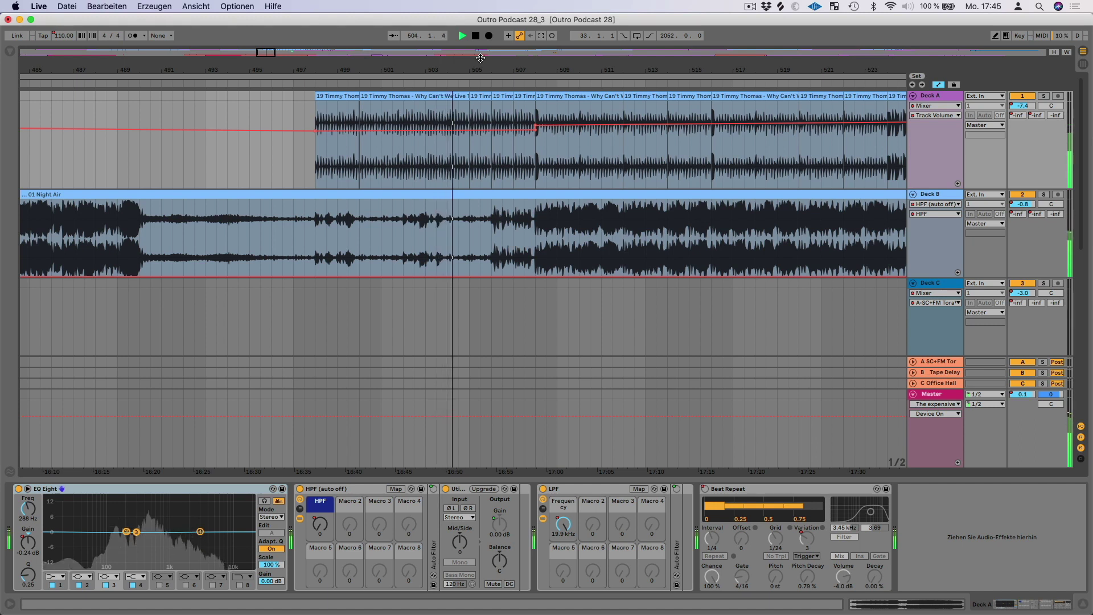
click(550, 93)
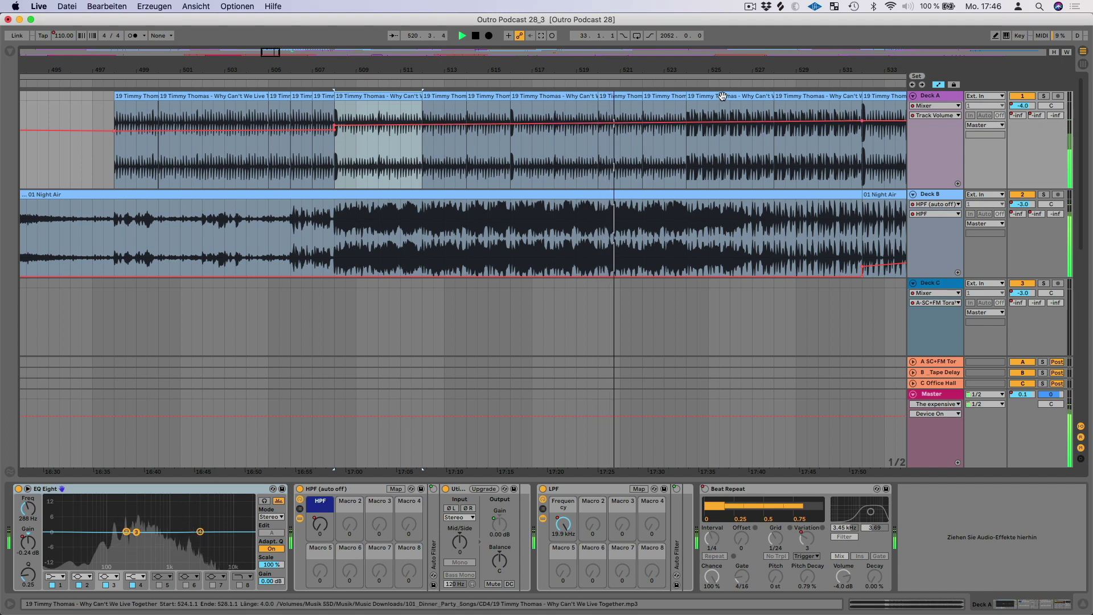
drag(612, 79, 612, 74)
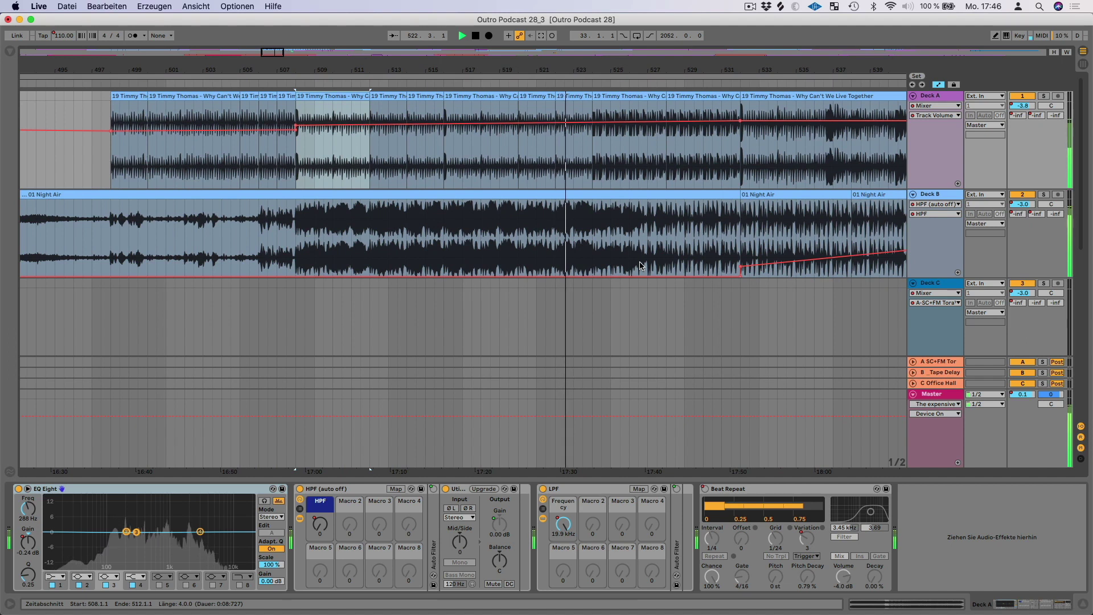
drag(665, 66, 514, 65)
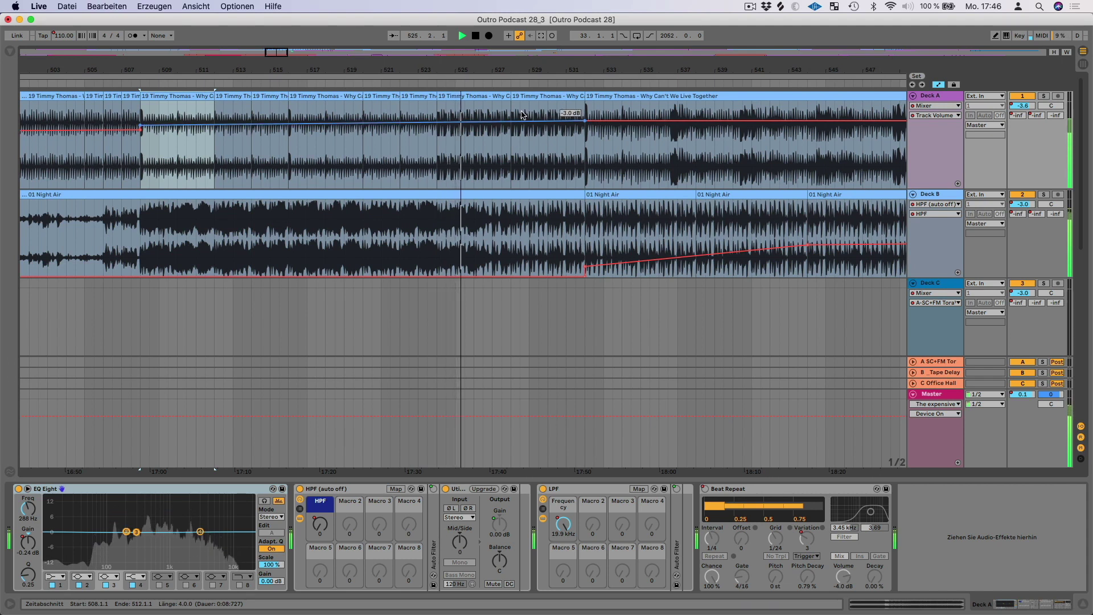
mouse_move(541, 67)
mouse_down()
mouse_move(541, 48)
mouse_move(553, 60)
mouse_up()
Step: Display Deck B's devices and briefly solo the track to hear its HPF automation during the Night Air loops
click(926, 197)
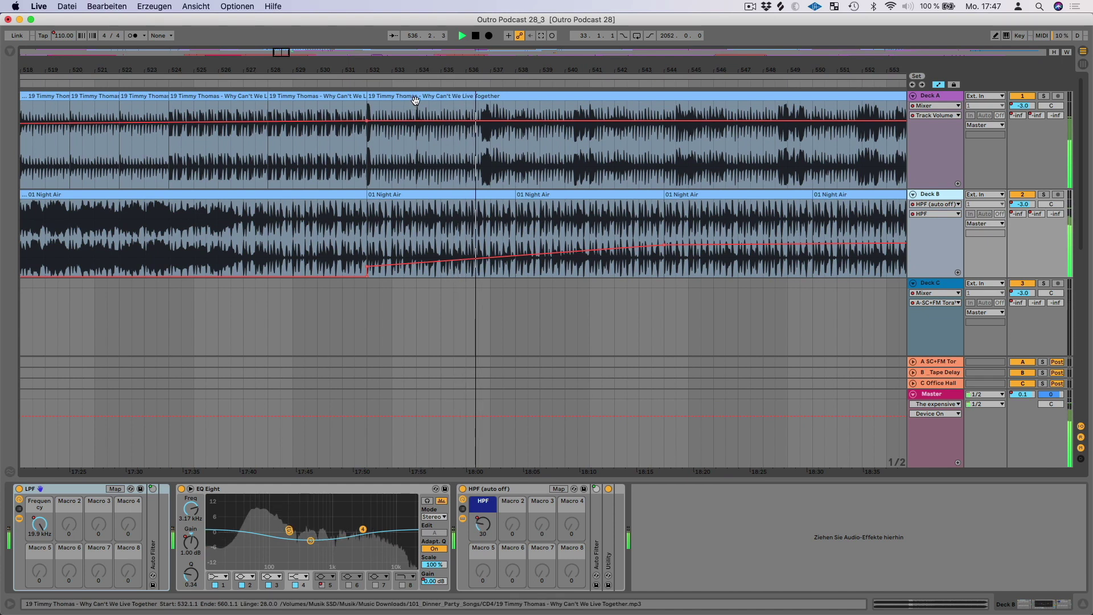
scroll(495, 129, down, 3)
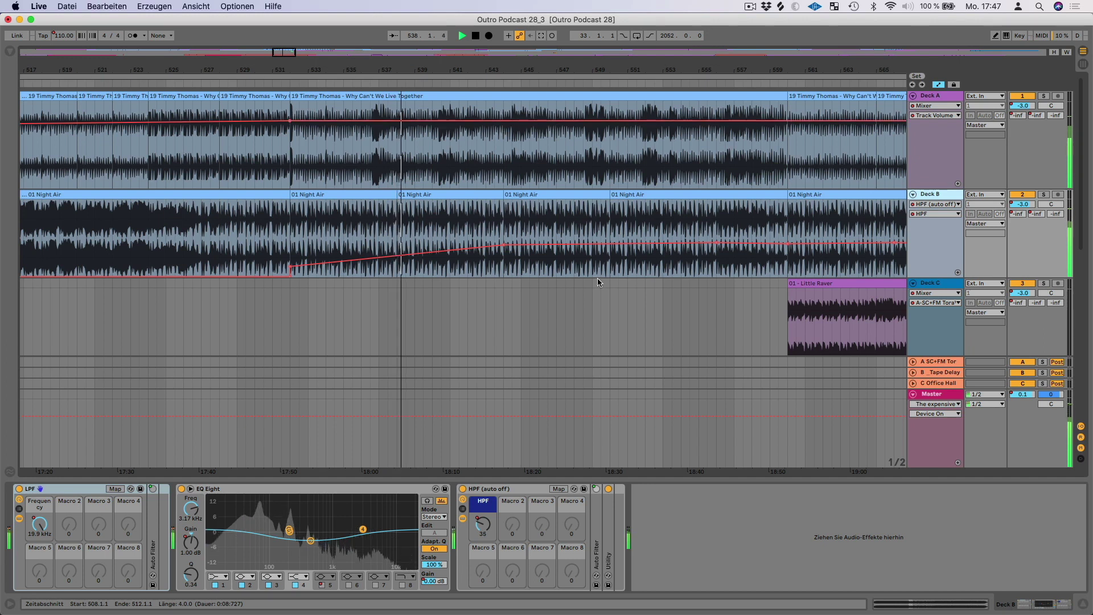
click(1044, 194)
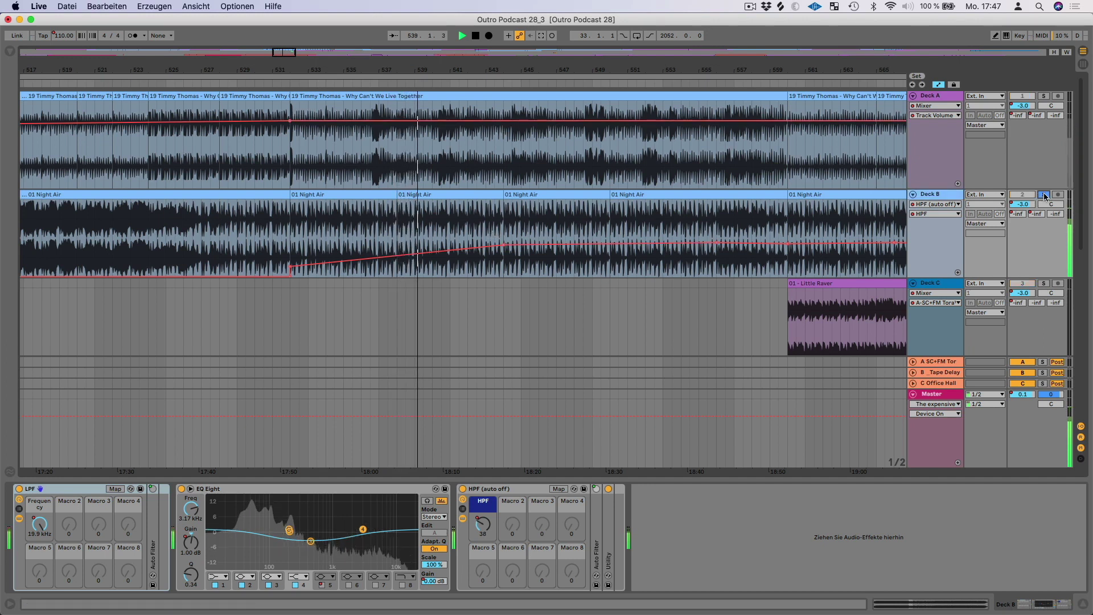
click(1044, 194)
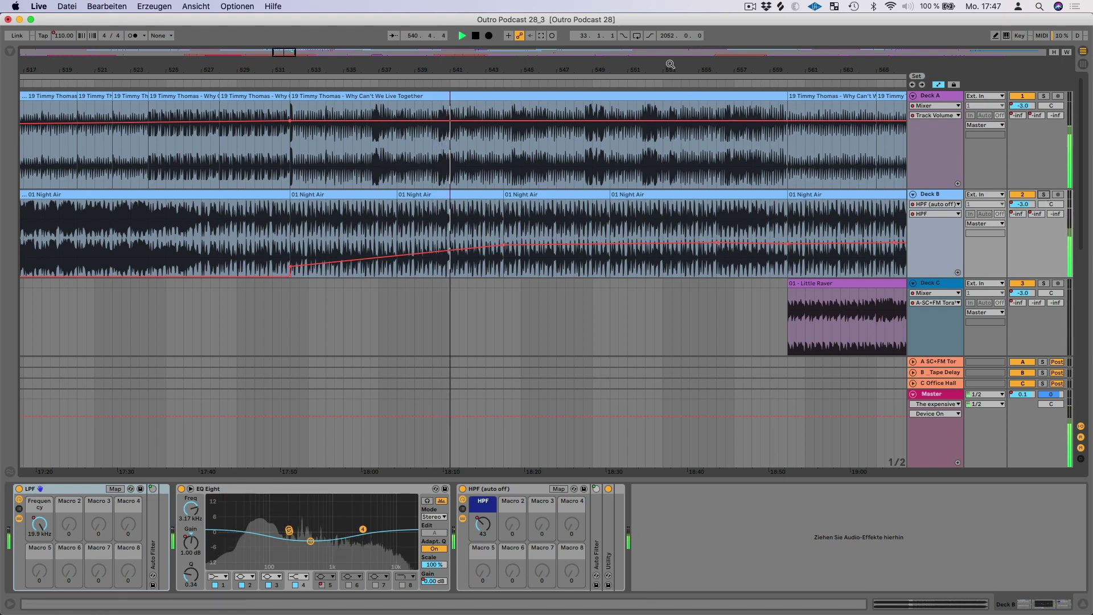
key(minus)
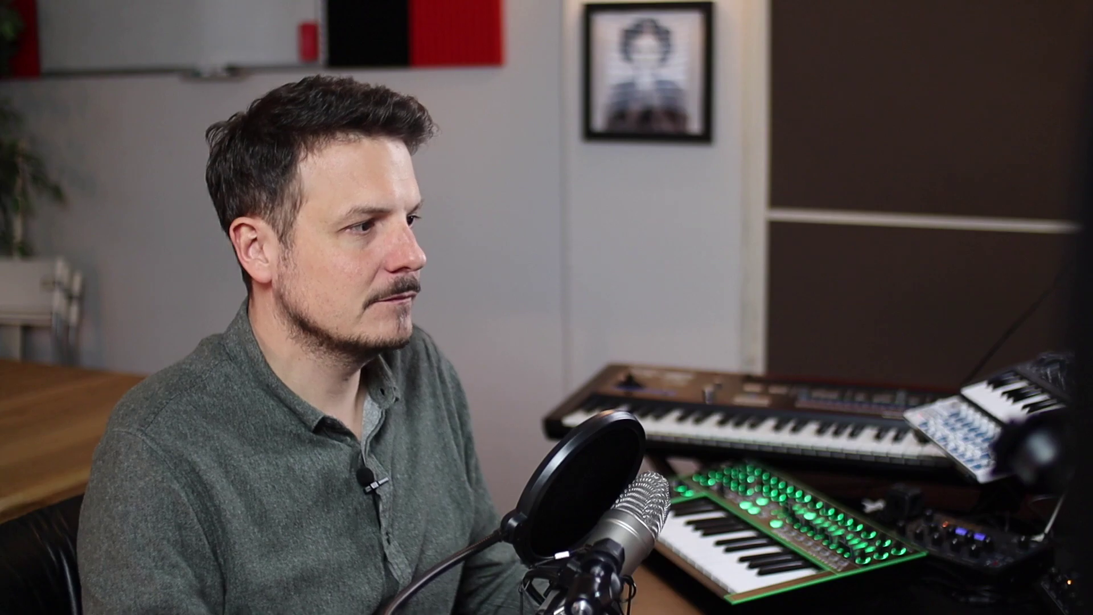
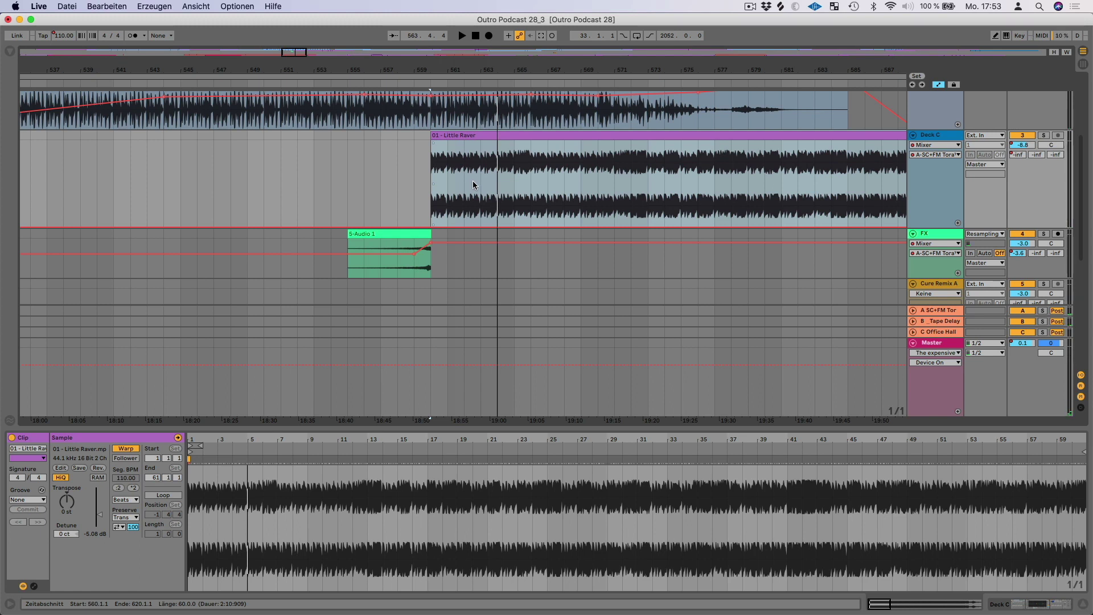
Step: Place the insert marker at the start of Little Raver at bar 560, and show Deck A's B-Tape Delay send automation up close
click(434, 179)
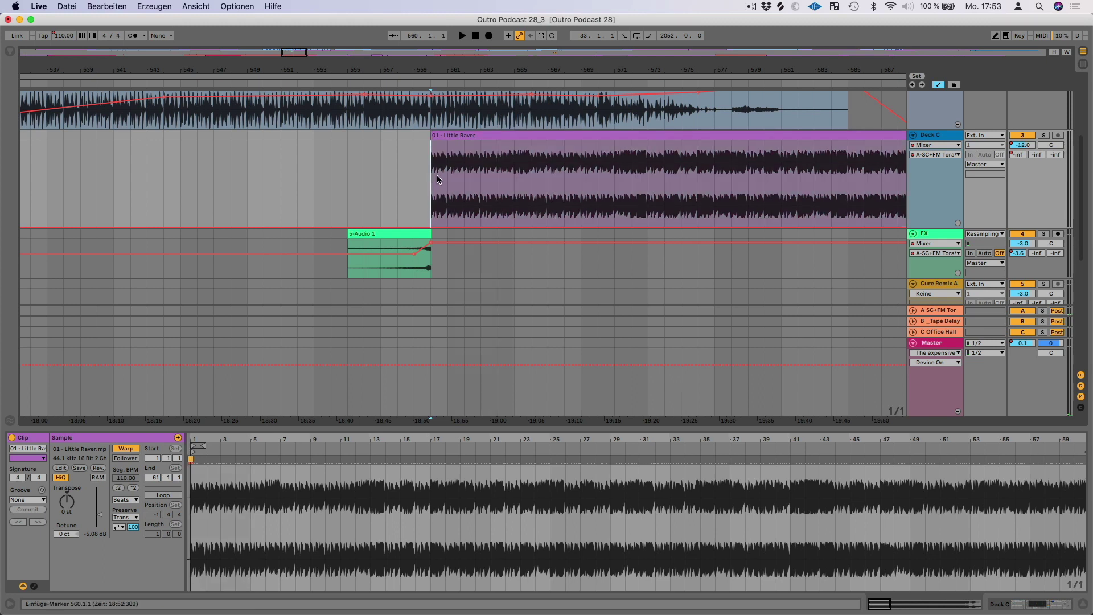
scroll(437, 179, up, 1)
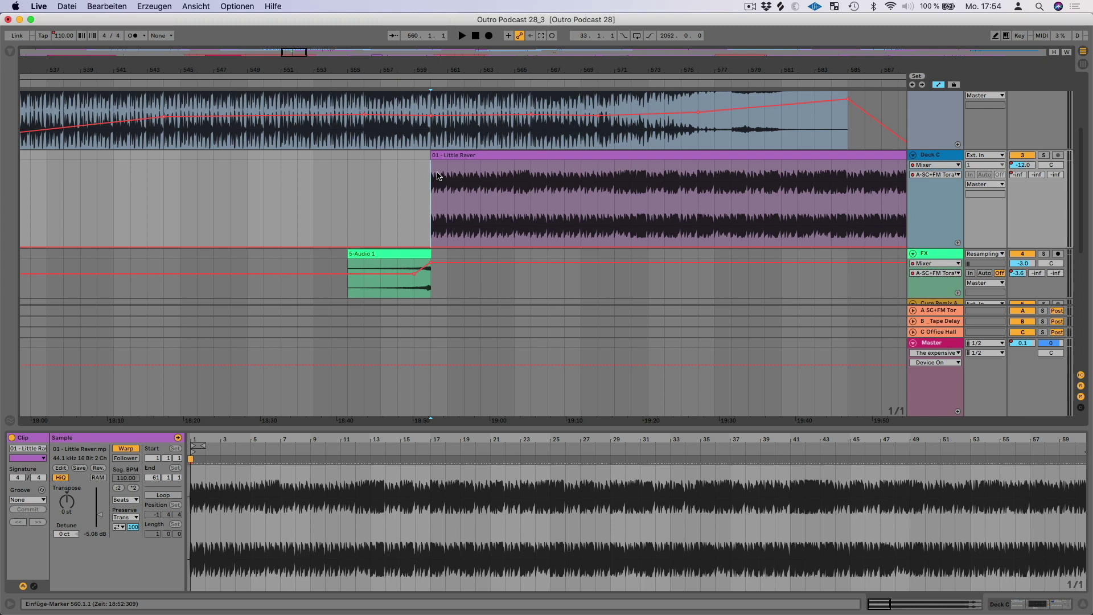
scroll(491, 142, up, 5)
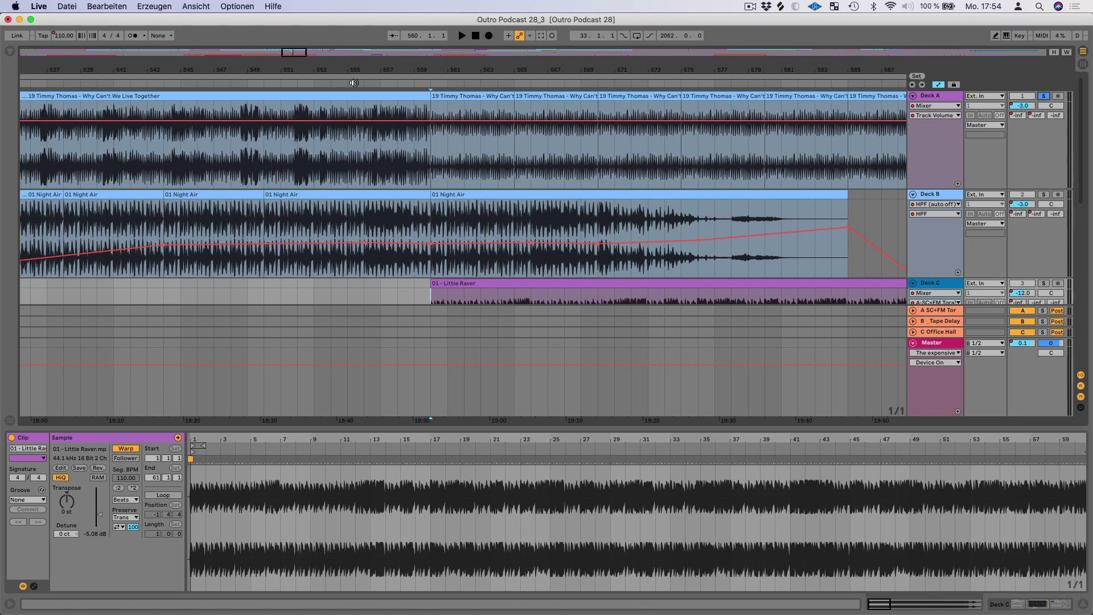
click(1037, 116)
drag(403, 65, 403, 114)
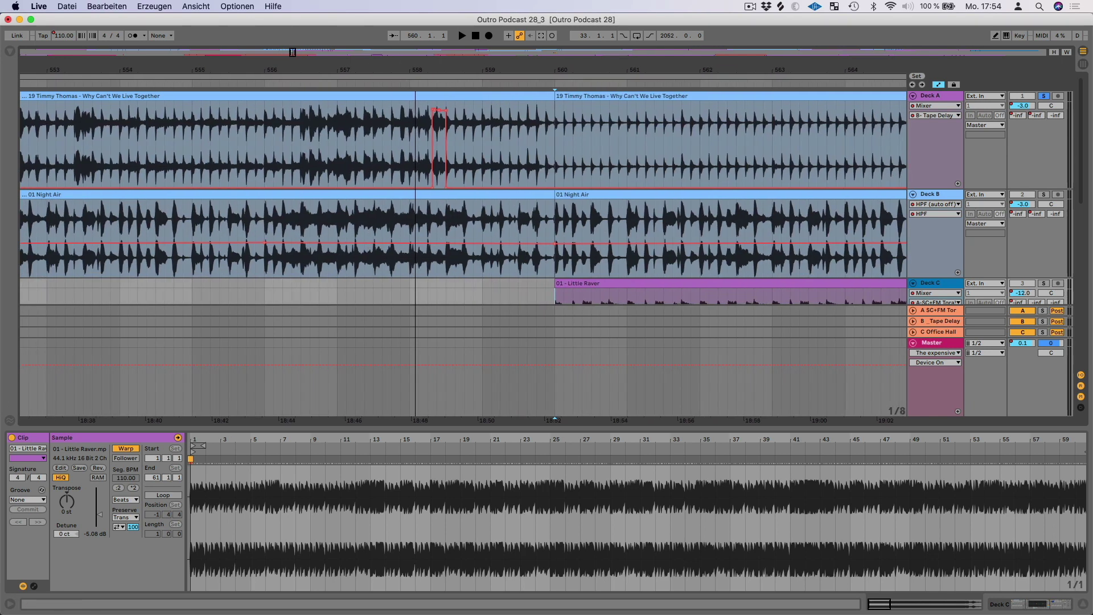
scroll(501, 142, left, 3)
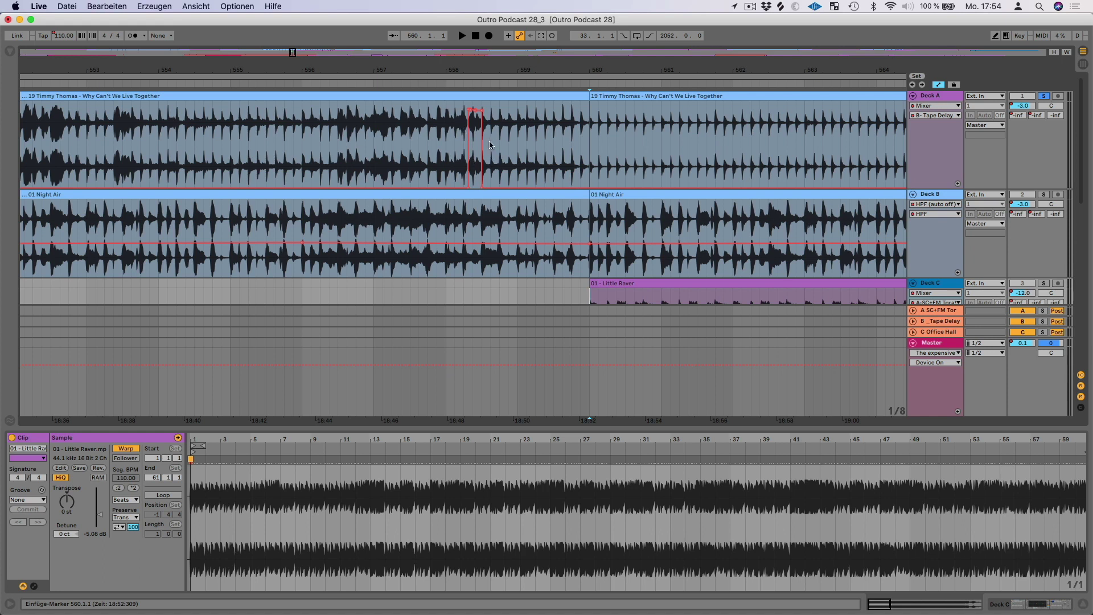
Step: Mark Deck A from 559.2.3 to 562.2.1, place the insert marker at 559.2.1, and play the soloed deck from about bar 557
drag(545, 114, 752, 154)
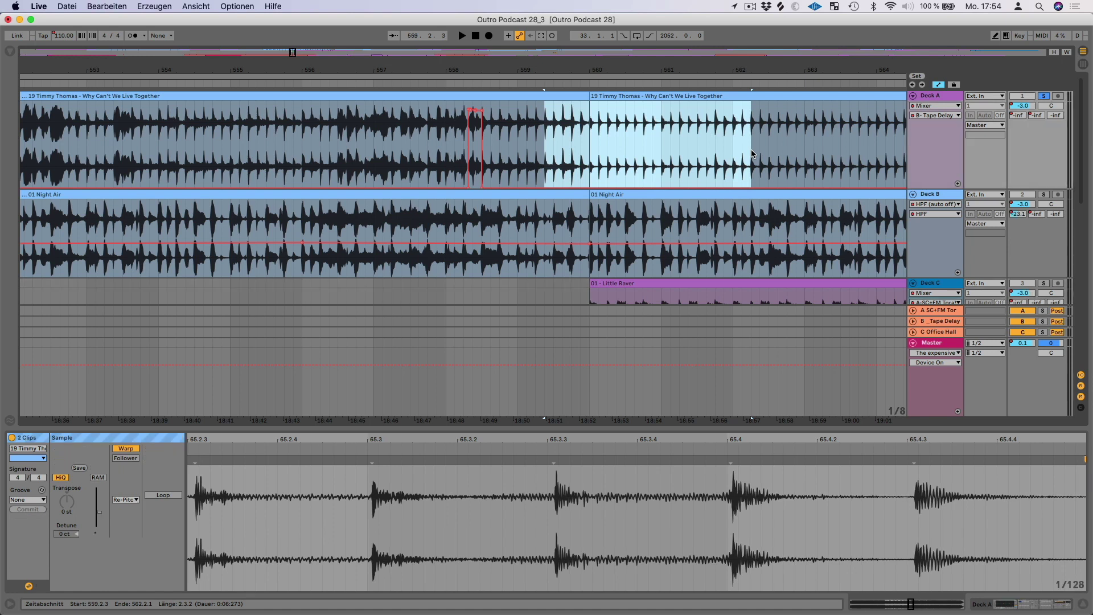
click(532, 160)
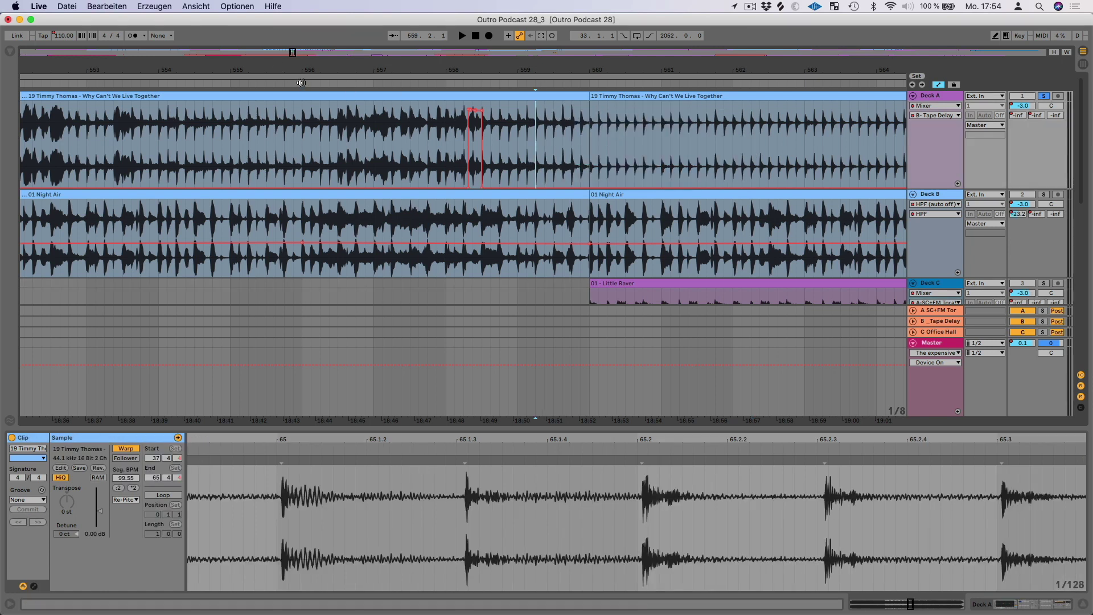
click(374, 82)
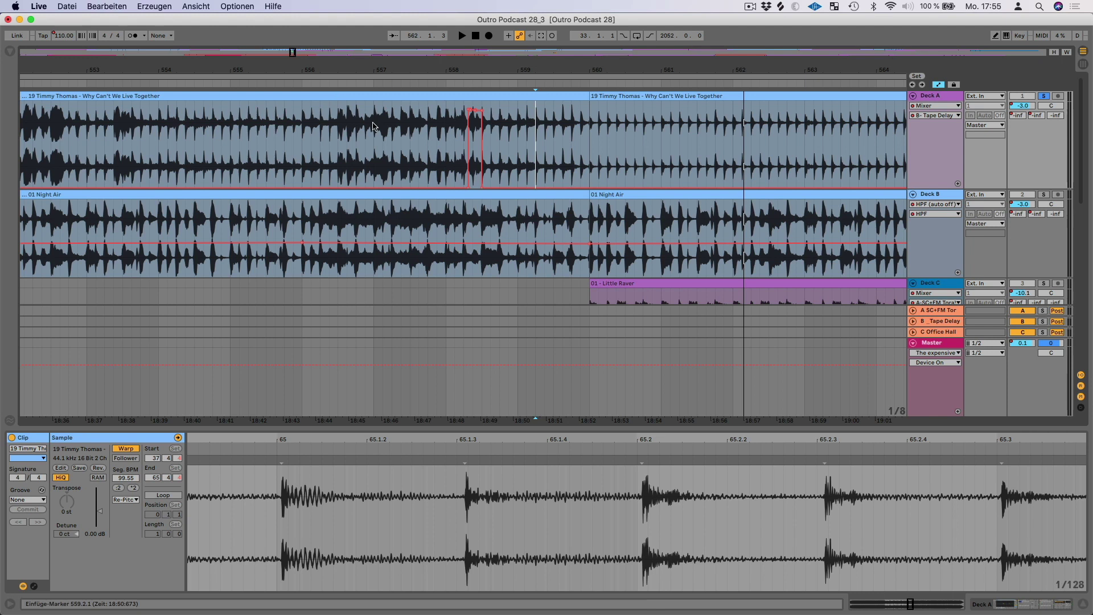
Step: Display Deck B's devices and show its HPF automation together with the Little Raver entry on Deck C
scroll(372, 126, down, 1)
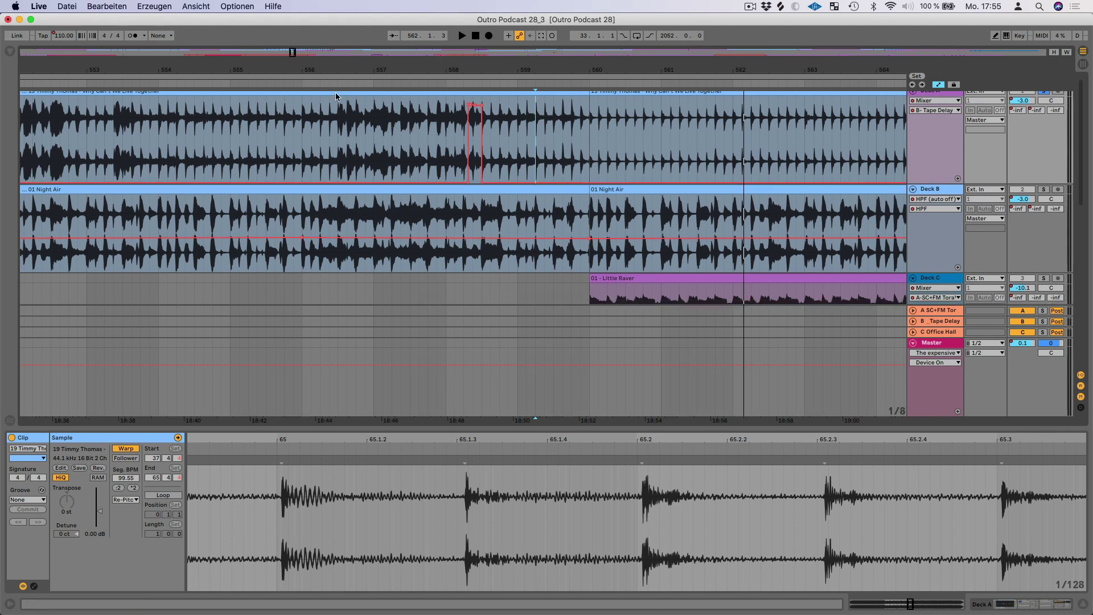
click(933, 99)
key(minus)
key(minus)
key(minus)
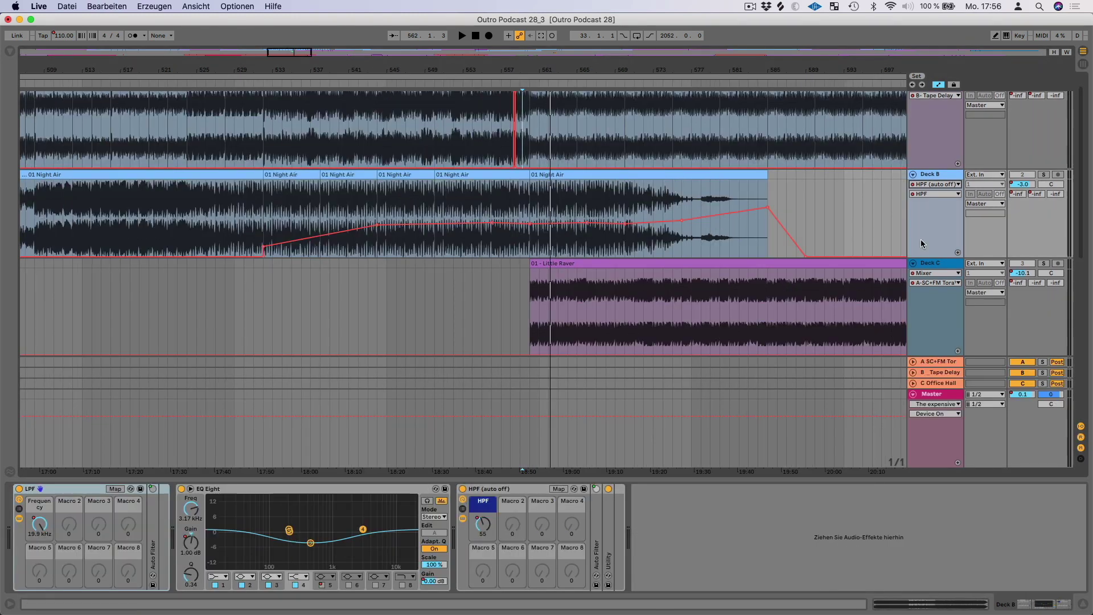
Step: Place the insert marker at 561.1.1 on Deck C and show its HPF automation close up around the Little Raver entry
click(562, 336)
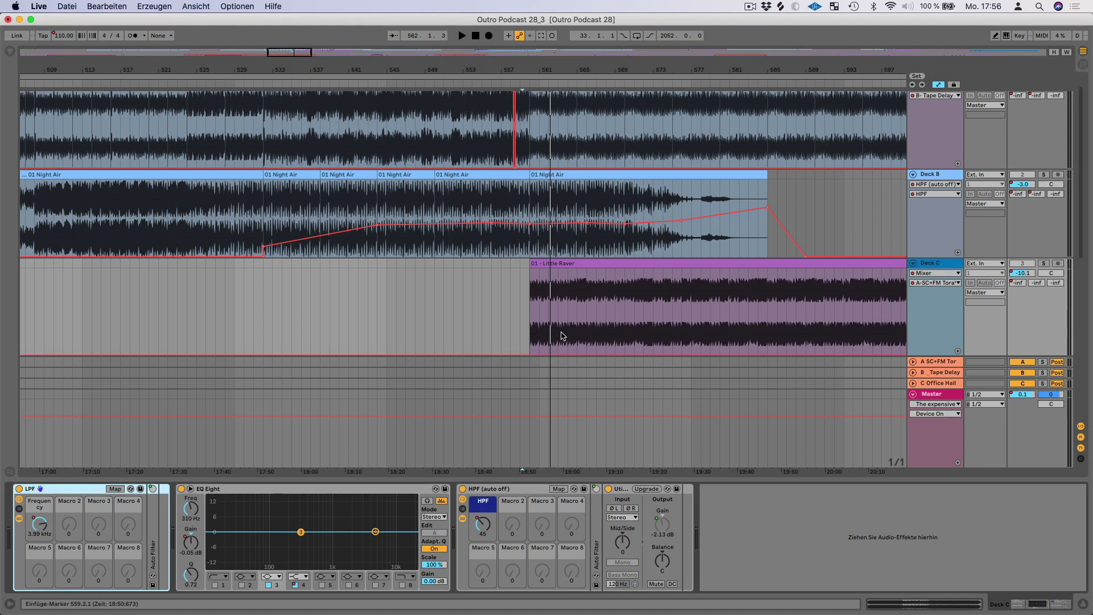
click(558, 488)
click(559, 488)
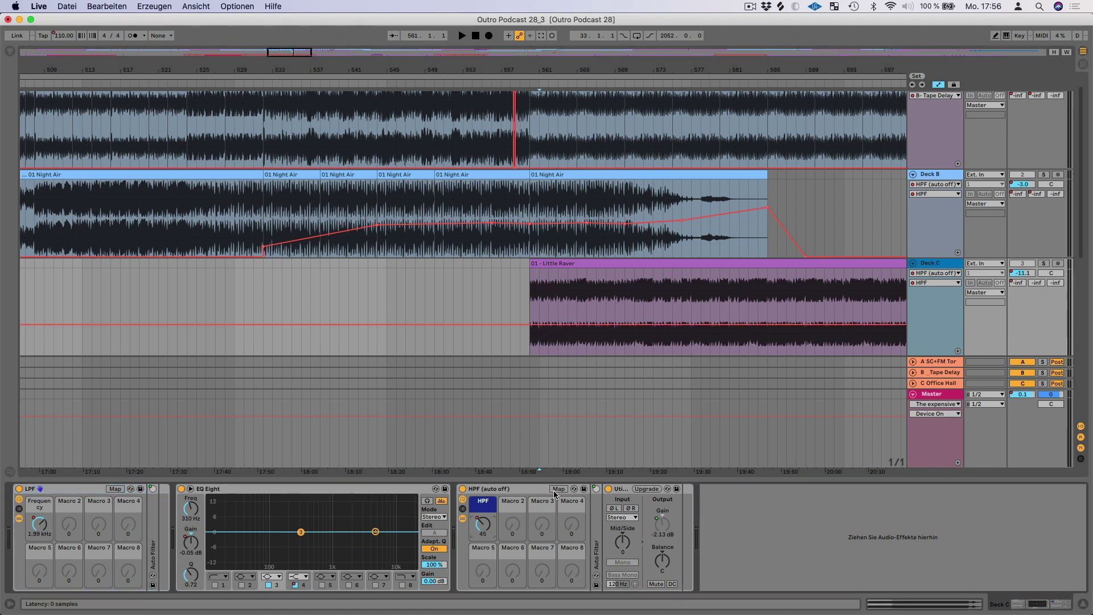
key(minus)
key(minus)
key(plus)
key(plus)
key(plus)
key(plus)
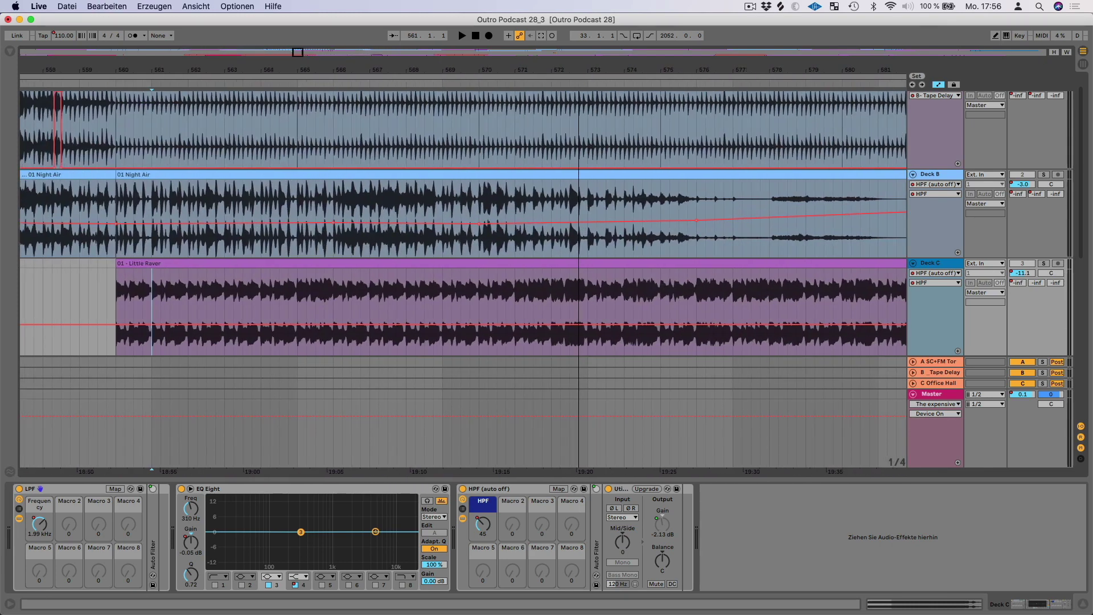
Step: Show Deck C's LPF Frequency automation across the Little Raver entry and re-enable the overridden automation
key(minus)
key(minus)
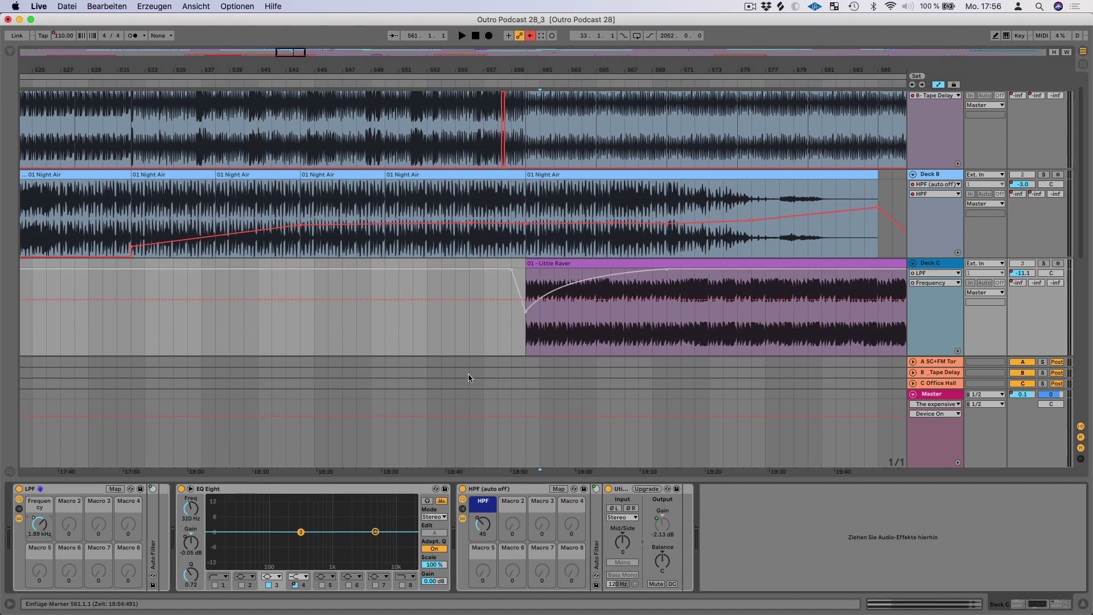
click(530, 36)
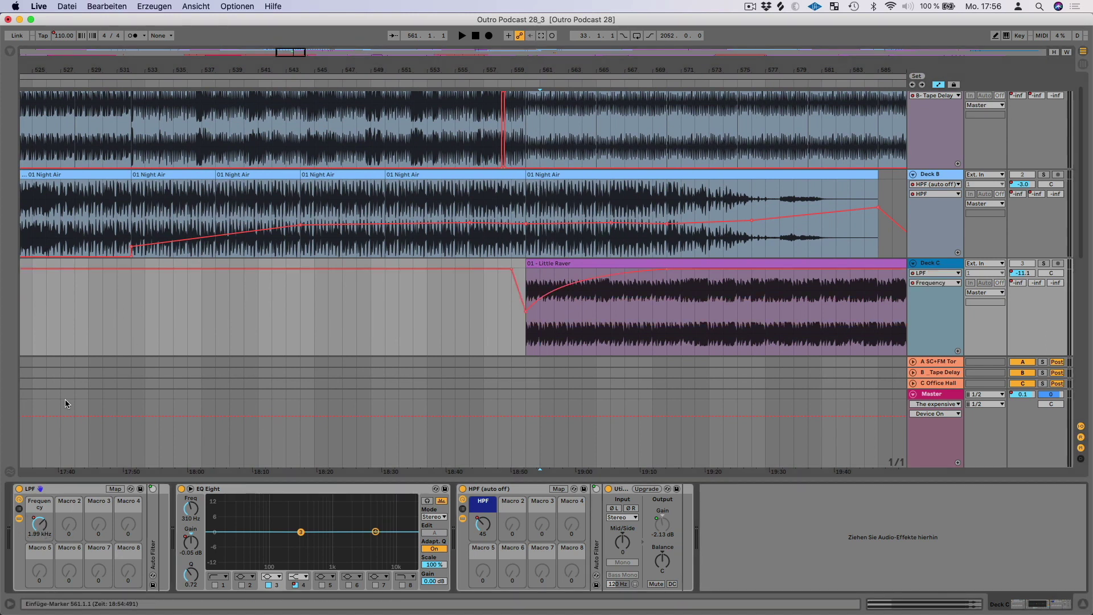
Step: Place the insert marker at 560.1.1 and play Little Raver with Deck C soloed to hear the LPF sweep
click(524, 333)
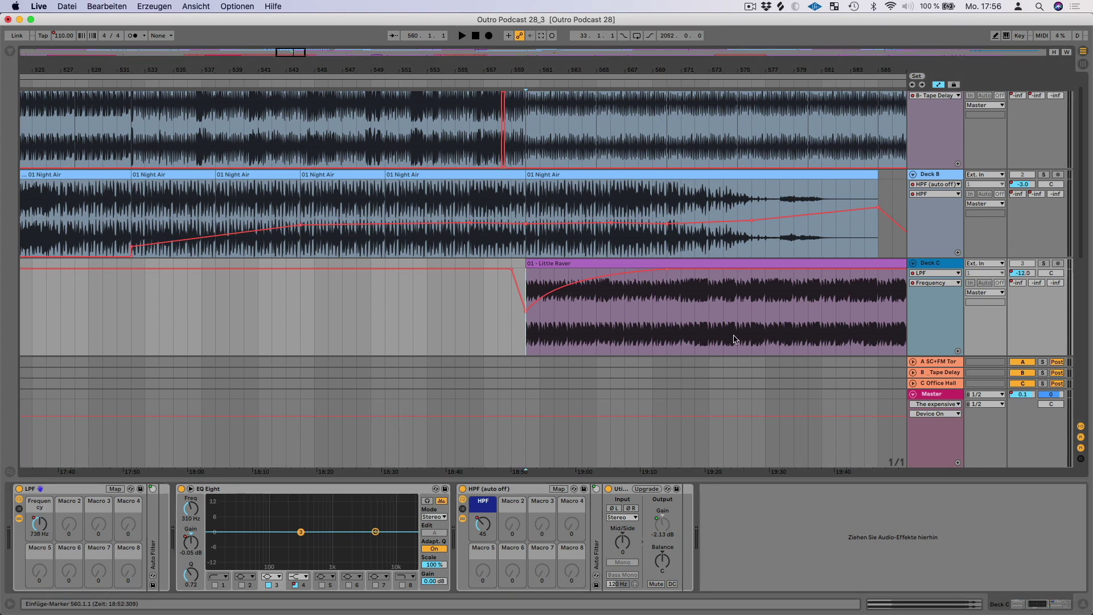
key(space)
scroll(683, 273, up, 2)
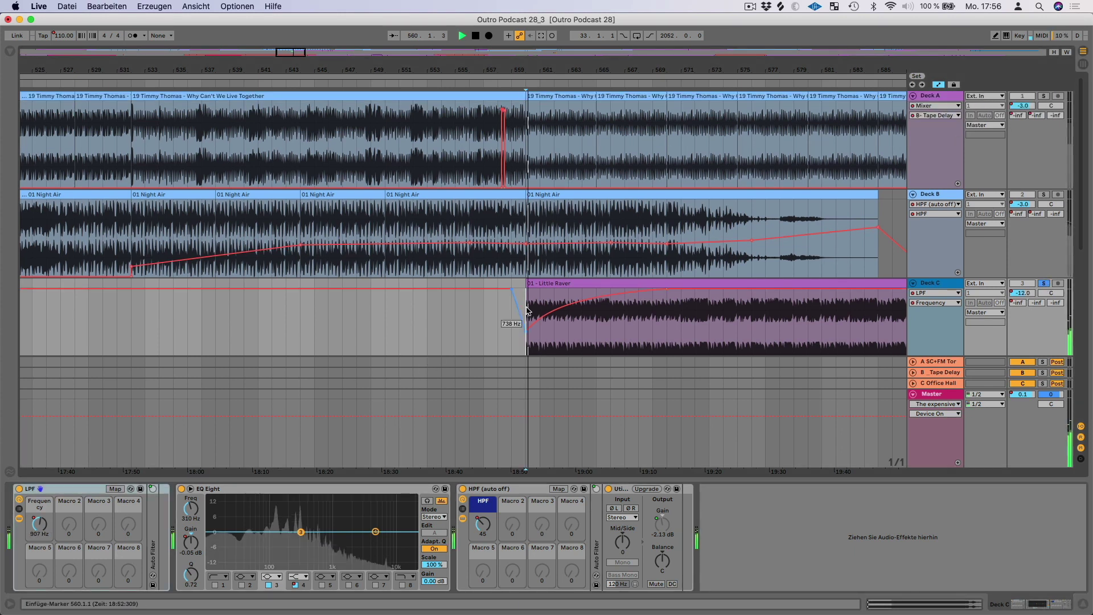
scroll(535, 313, down, 3)
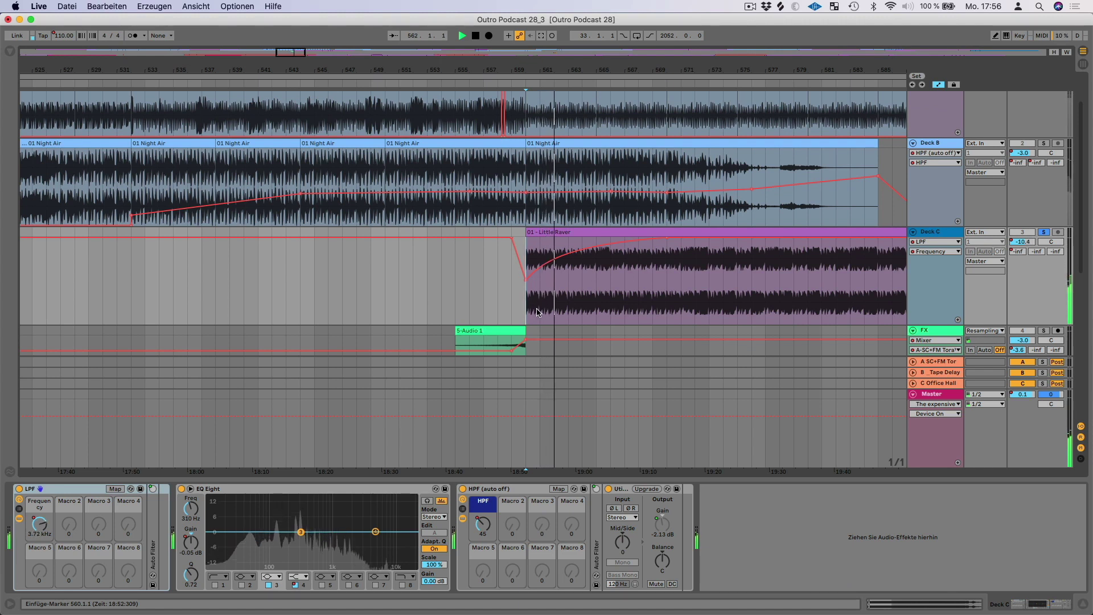
Step: Switch Deck C's LPF off and on during playback, display its Frequency automation again, and stop playback
click(19, 489)
click(19, 489)
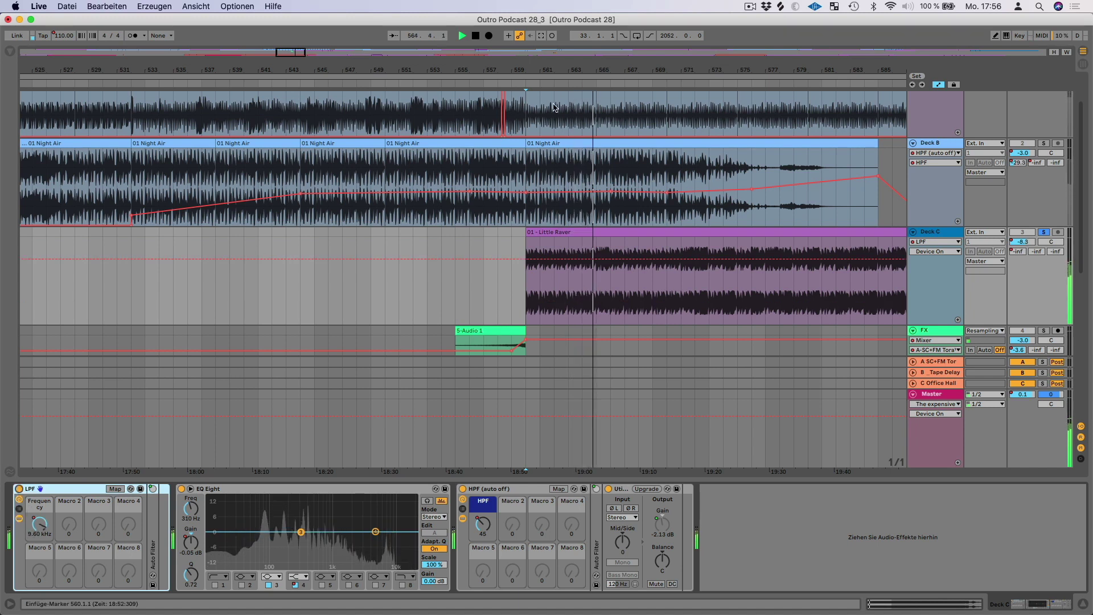
click(44, 526)
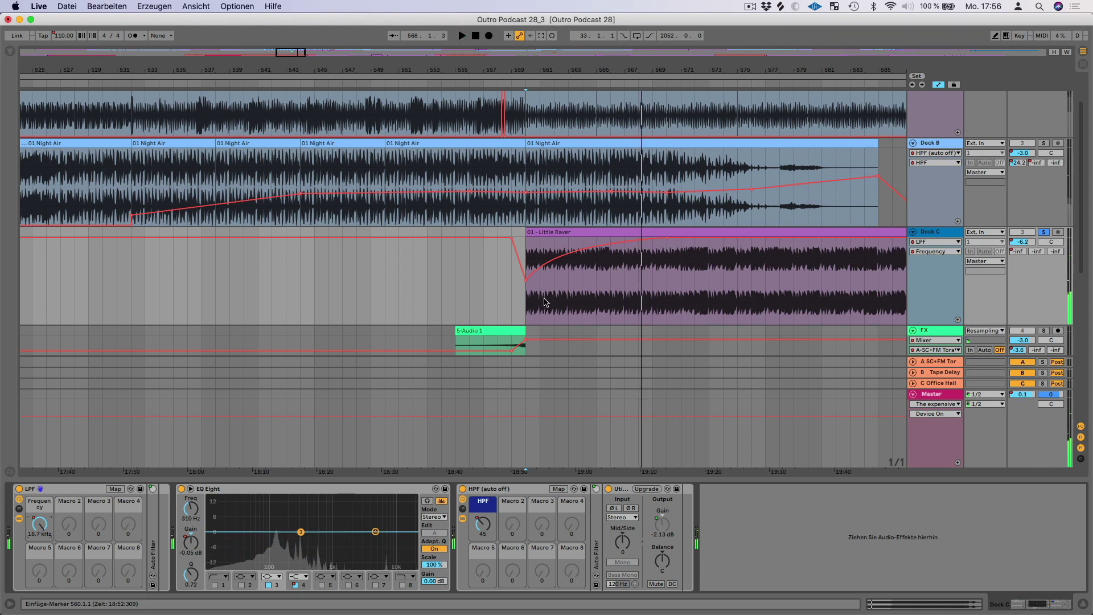
key(space)
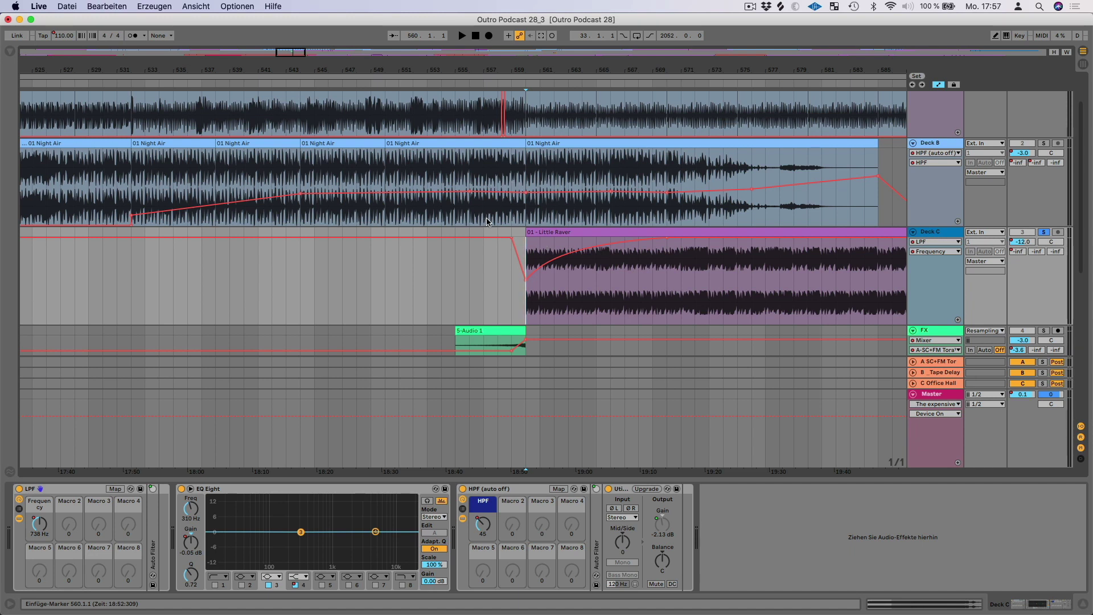
Step: Select the 5-Audio 1 clip before the Little Raver entry on the FX track and solo that track
scroll(490, 221, down, 3)
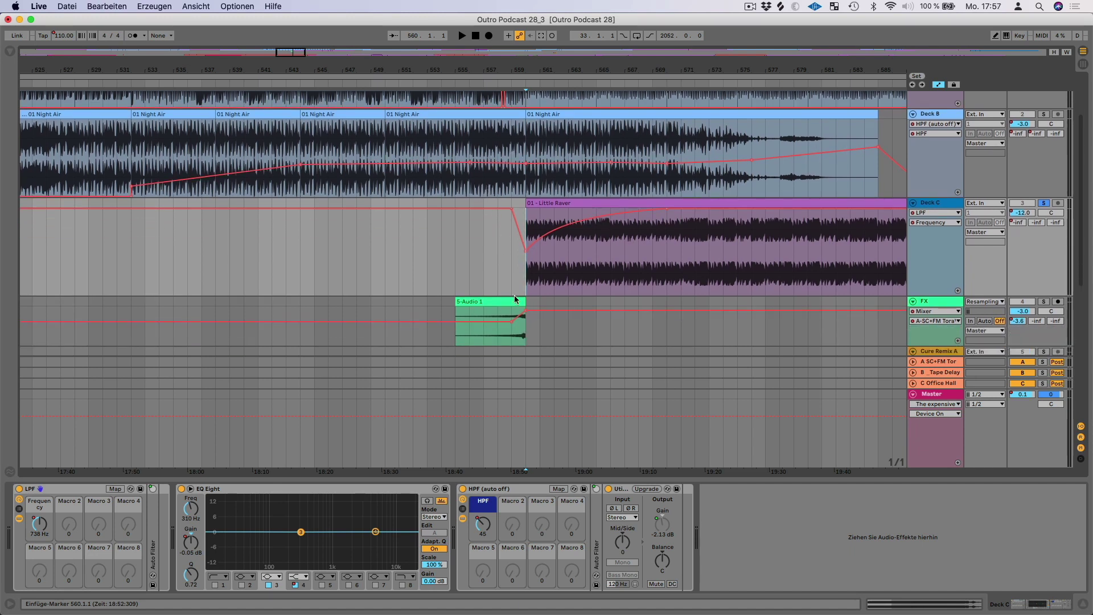
click(493, 300)
scroll(493, 300, down, 3)
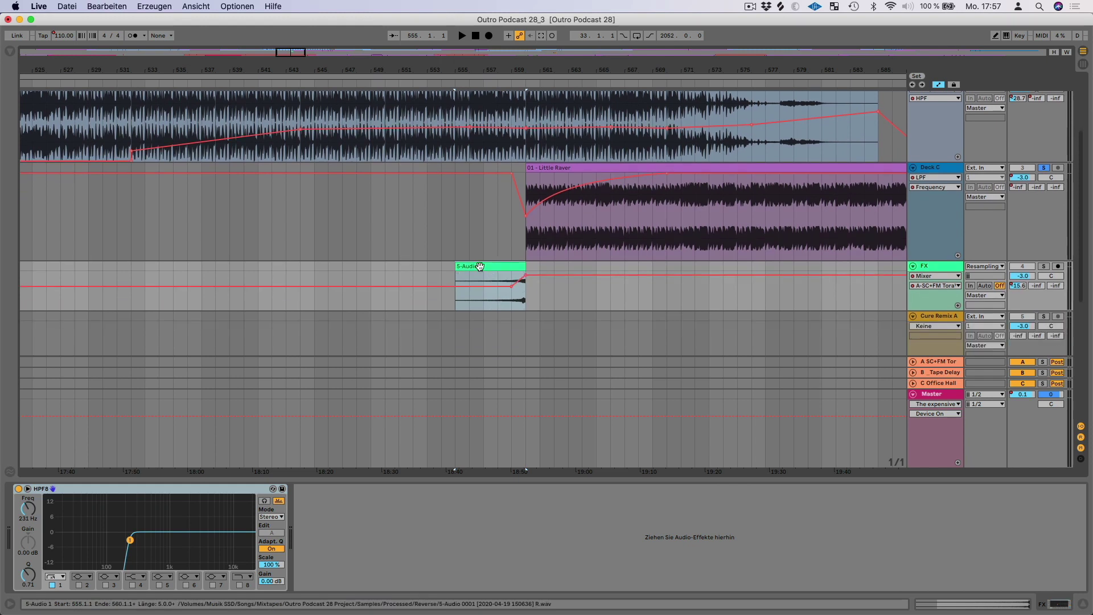
click(1048, 266)
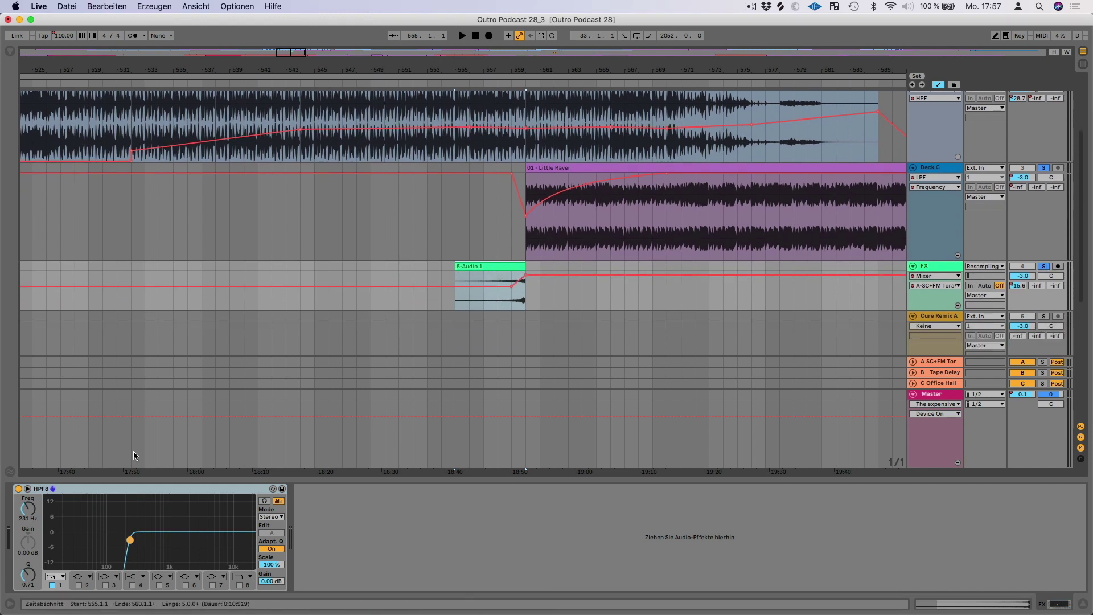
Step: Open the sample view of the 5-Audio 1 clip and reverse its sample
key(shift+Tab)
key(super+z)
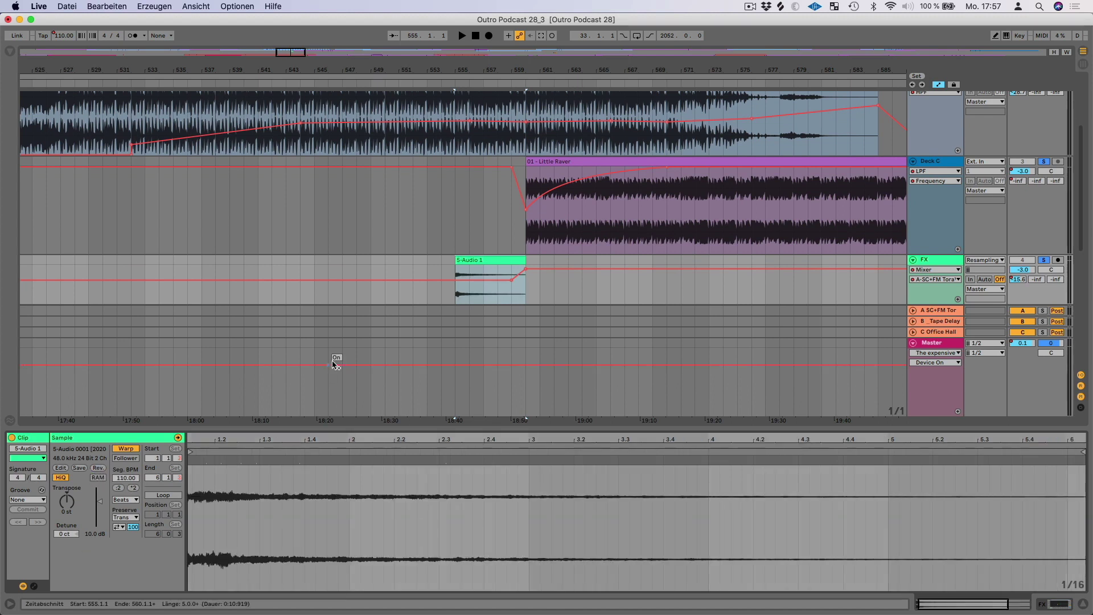
click(467, 298)
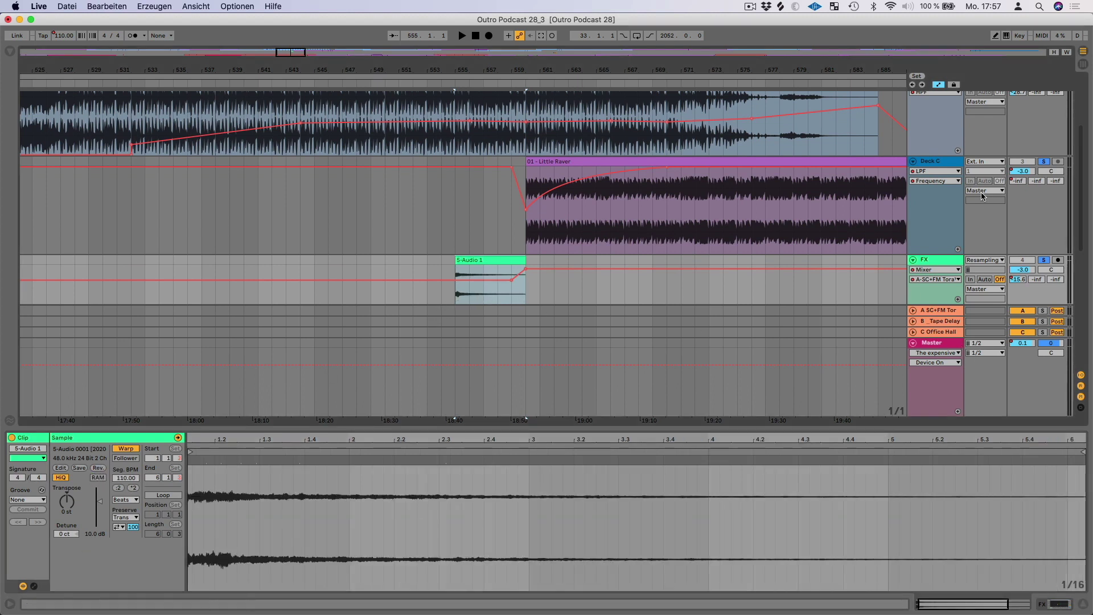
Step: Clear the Deck C solo and play the 5-Audio 1 clip from 555.1.1 with only the FX track soloed
click(1050, 161)
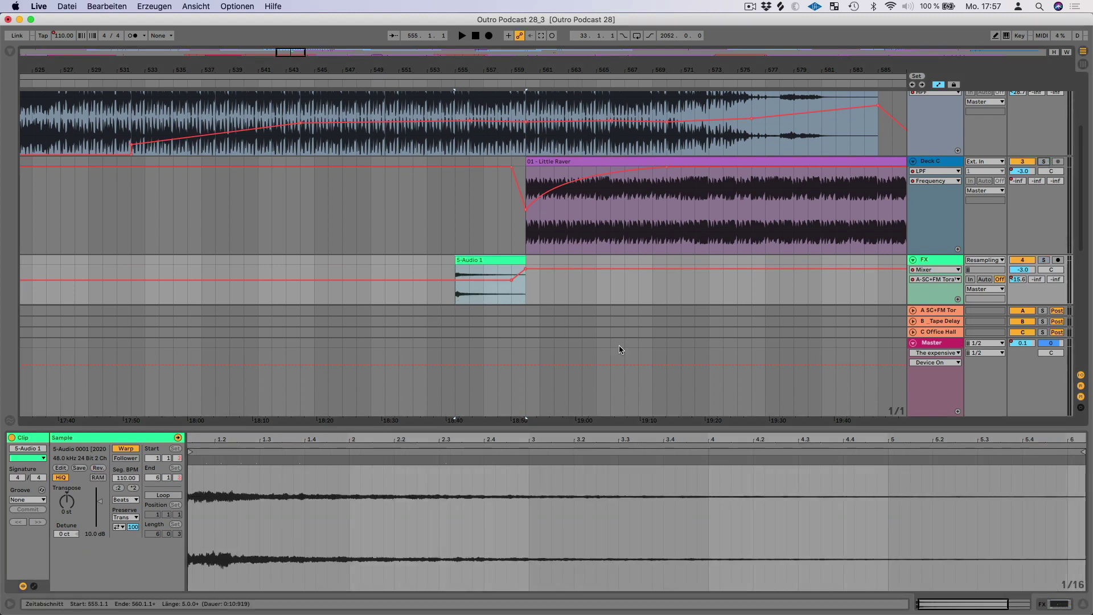
click(454, 296)
key(space)
key(space)
key(space)
click(1043, 260)
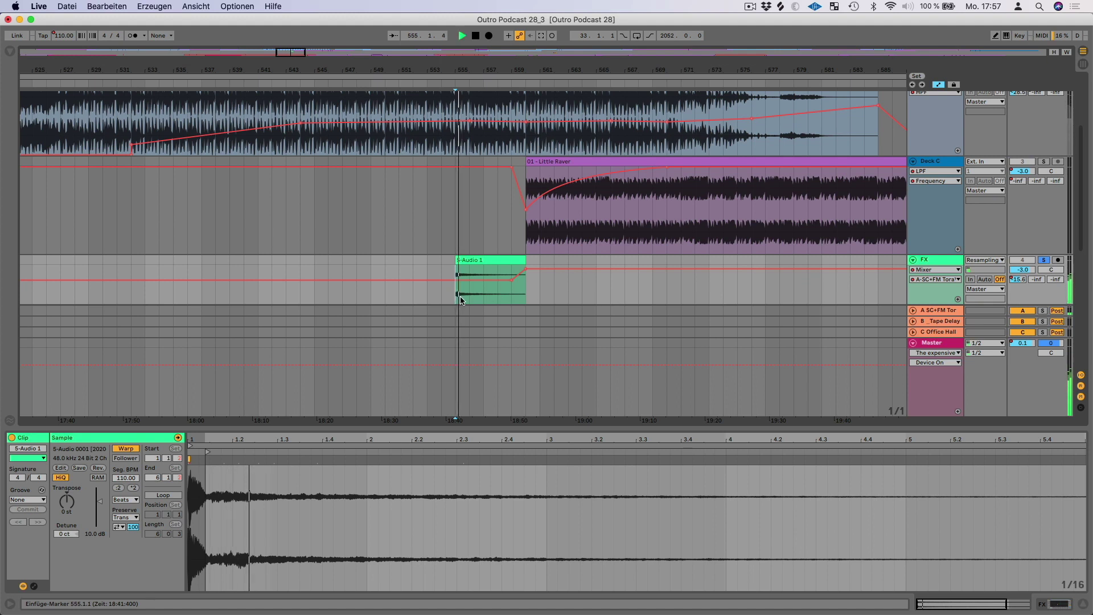
Step: Set the 5-Audio 1 clip's start to 1.1.1, play it through, and return the sample to its backwards version
drag(164, 459, 170, 454)
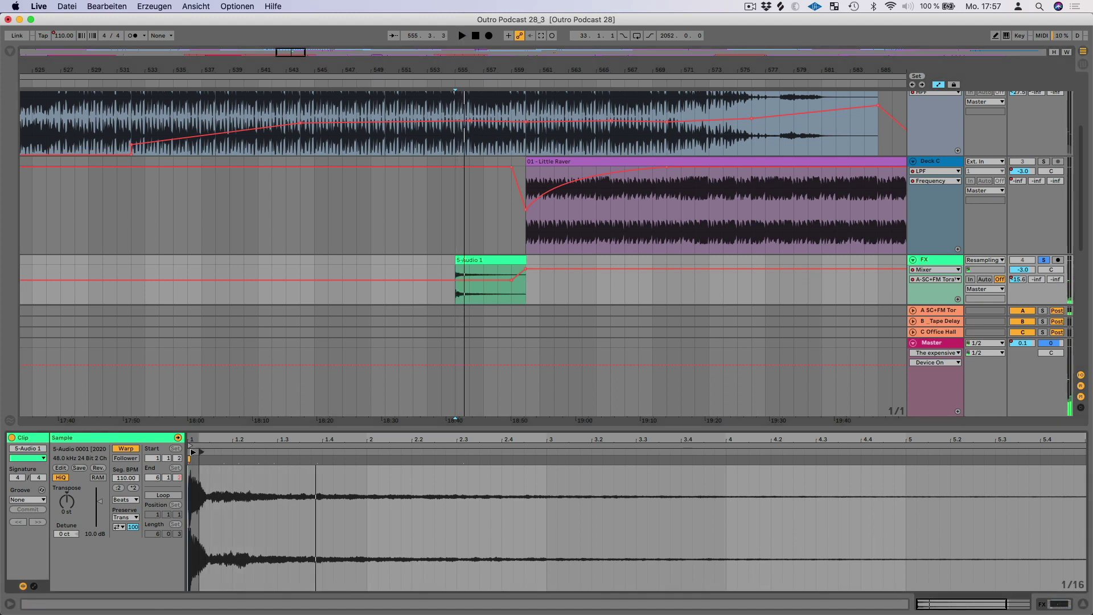
key(space)
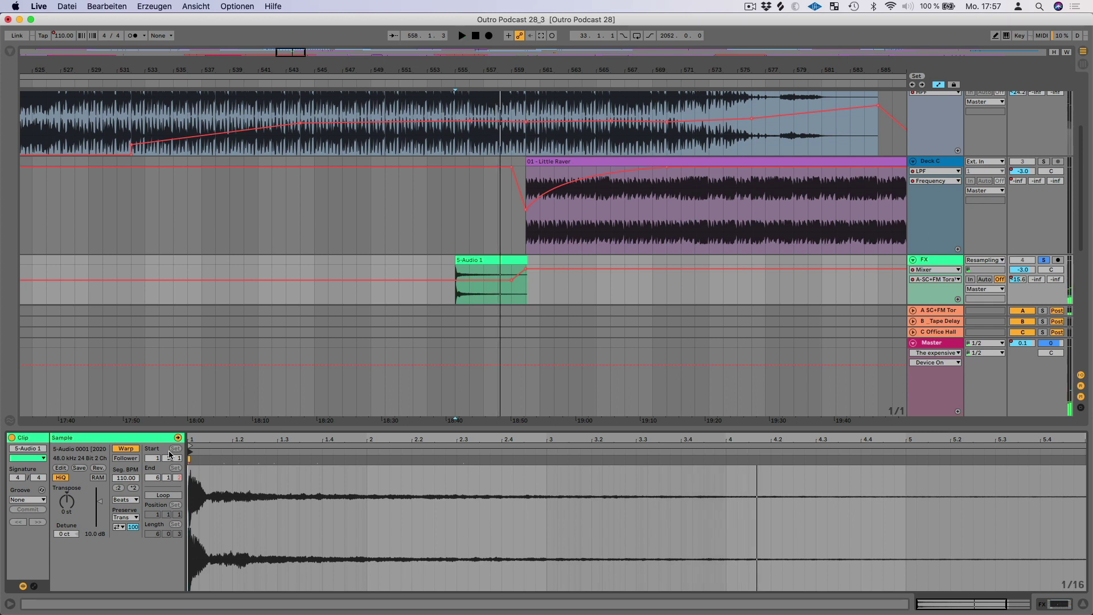
drag(169, 454, 169, 455)
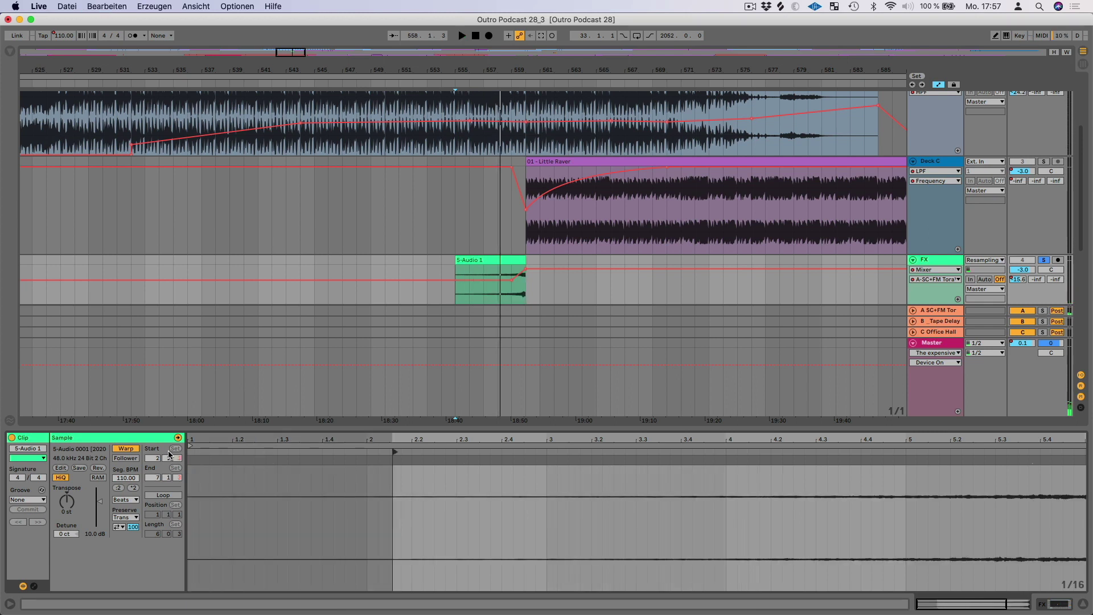
Step: Play the soloed backwards clip from 555.1.1 and show the FX track's send A automation rise up close
scroll(458, 237, down, 1)
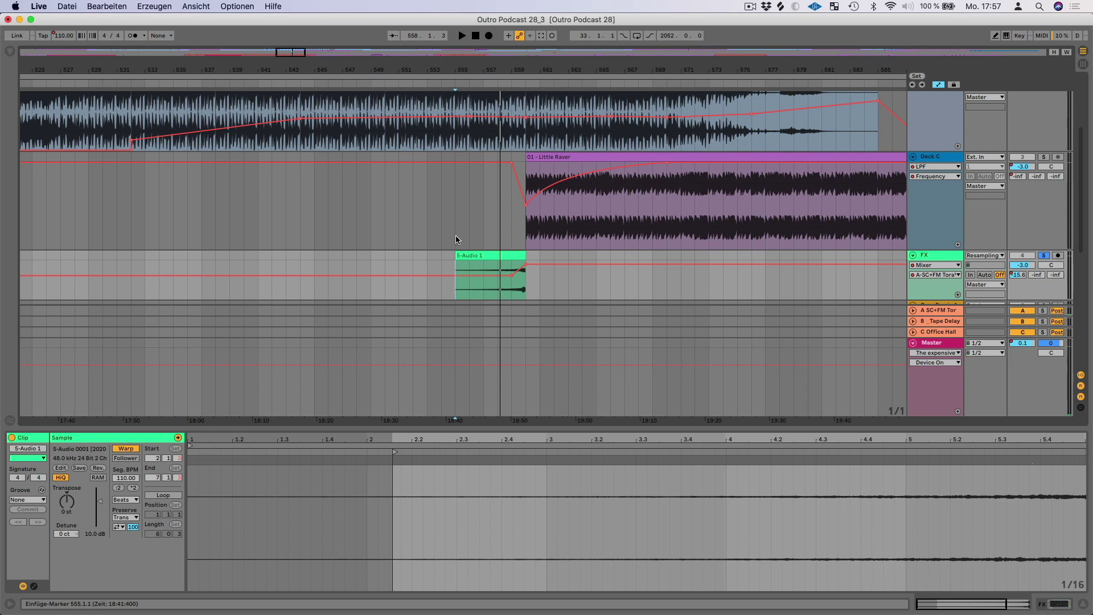
scroll(468, 235, down, 1)
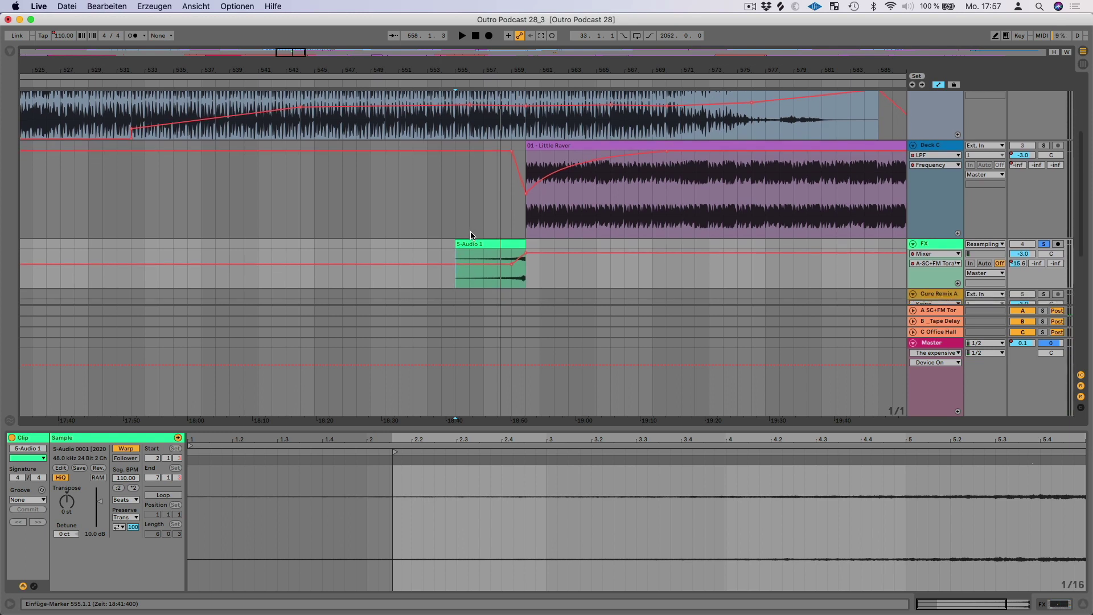
scroll(463, 255, down, 1)
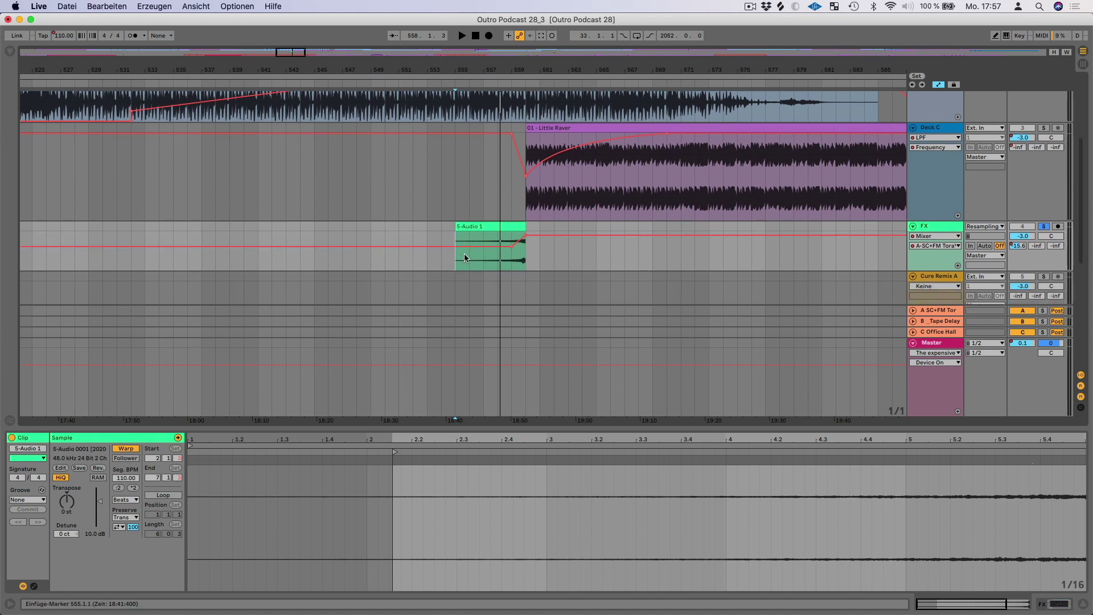
key(space)
mouse_move(459, 252)
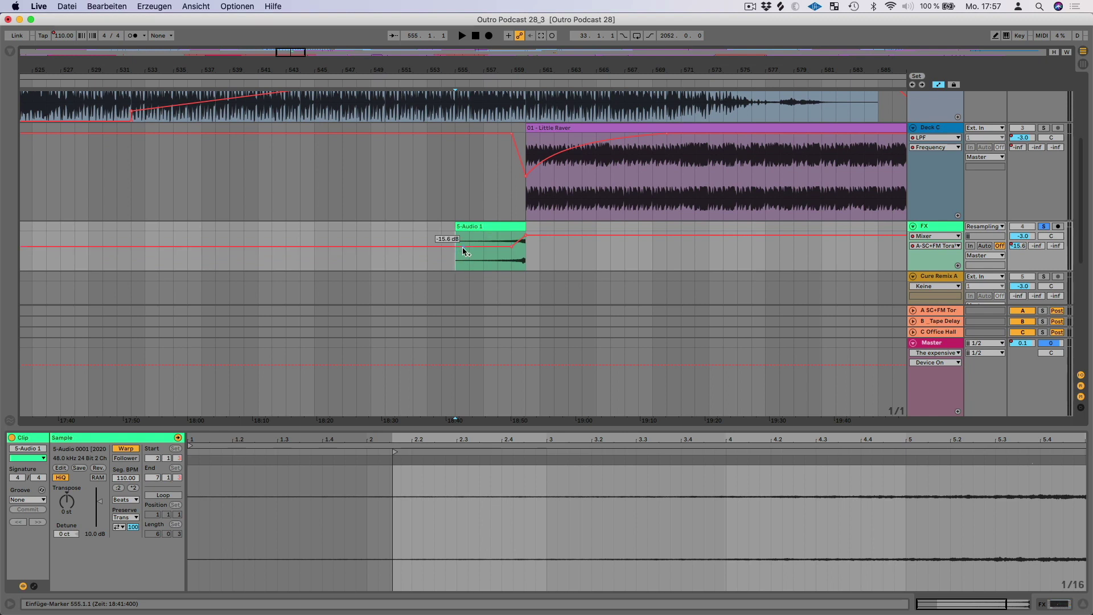
scroll(478, 100, up, 5)
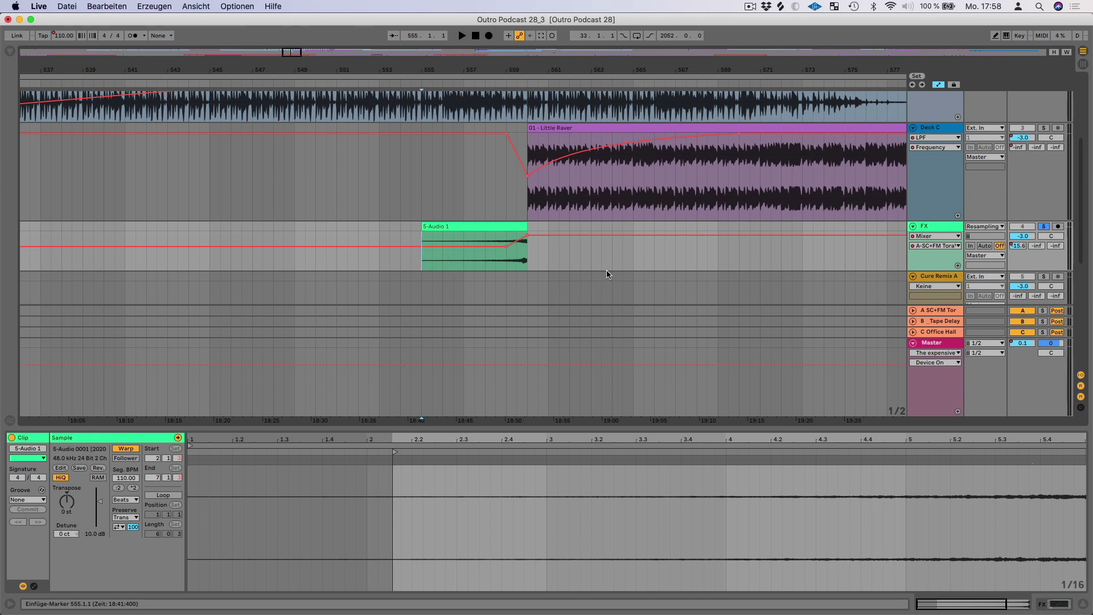
Step: Release the FX track's solo and play all decks together from about bar 555 into Little Raver
click(1046, 226)
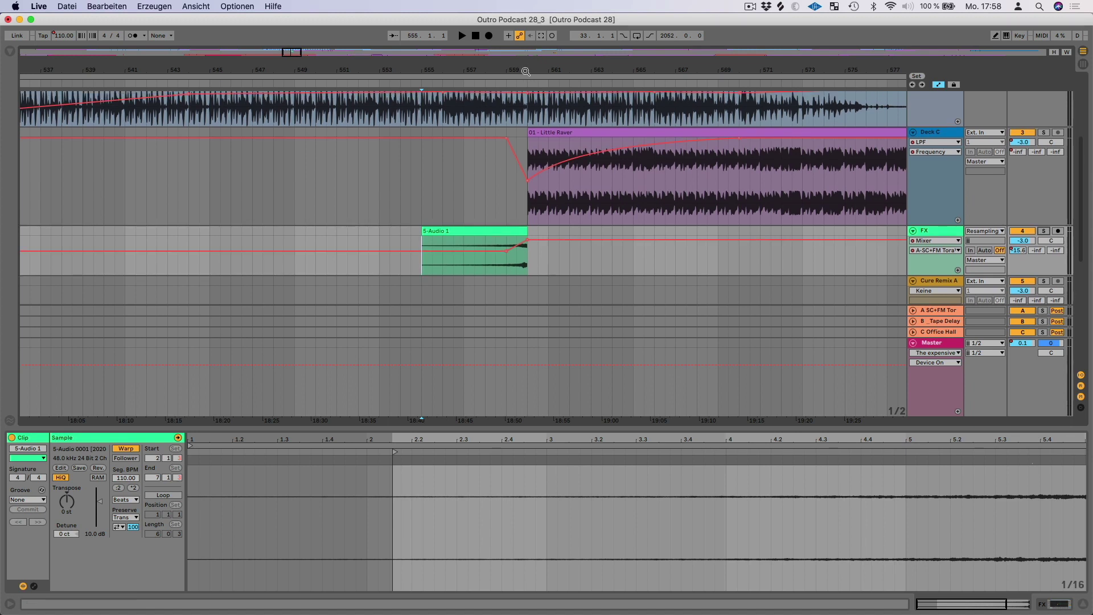
drag(526, 73, 527, 95)
scroll(534, 167, up, 3)
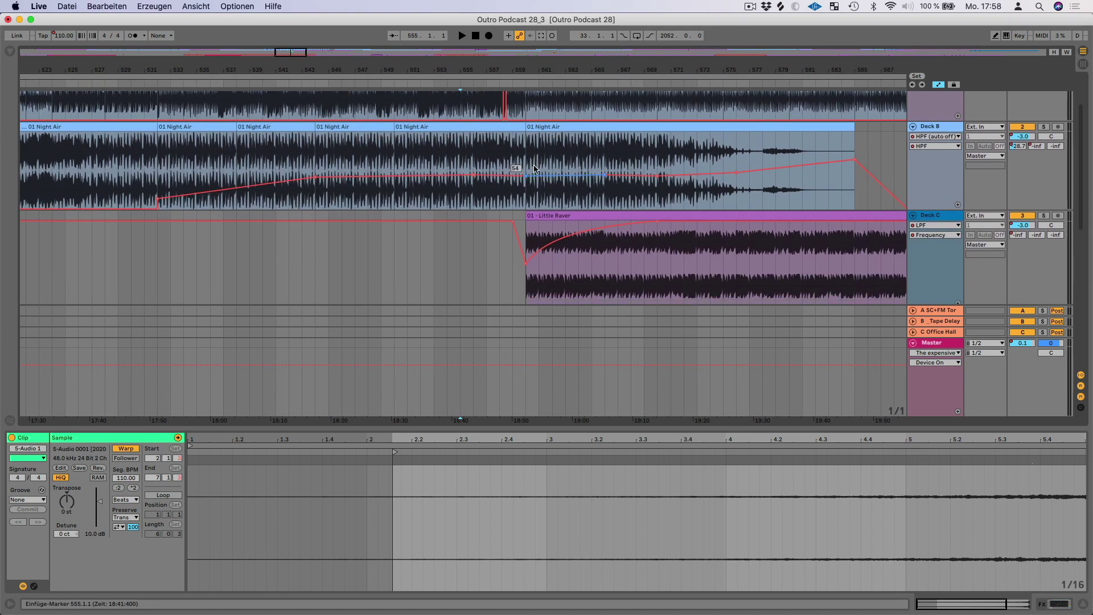
scroll(534, 167, down, 2)
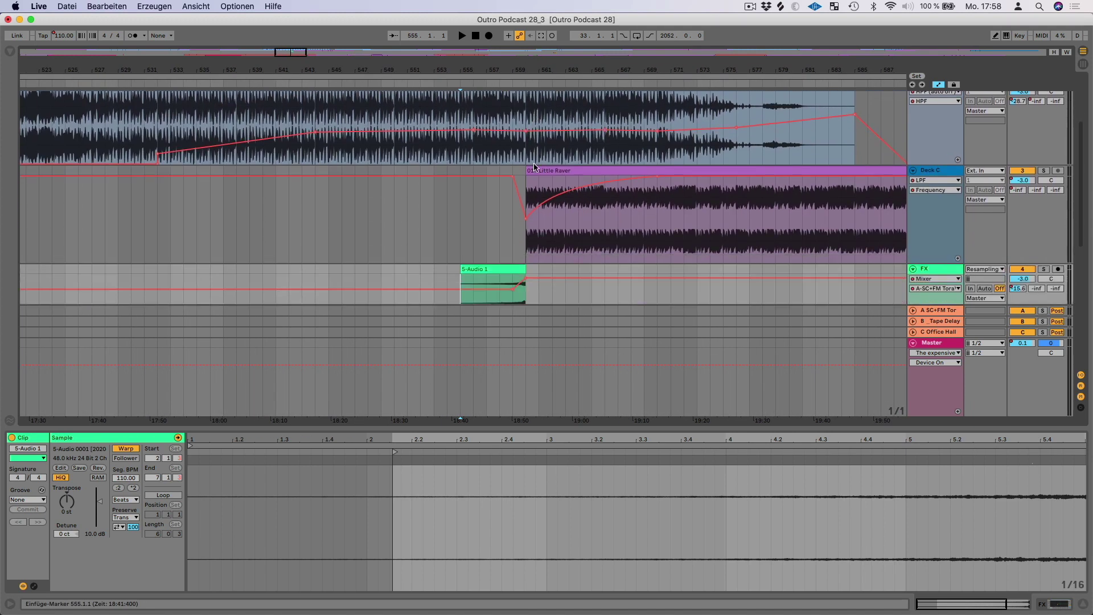
click(460, 80)
click(460, 83)
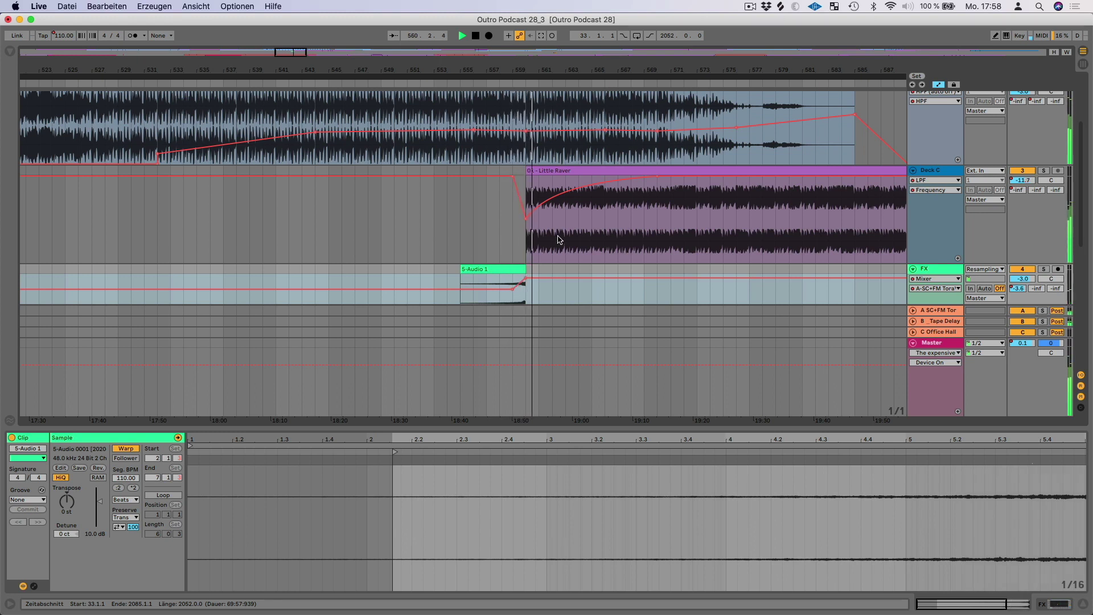
Step: Stop playback, show the overlap of Decks A, B and C, and play the mix from about bar 570
scroll(504, 244, down, 3)
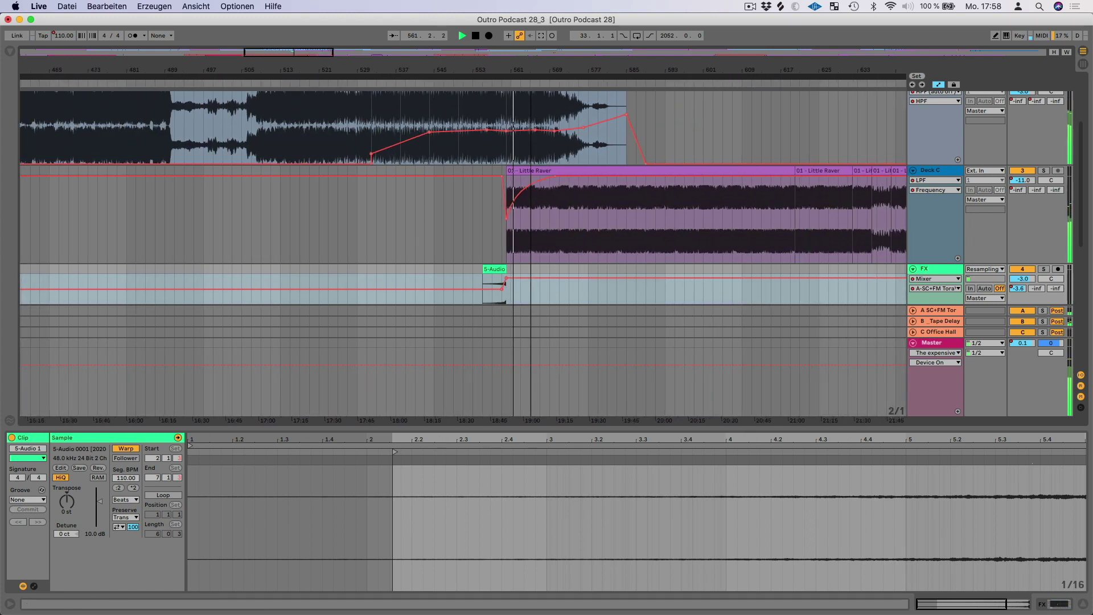
scroll(614, 187, down, 3)
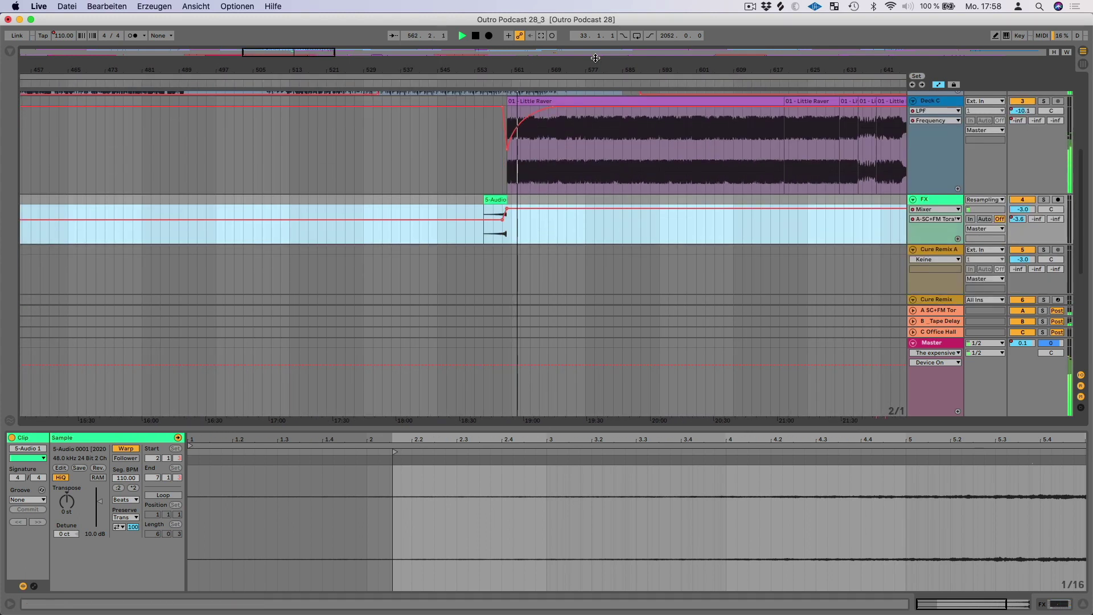
scroll(610, 123, up, 3)
scroll(624, 128, up, 5)
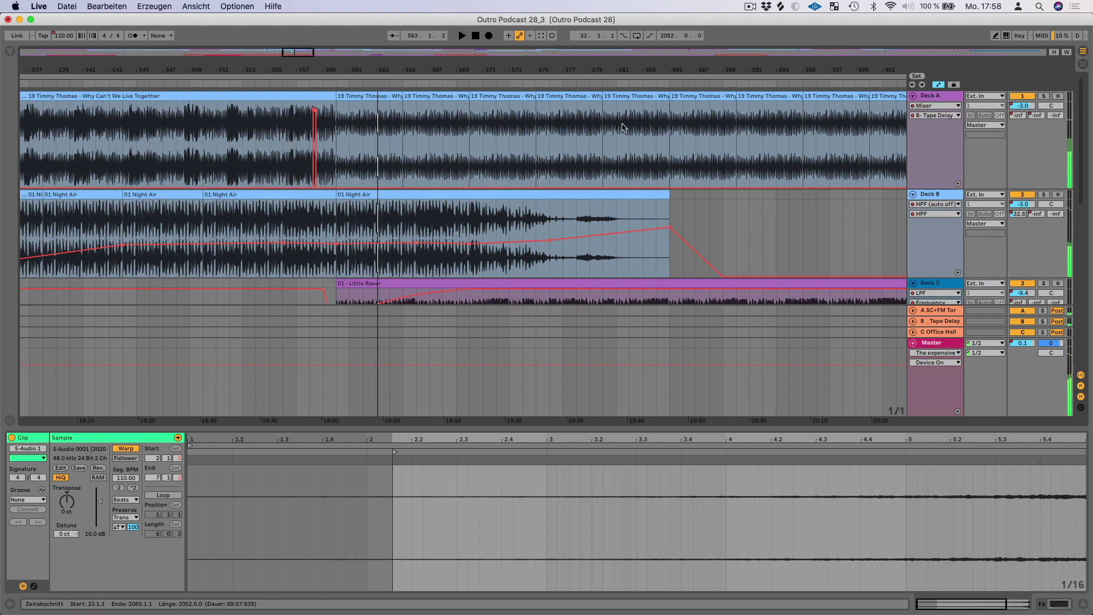
scroll(546, 74, down, 5)
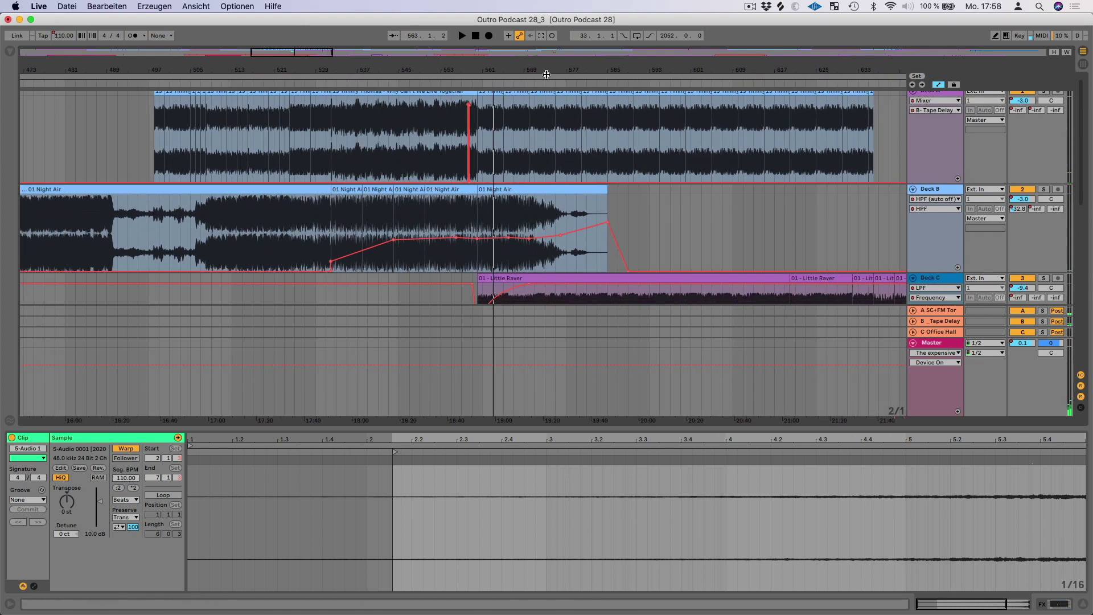
click(538, 83)
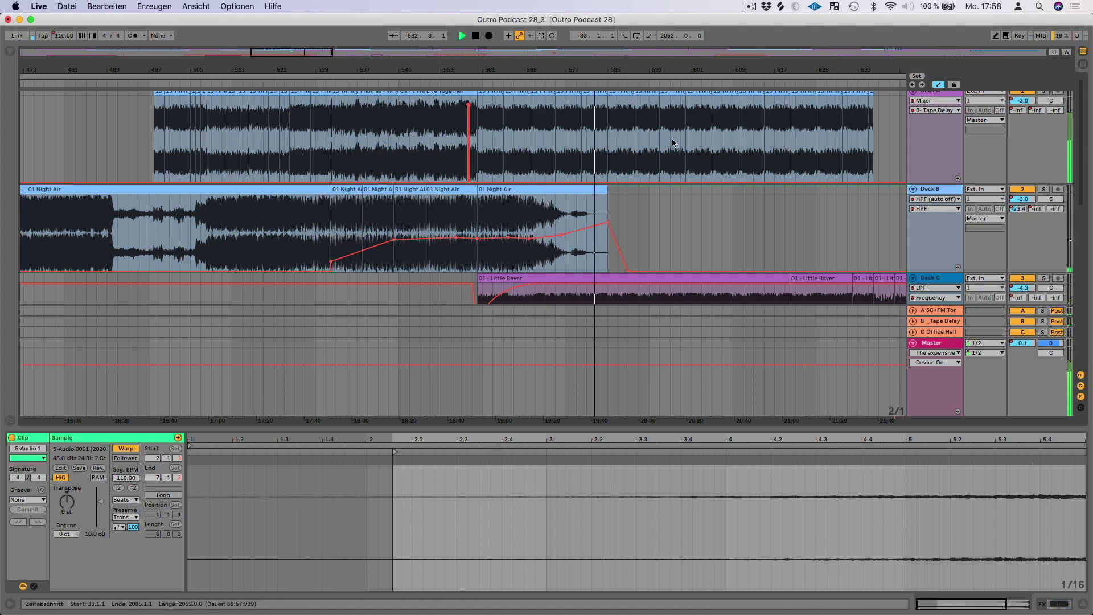
Step: Follow the playing mix on Decks A, B and C past the end of Night Air, and stop playback at about bar 588
scroll(705, 212, down, 3)
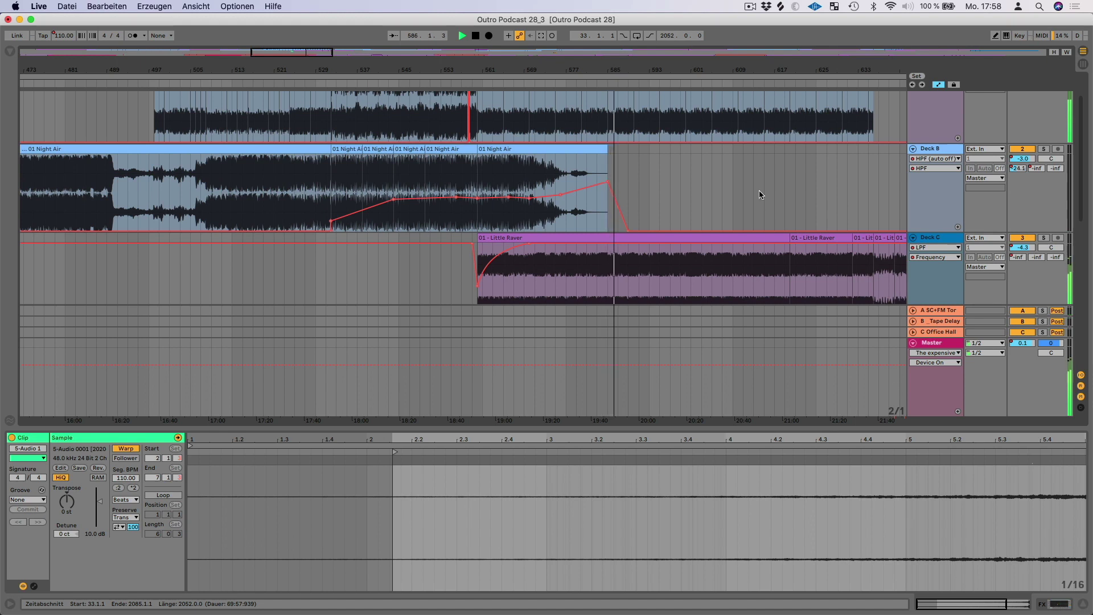
scroll(775, 187, right, 3)
scroll(774, 185, right, 3)
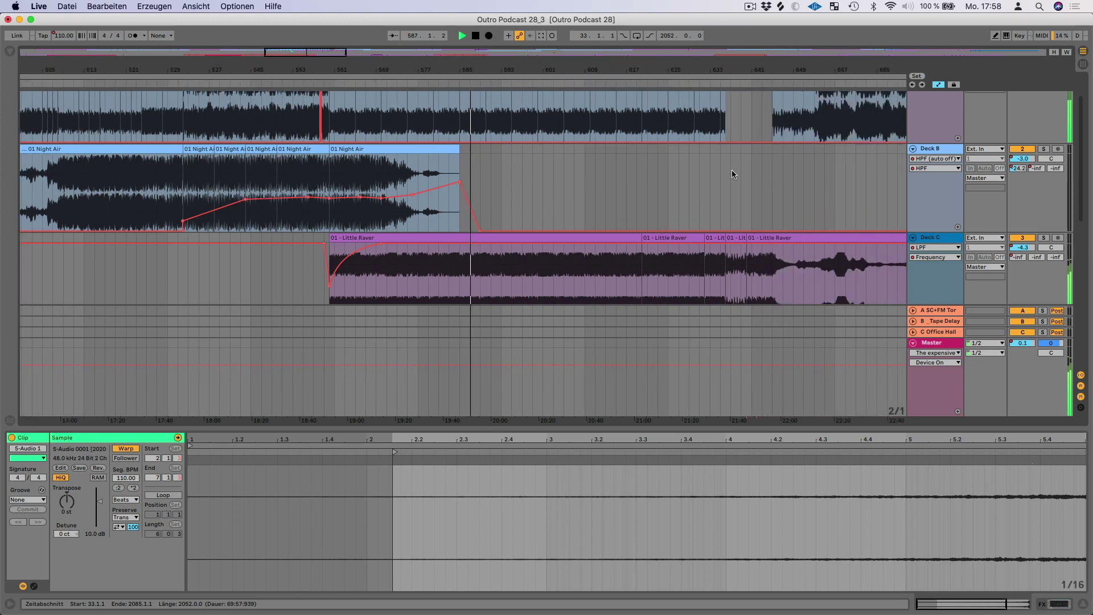
scroll(733, 169, up, 2)
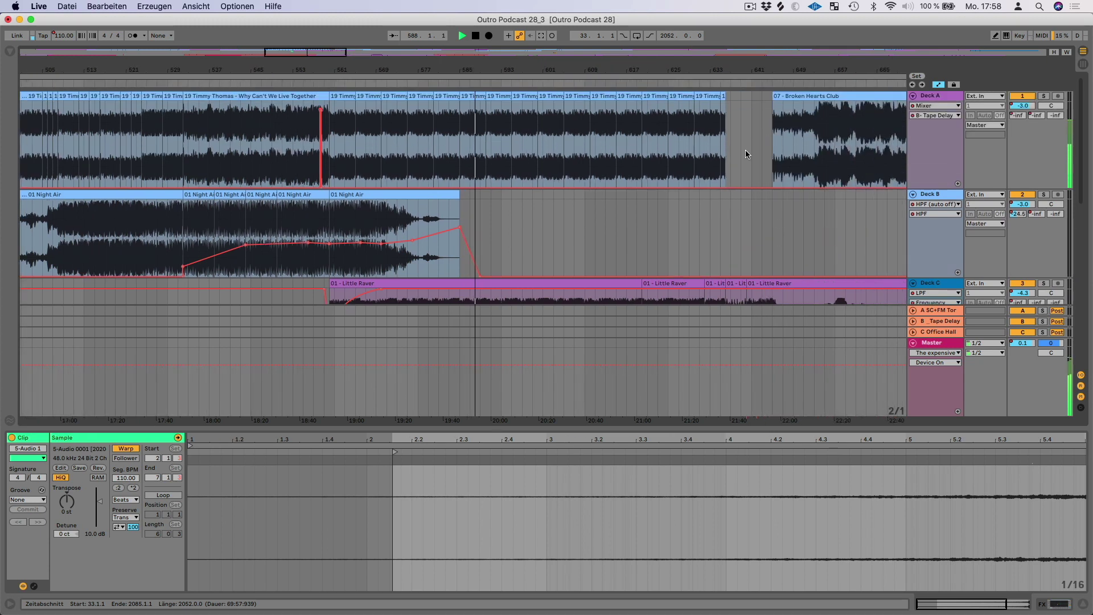
key(space)
scroll(737, 139, down, 4)
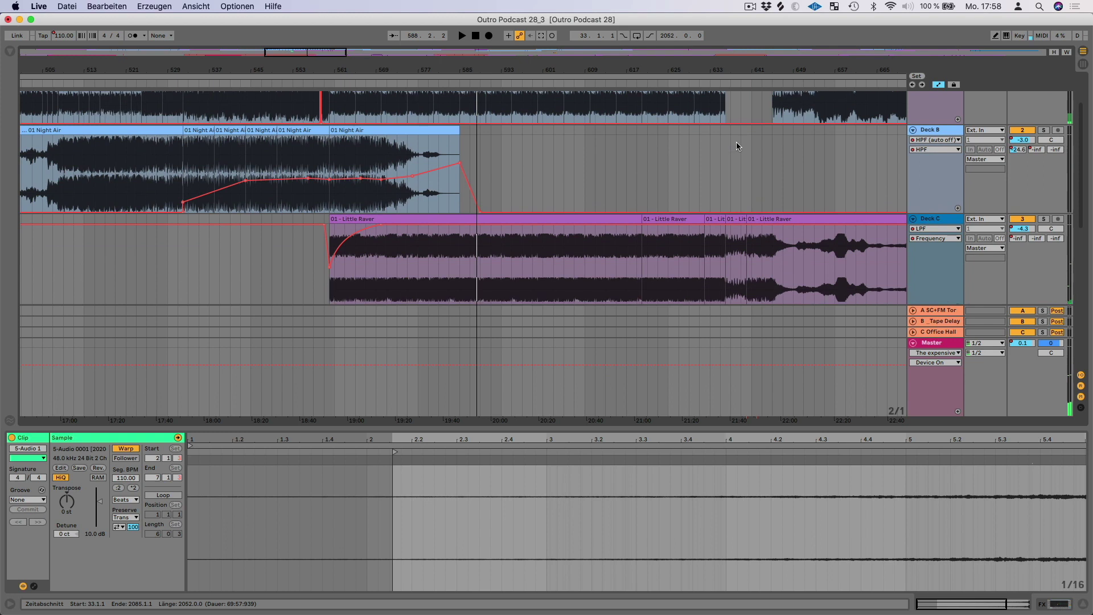
Step: Examine the gap between the Timmy Thomas clips and Broken Hearts Club on Deck A against Deck C's cut Little Raver clips
scroll(719, 170, up, 5)
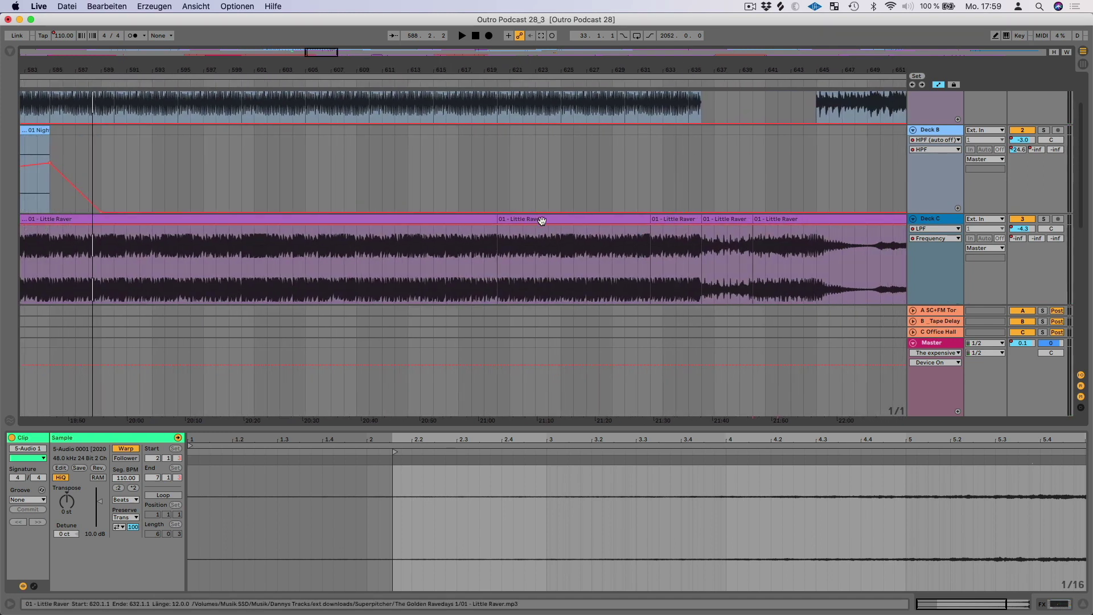
key(Tab)
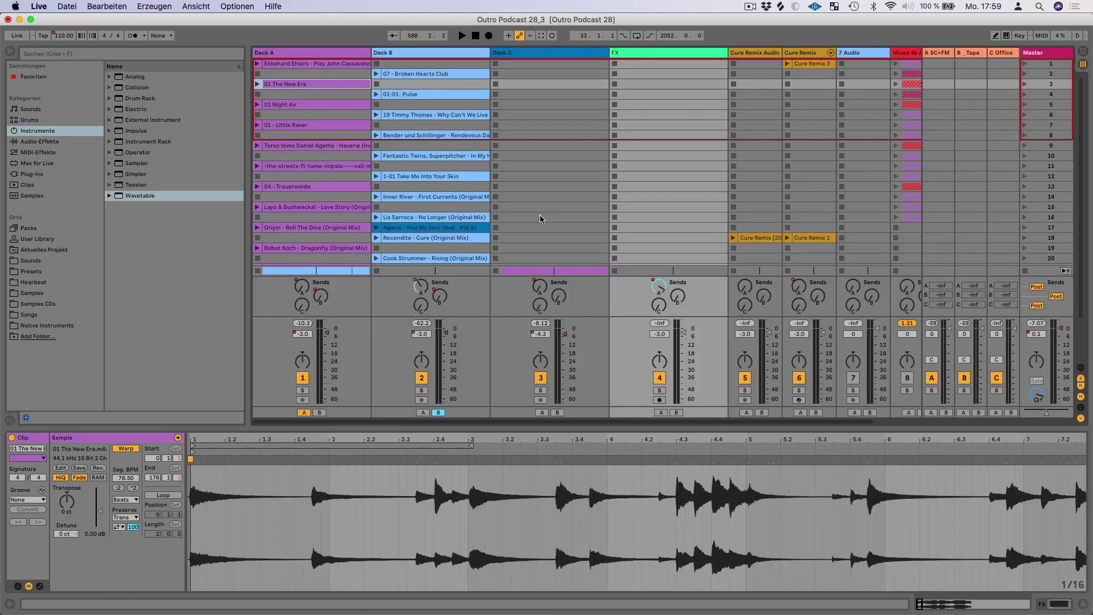
key(Tab)
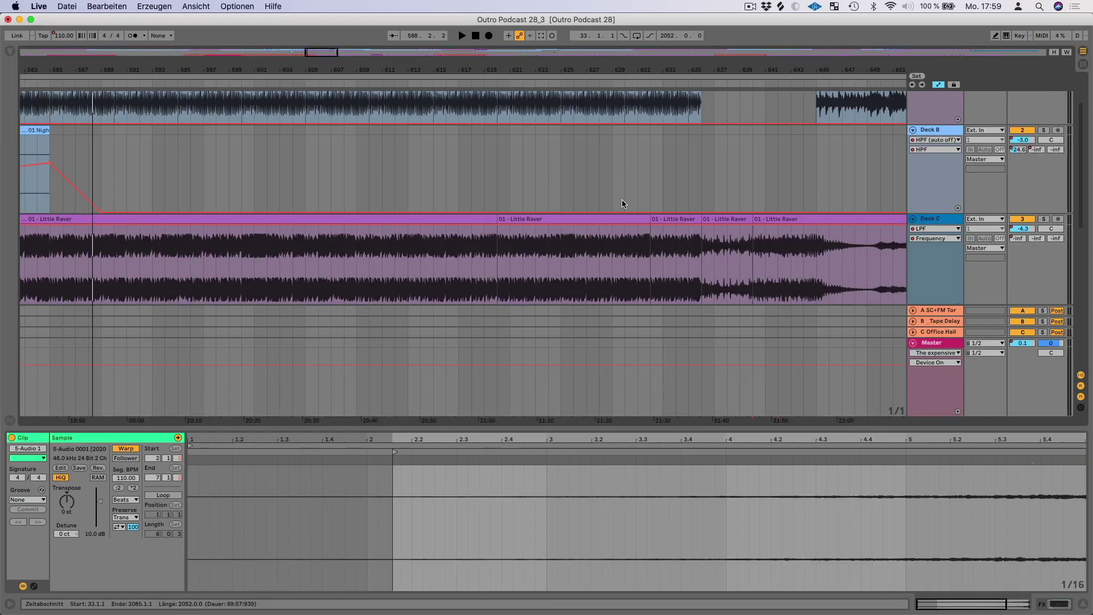
scroll(622, 198, up, 1)
scroll(622, 197, up, 1)
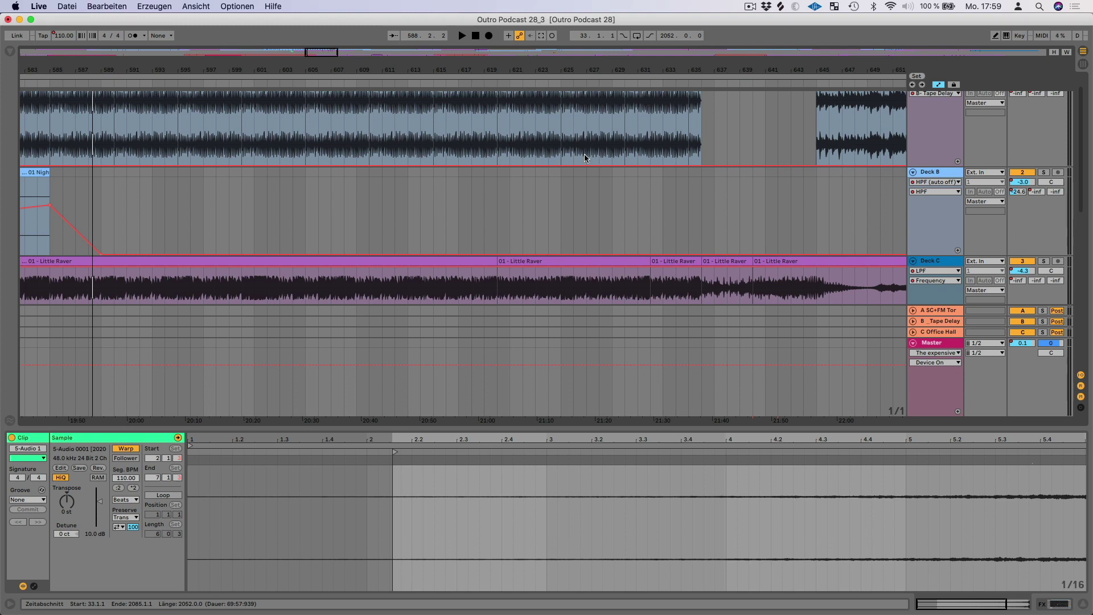
Step: Play the mix from about bar 629 through the last Timmy Thomas clips while viewing the overlap with Little Raver
drag(595, 66, 595, 45)
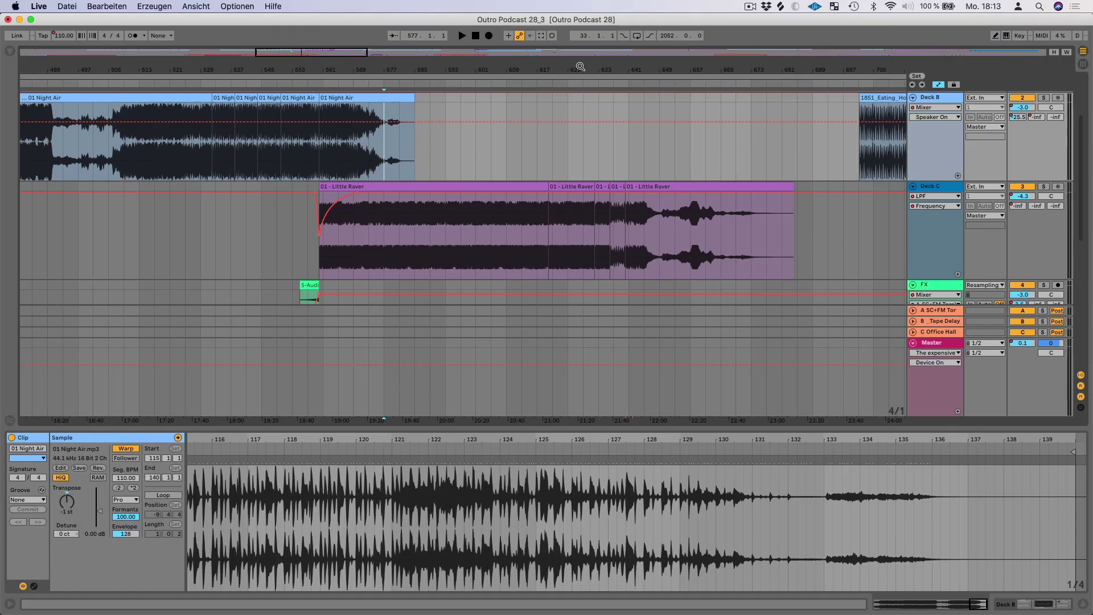
scroll(534, 136, up, 3)
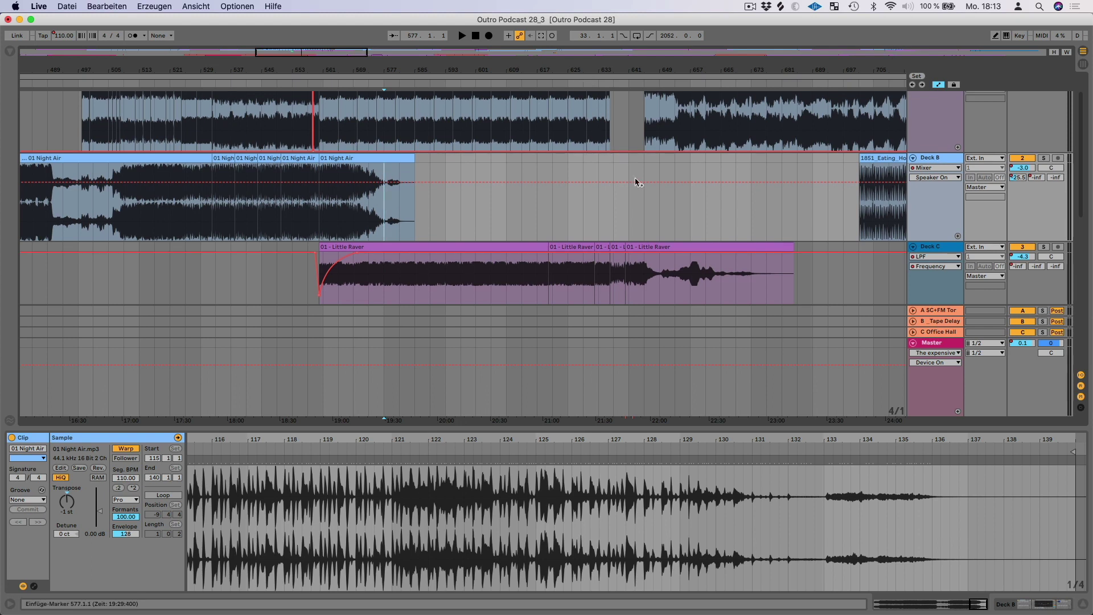
scroll(638, 179, up, 2)
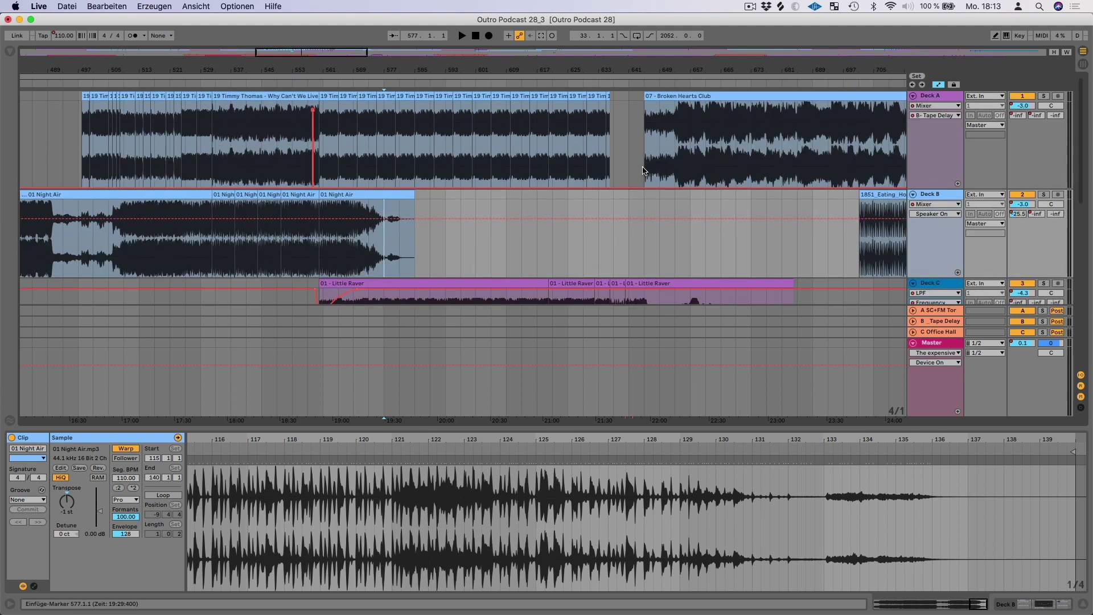
click(582, 83)
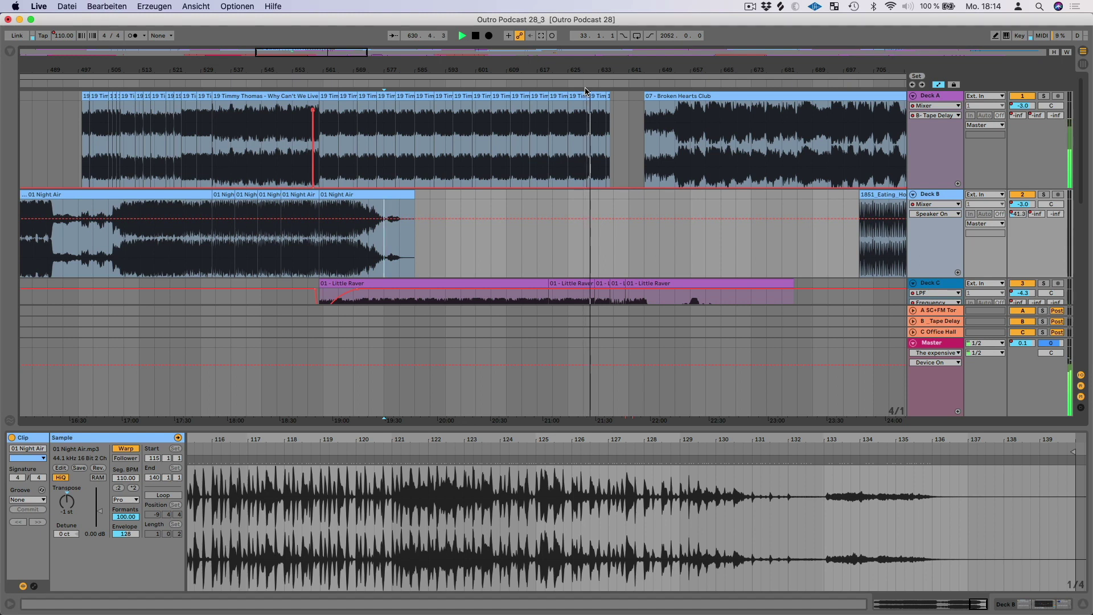
scroll(587, 91, up, 3)
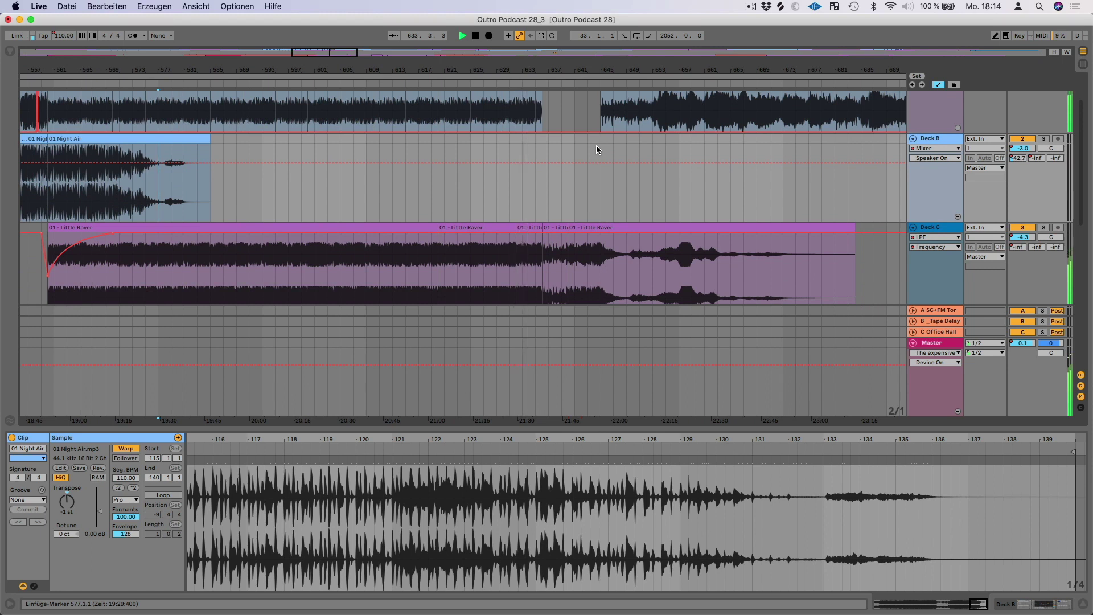
Step: Shrink the clip detail area and the Deck A and Deck C lanes so that all three decks and FX fit in view
drag(741, 427, 743, 476)
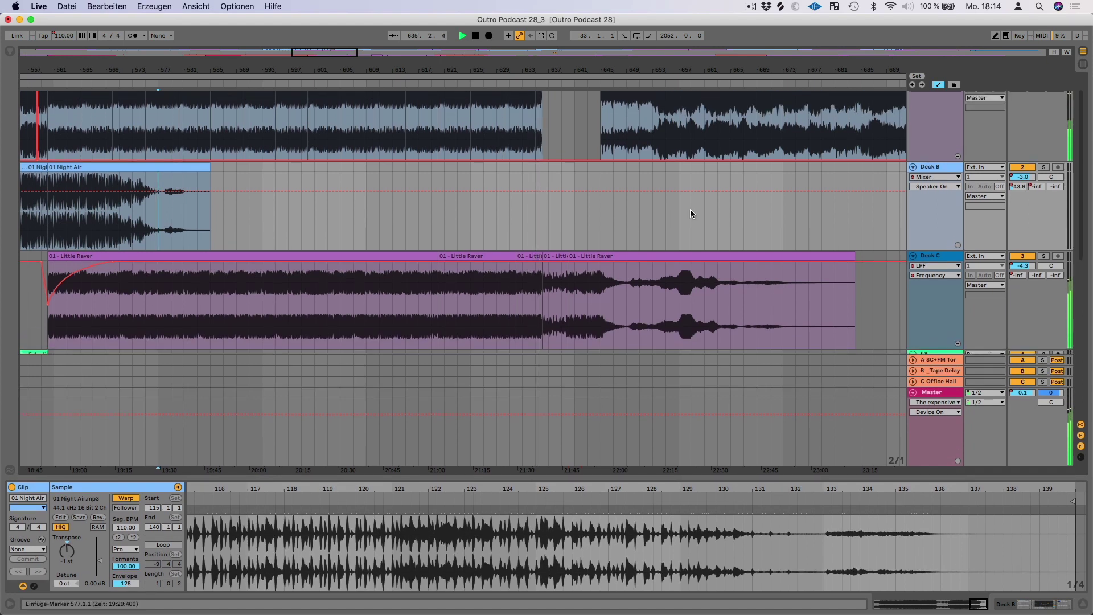
drag(939, 162, 939, 133)
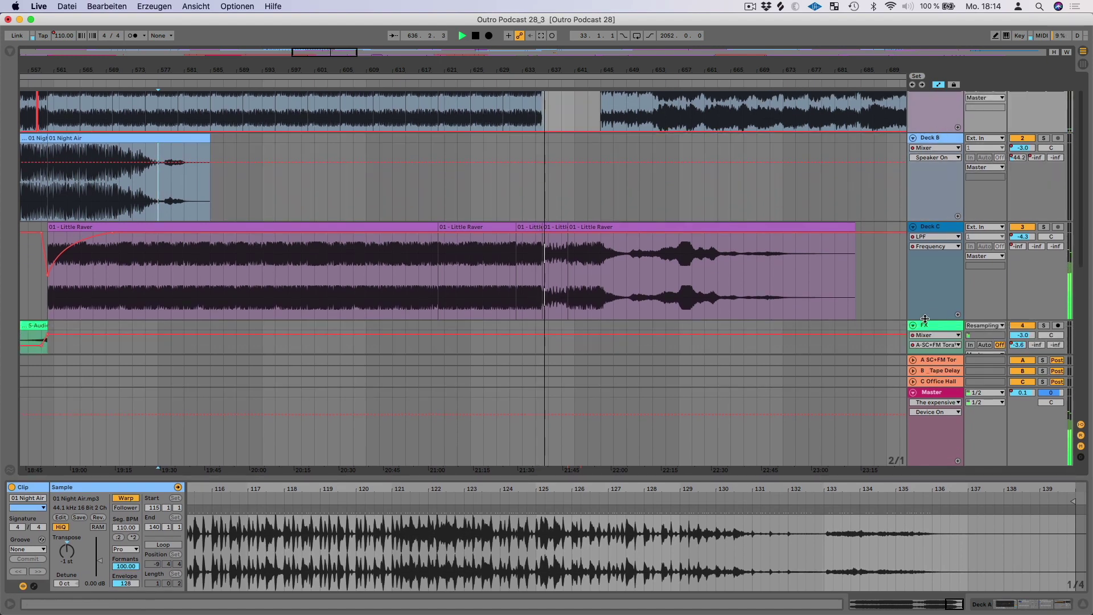
drag(925, 319, 927, 291)
scroll(710, 156, up, 2)
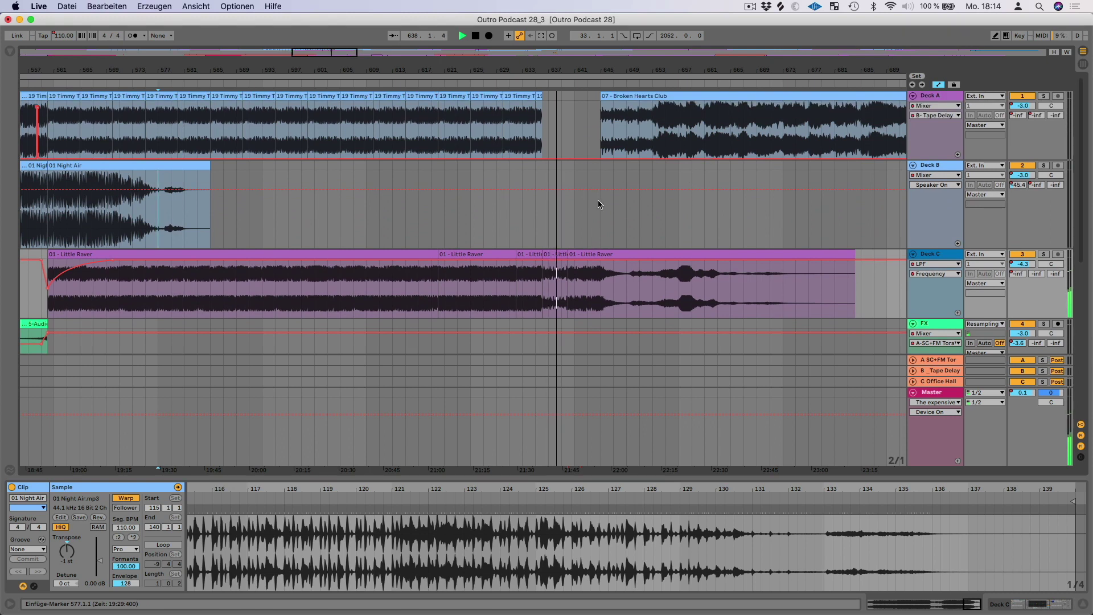
Step: Select the short last Timmy Thomas clip at bar 635 and follow playback into Broken Hearts Club on Deck A
drag(541, 86, 540, 85)
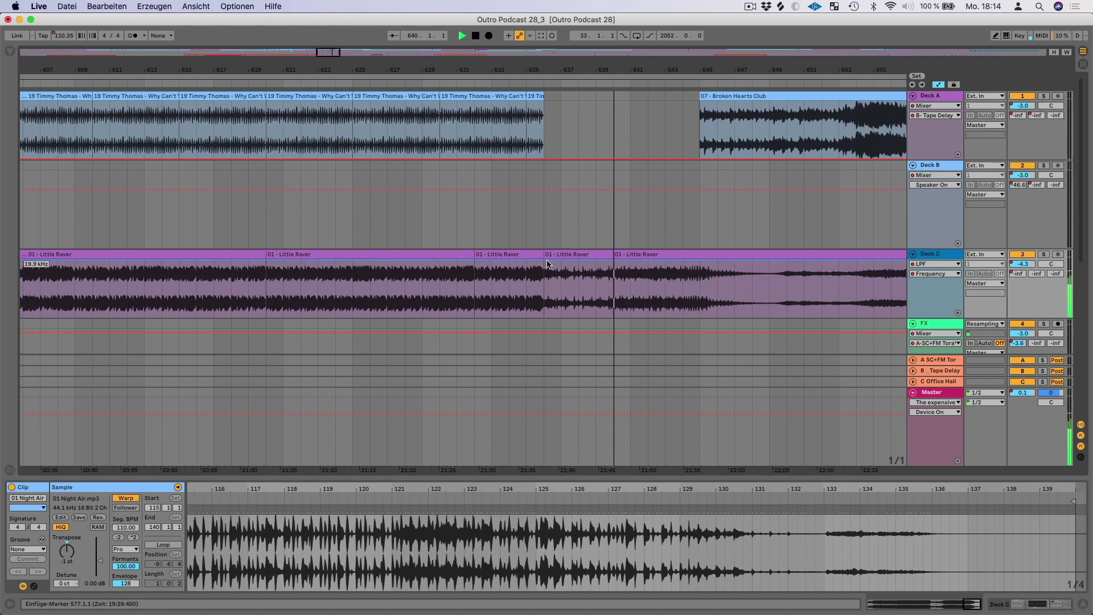
click(538, 96)
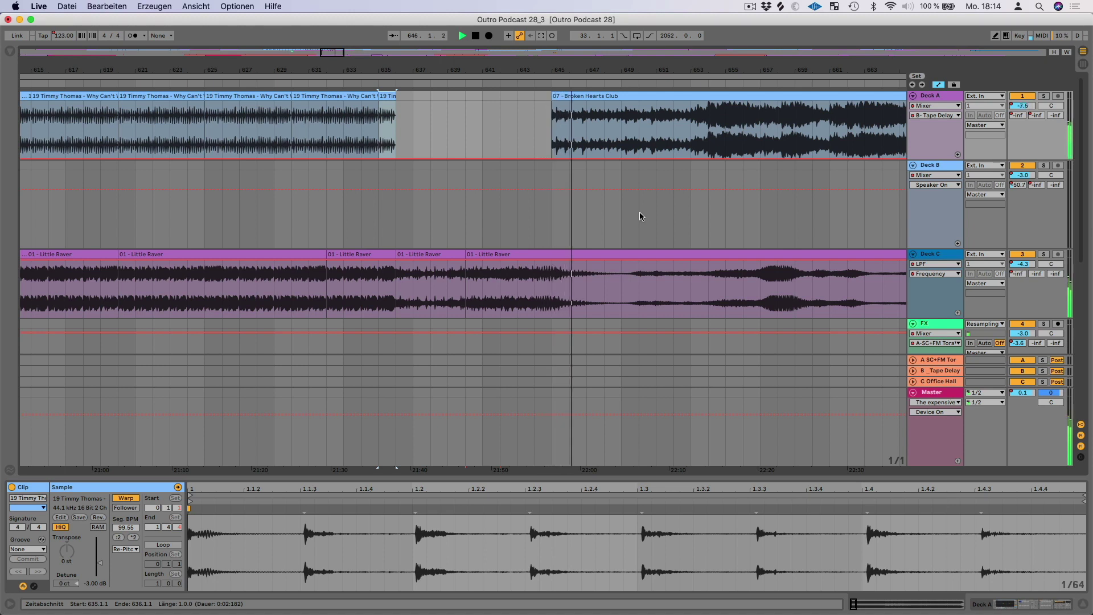
drag(713, 70, 449, 66)
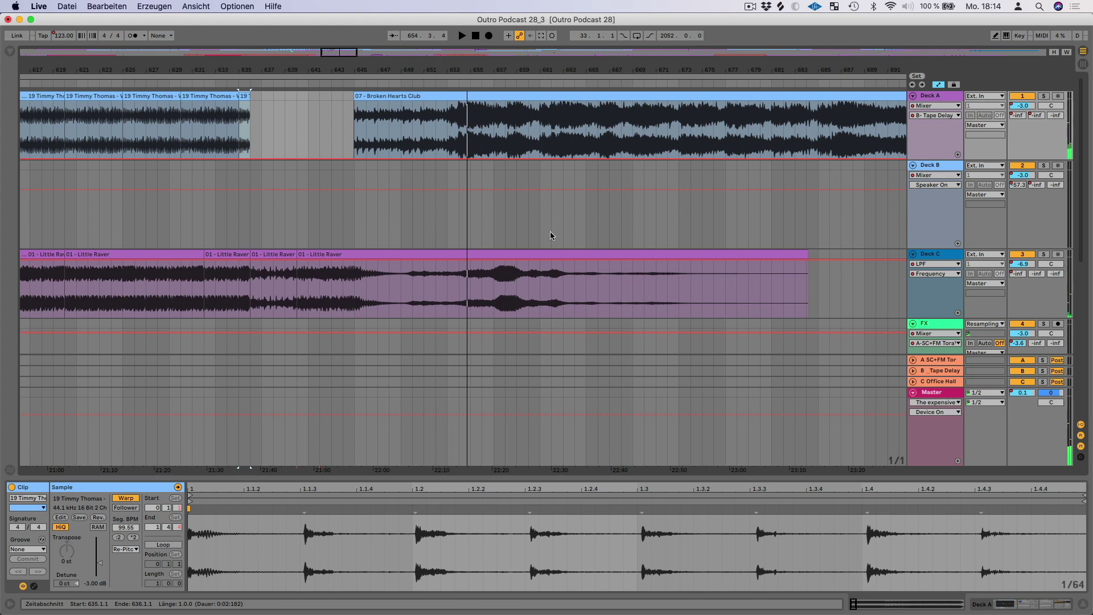
Step: Solo Deck C and play Little Raver briefly from 645.1.1, where Broken Hearts Club starts
click(354, 291)
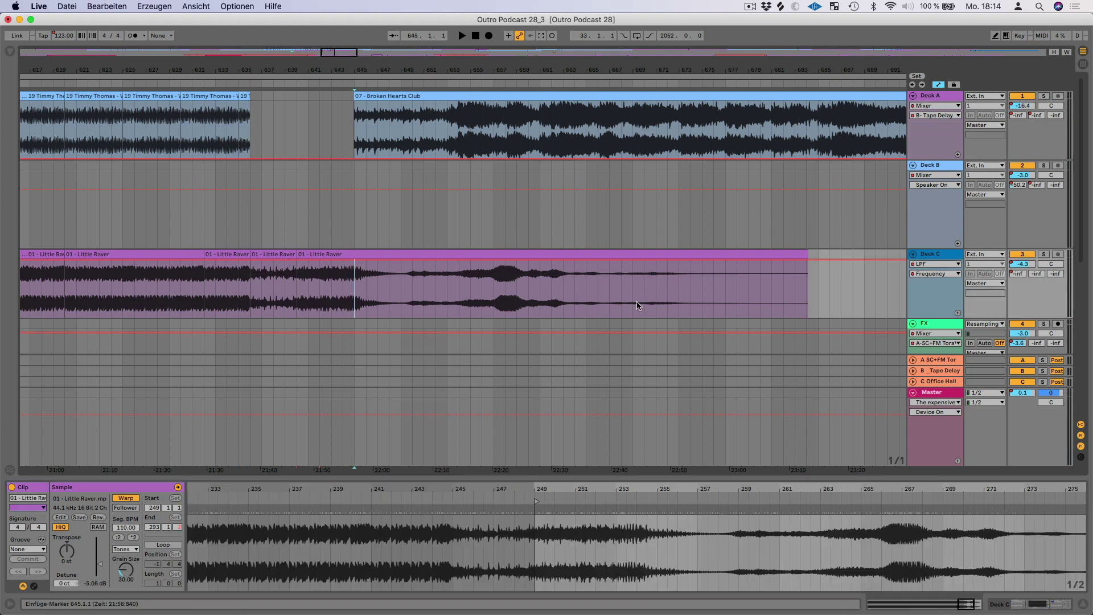
click(1044, 255)
key(space)
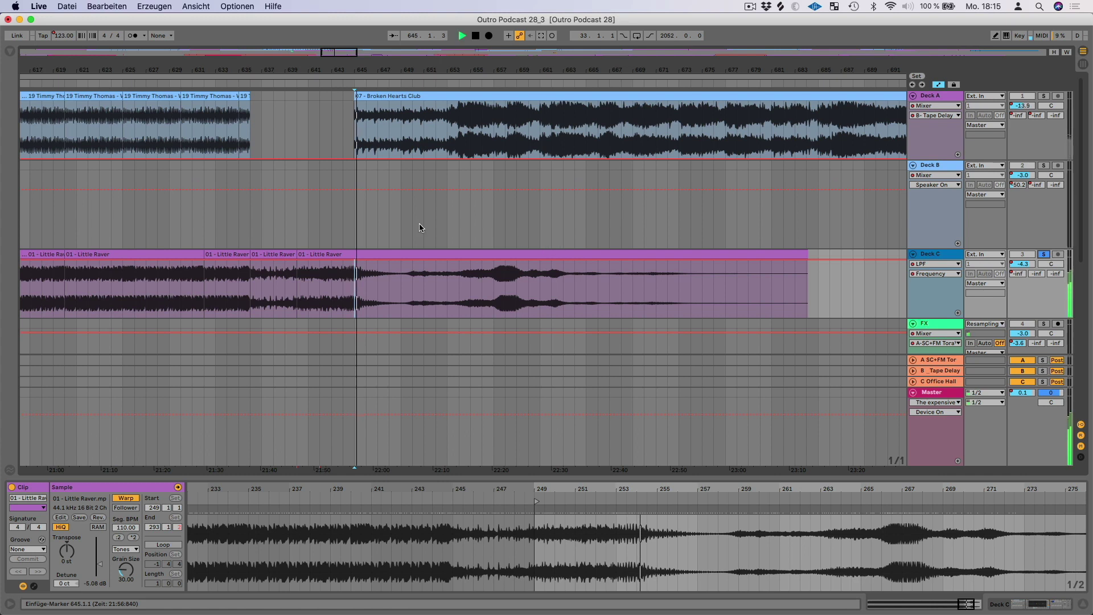
key(space)
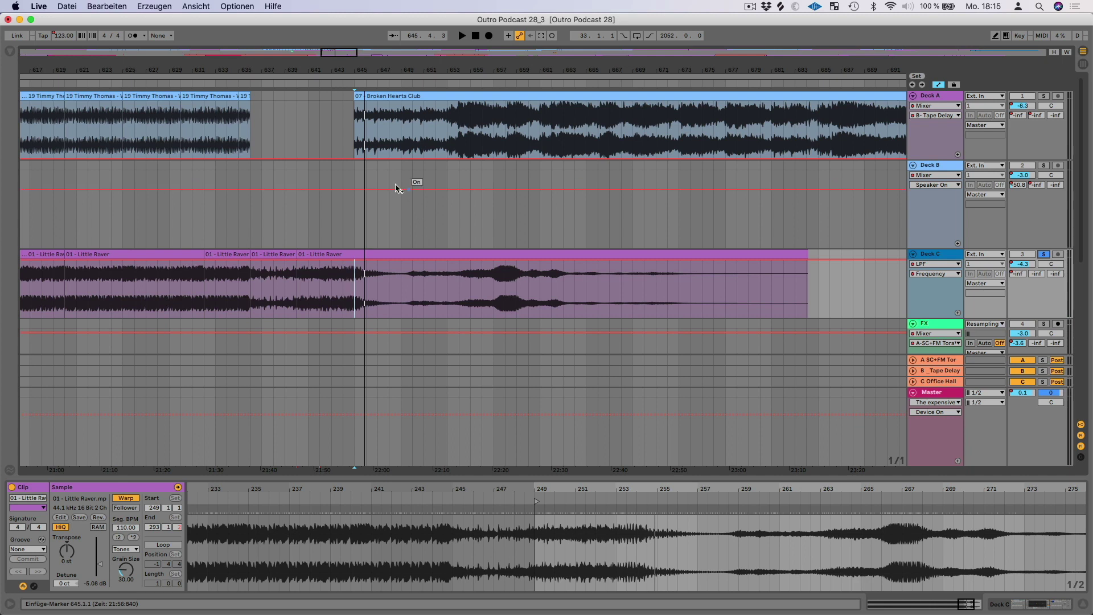
Step: Open Deck A's device chain and display its LPF Frequency automation while playing from the start of Broken Hearts Club
click(355, 121)
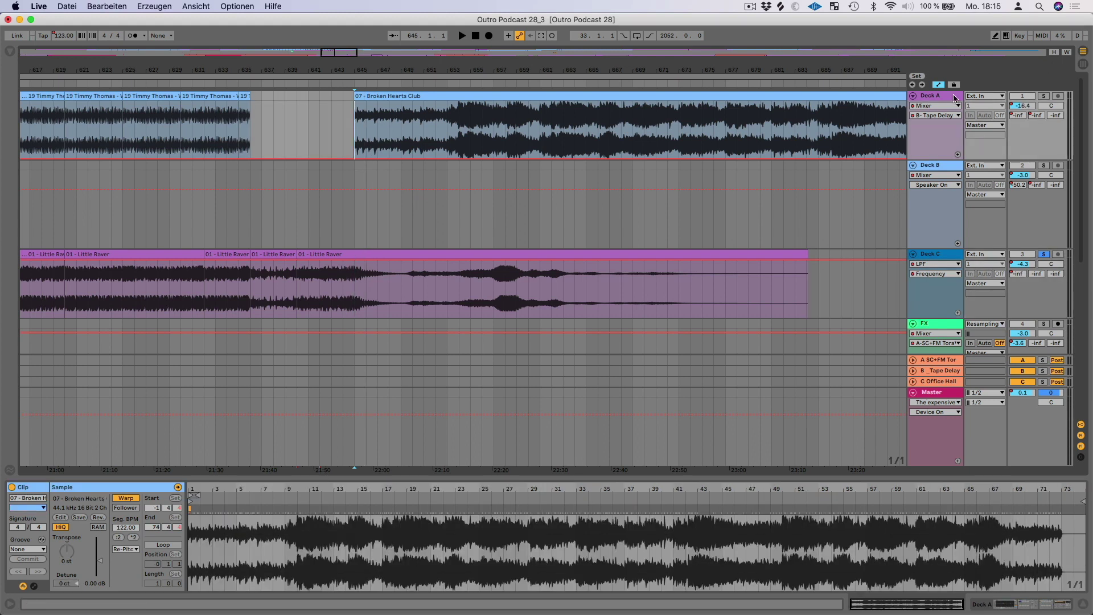
click(954, 98)
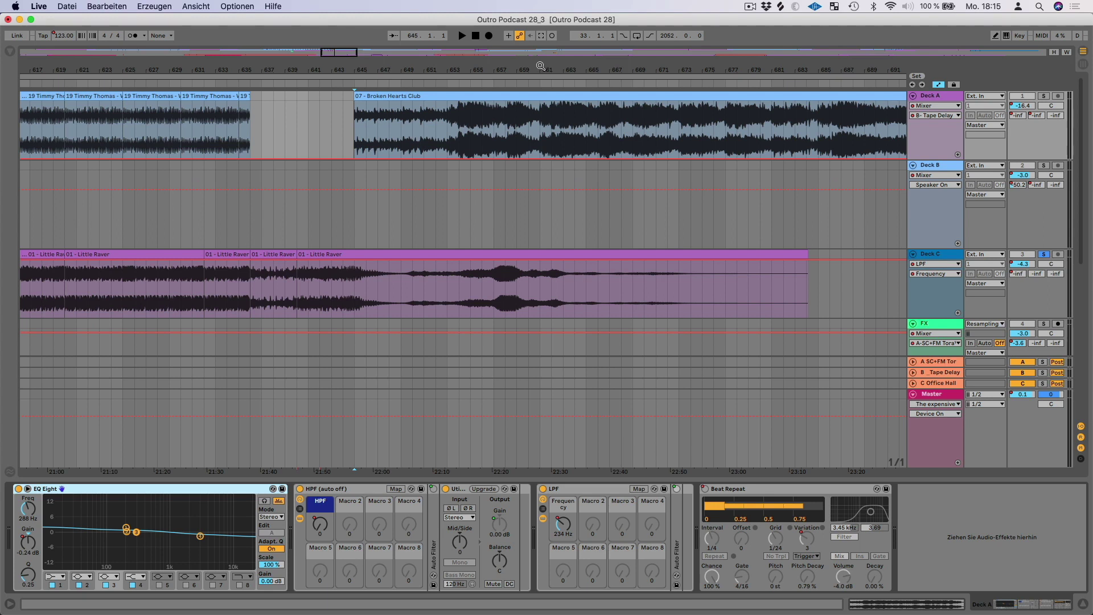
scroll(548, 70, down, 1)
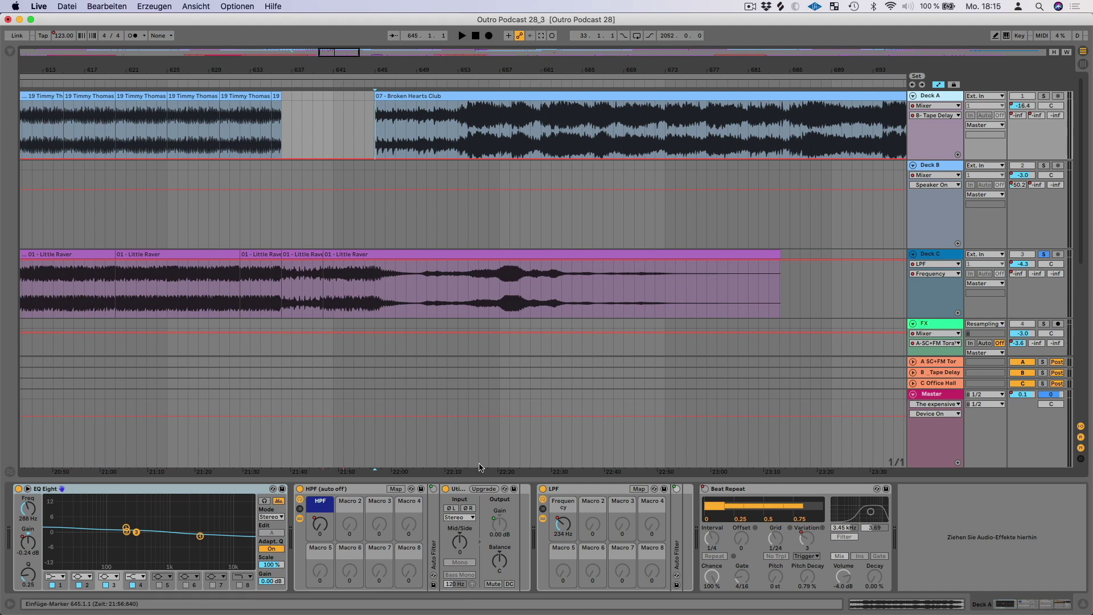
key(space)
click(563, 524)
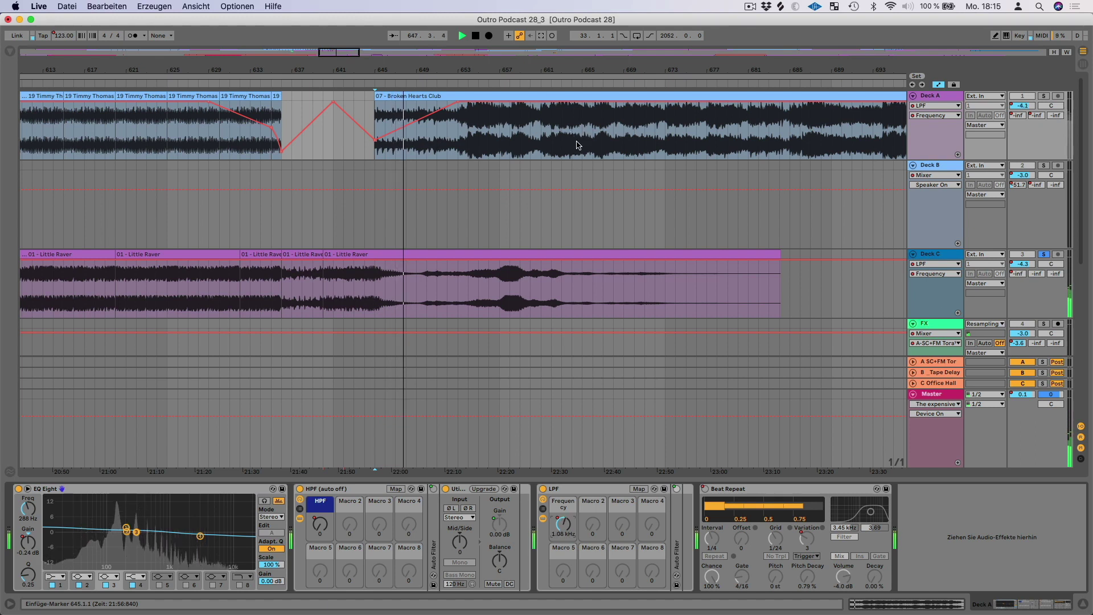
Step: Solo Deck A to hear the filtered Broken Hearts Club, release the solo to hear all decks, and stop playback
click(1044, 95)
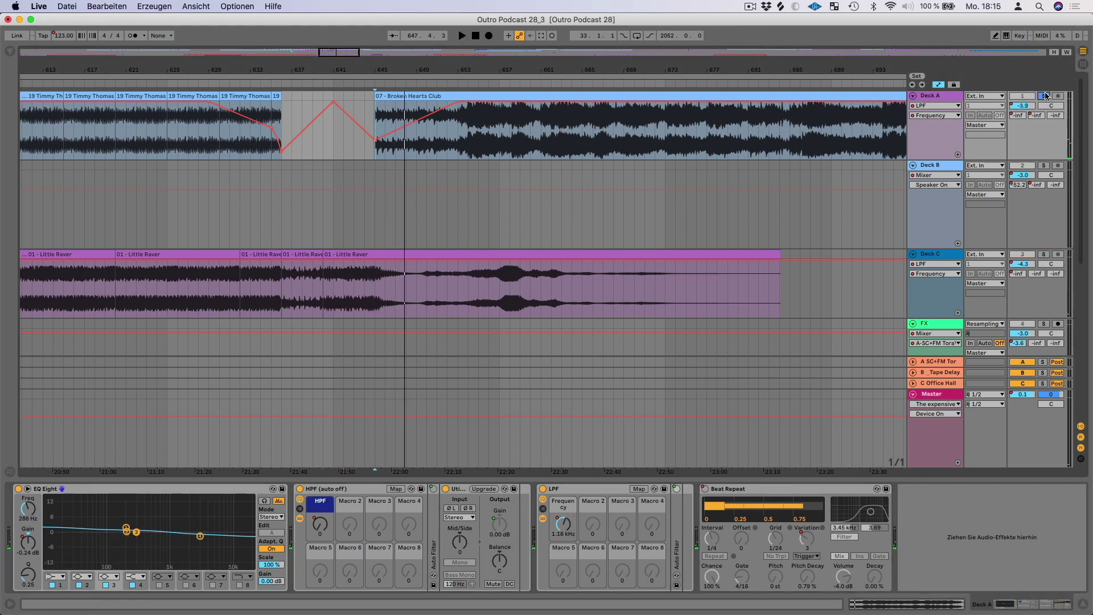
key(space)
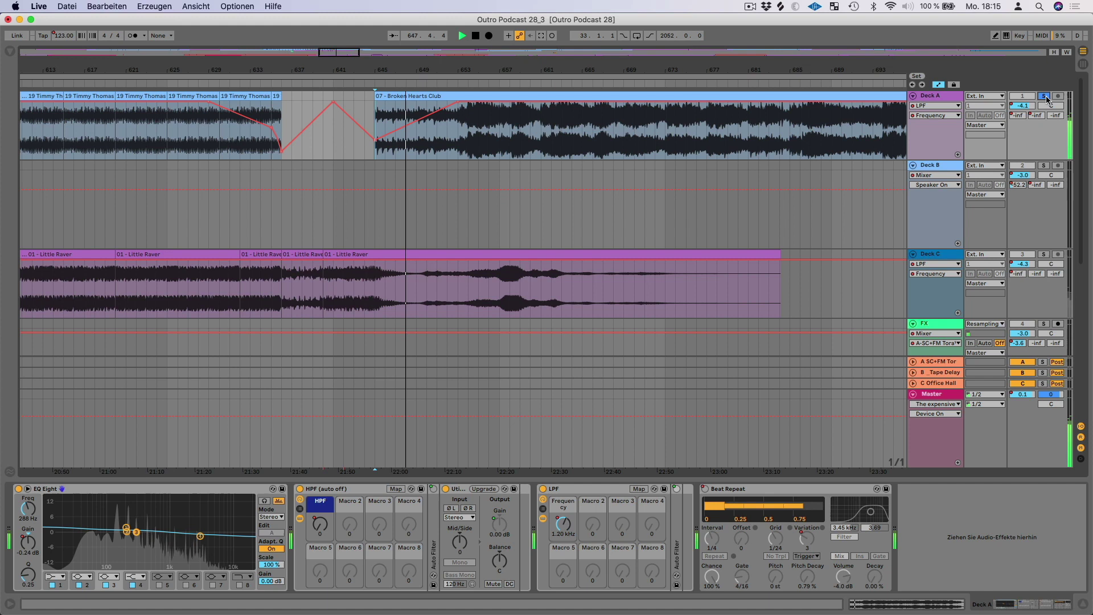
click(1045, 96)
key(space)
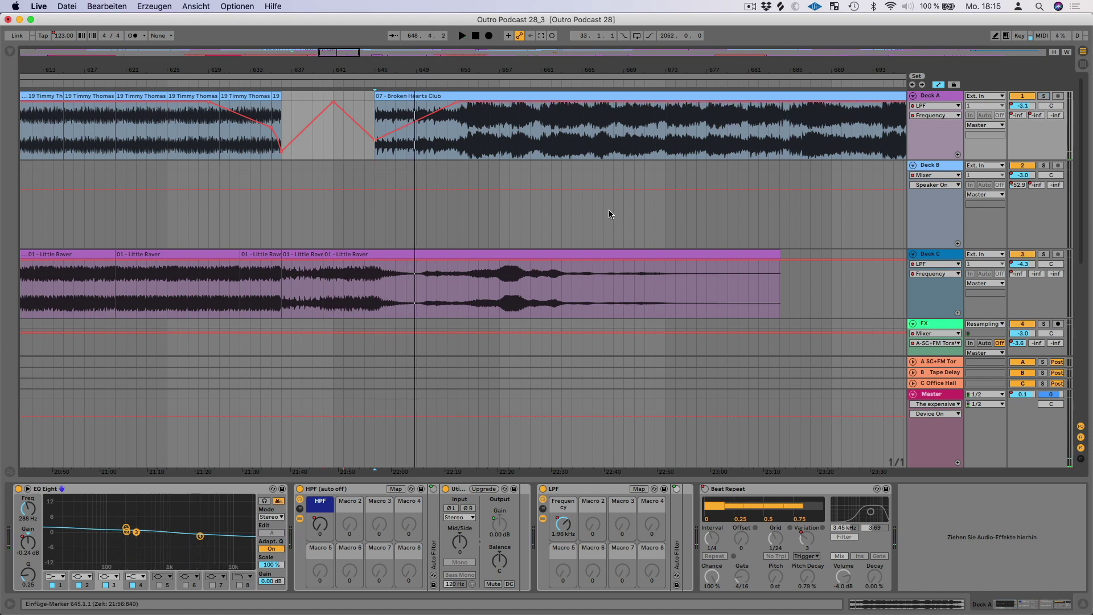
Step: Display Deck A's EQ Eight 3 Gain A automation across a wide stretch of the arrangement
drag(504, 73, 504, 68)
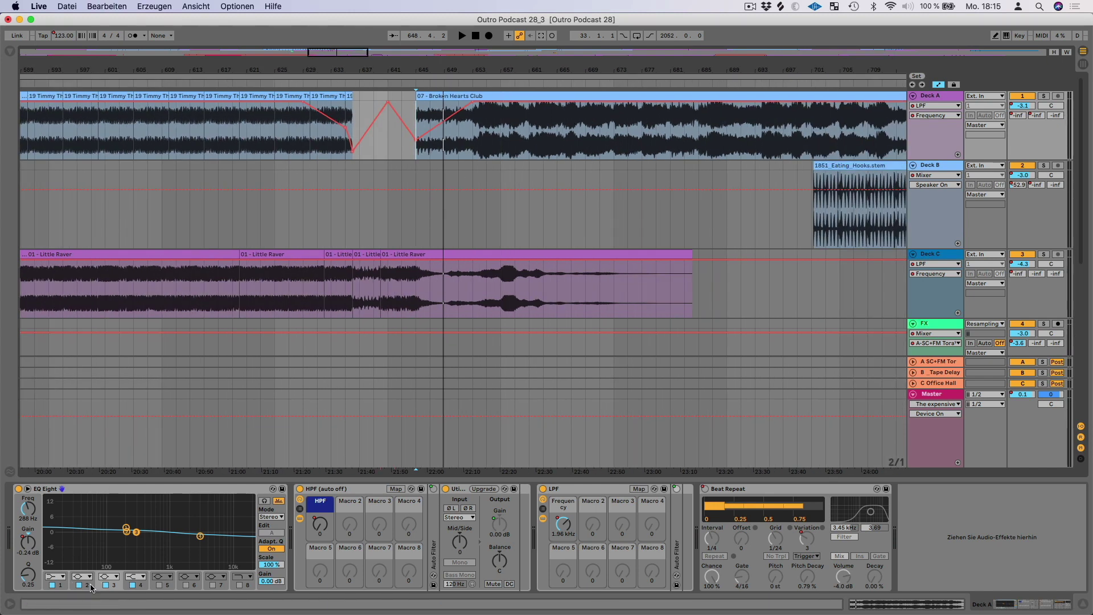
click(27, 548)
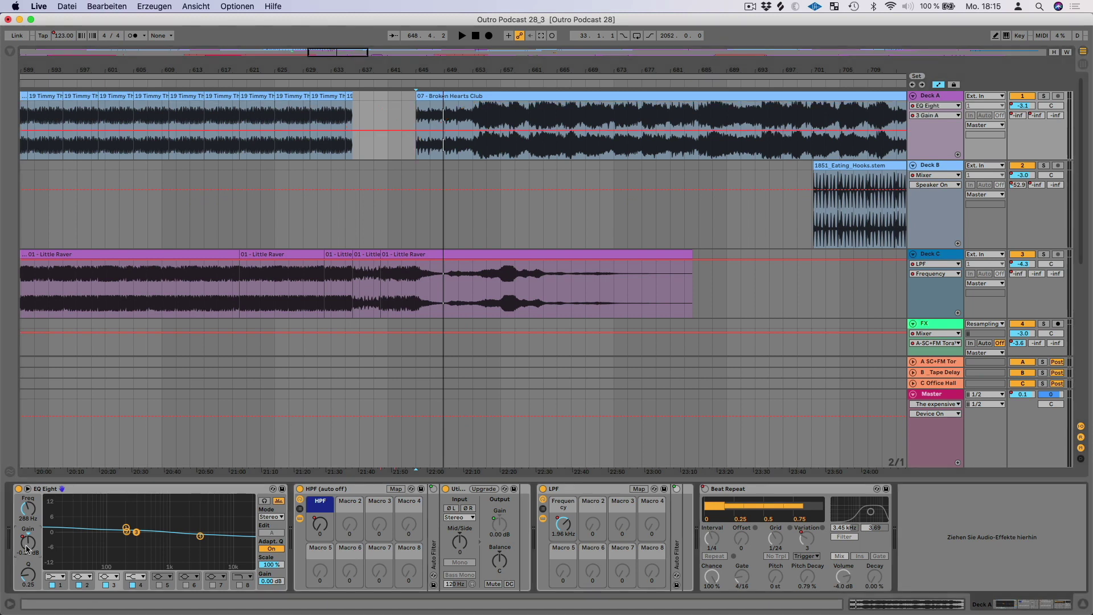
key(minus)
key(minus)
key(minus)
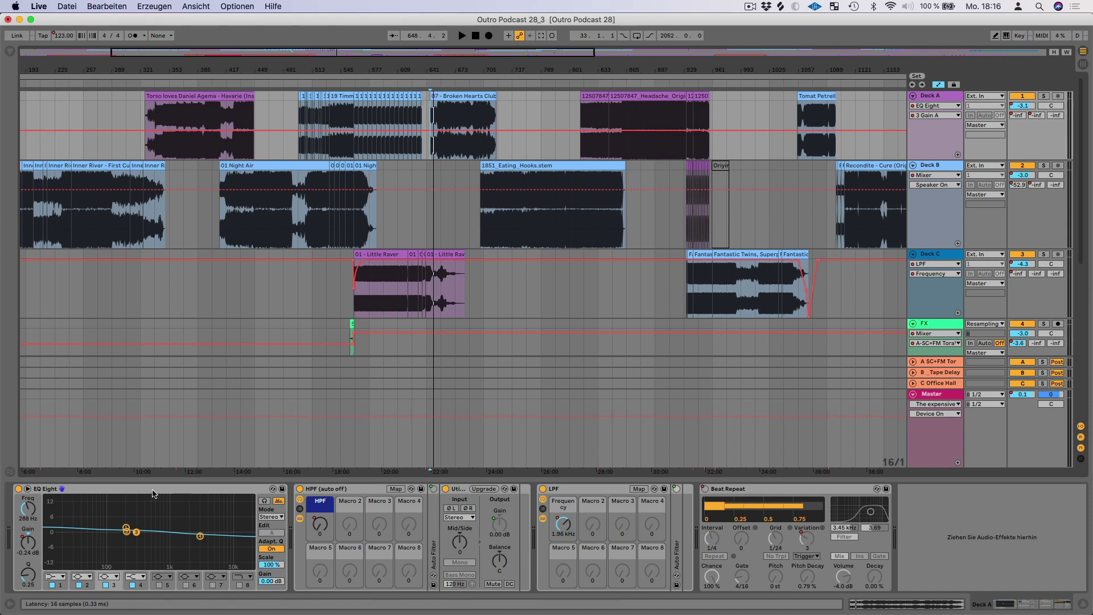
click(230, 534)
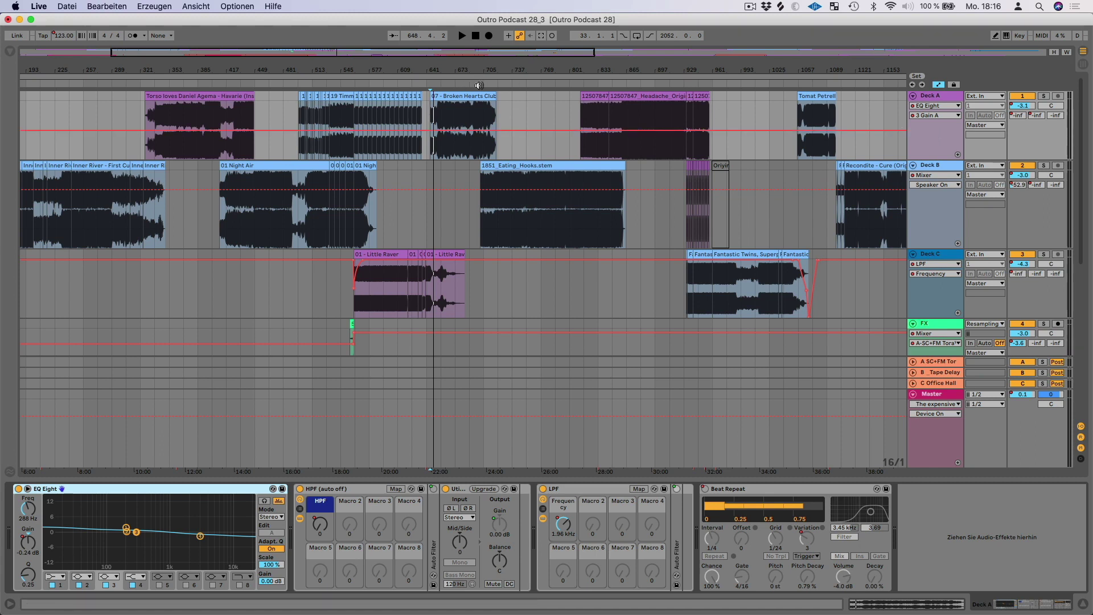
Step: Play short passages of the Havarie, Broken Hearts Club and Timmy Thomas clips to compare Deck A's EQ Eight curve
drag(424, 58, 489, 58)
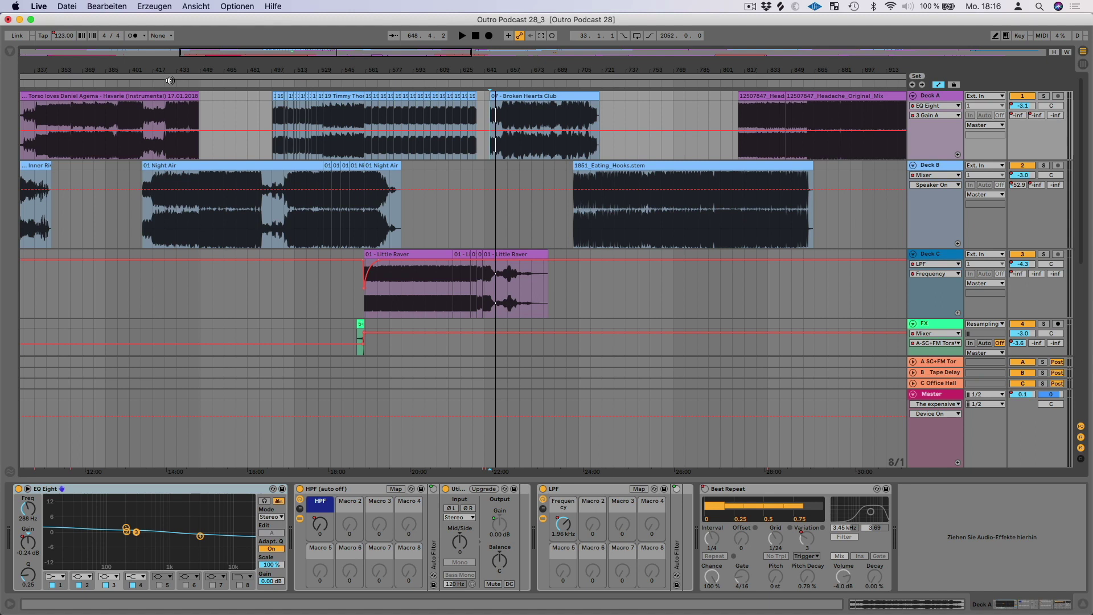
click(158, 84)
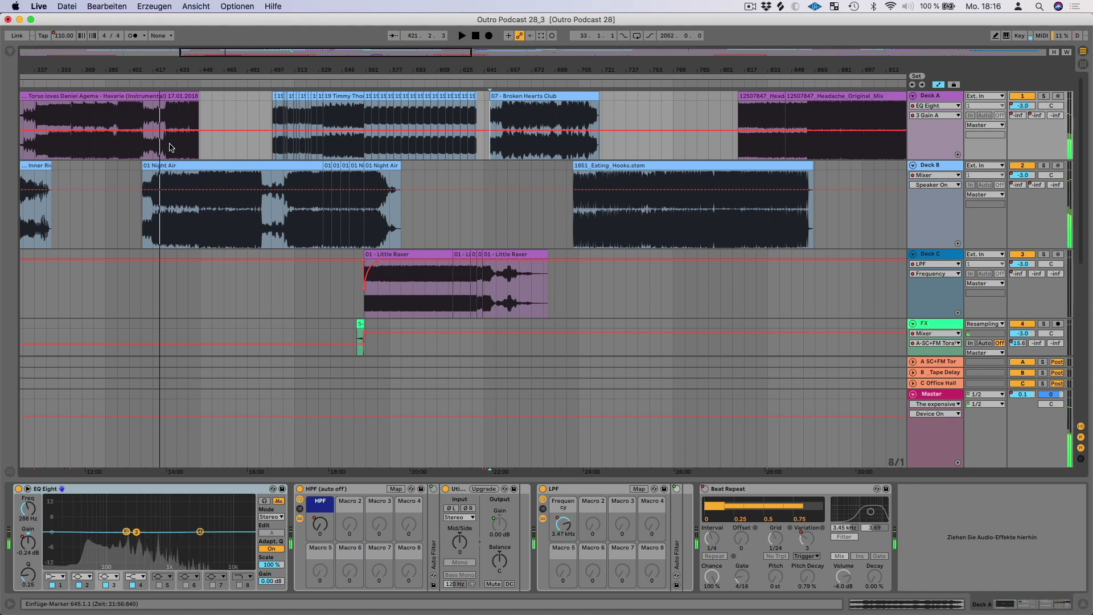
click(500, 84)
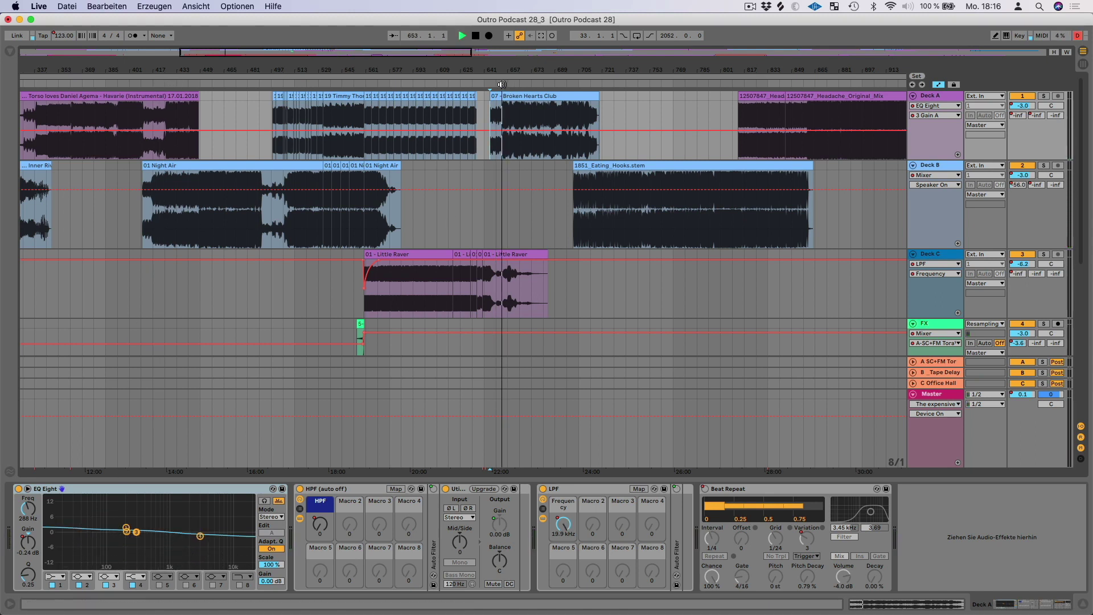
click(346, 83)
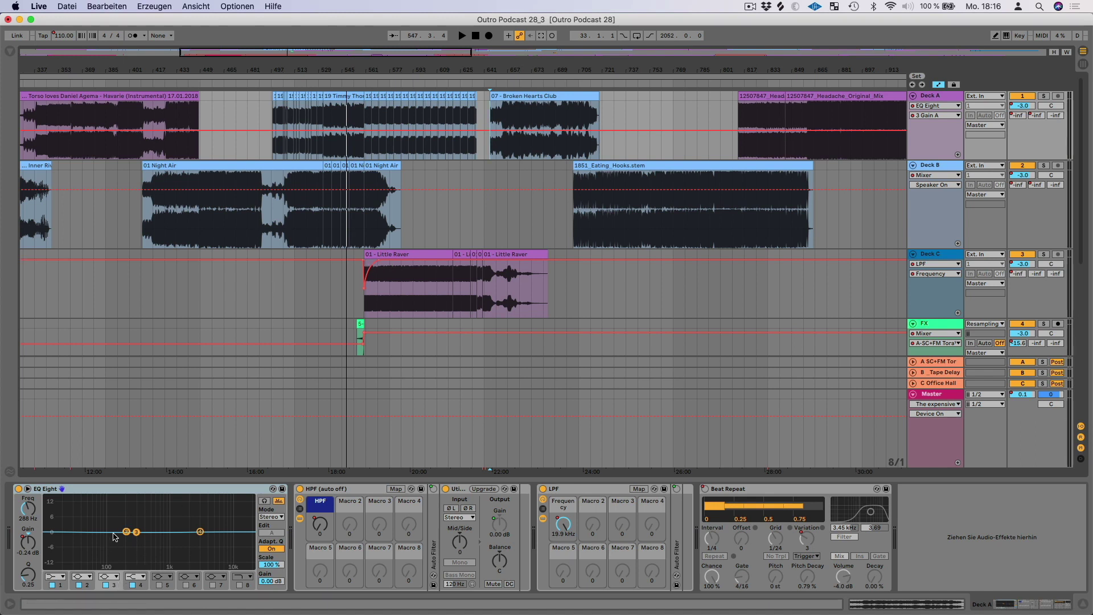
Step: Review Deck A's automatable EQ Eight parameters and display its HPF automation across the whole arrangement
click(944, 116)
click(944, 115)
click(947, 114)
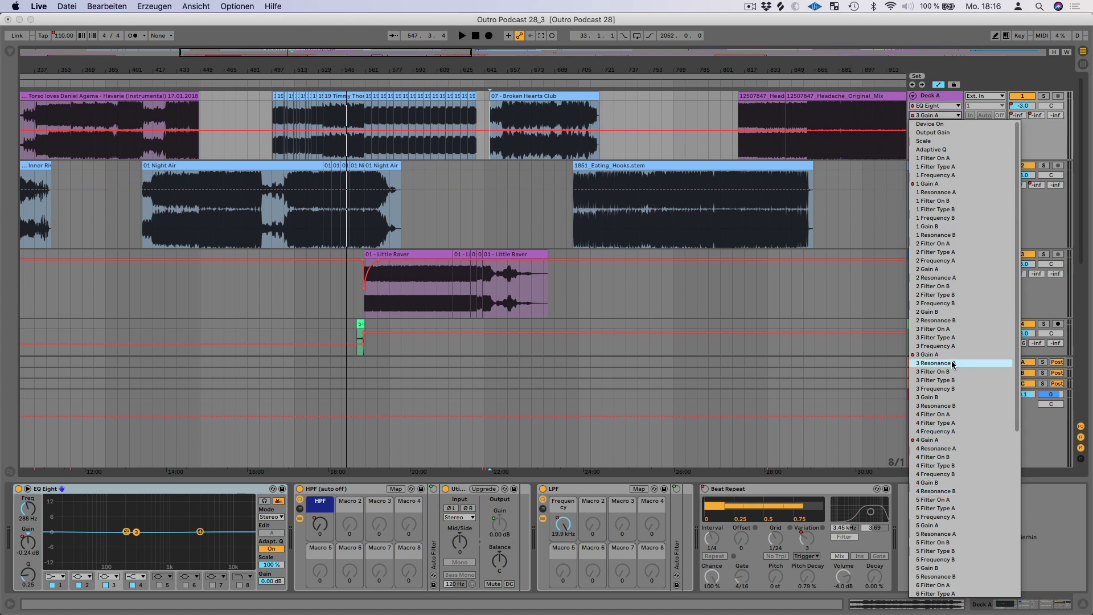
click(925, 116)
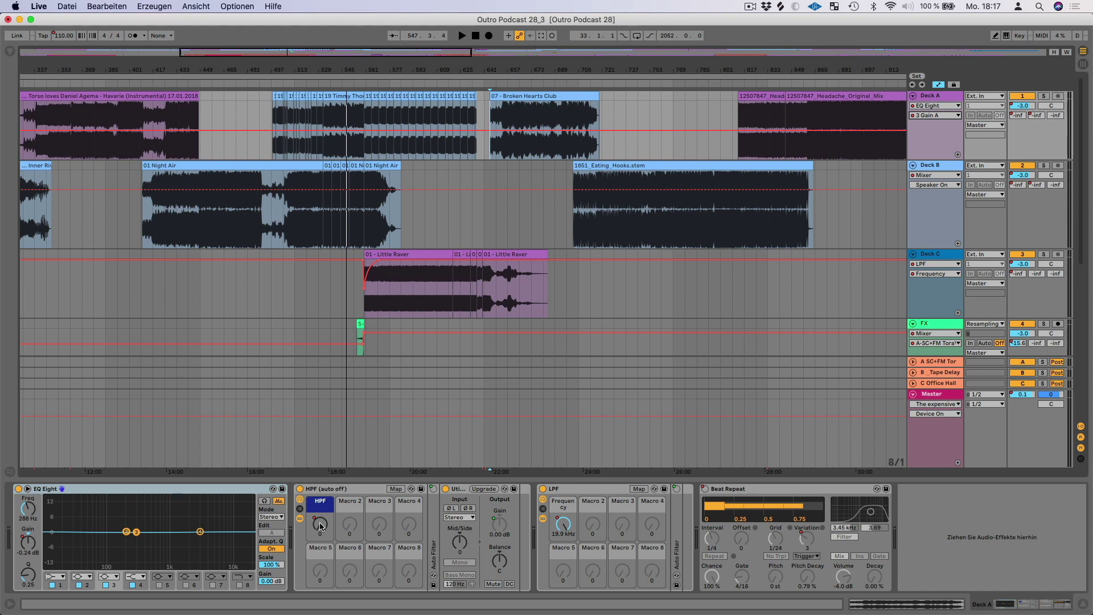
click(321, 525)
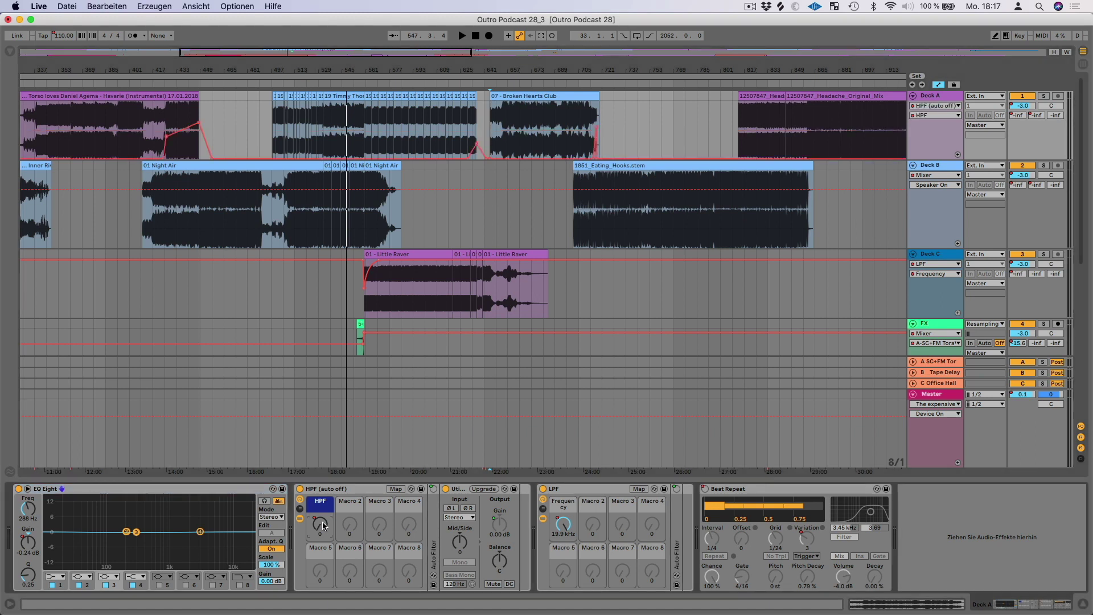
drag(217, 74, 217, 43)
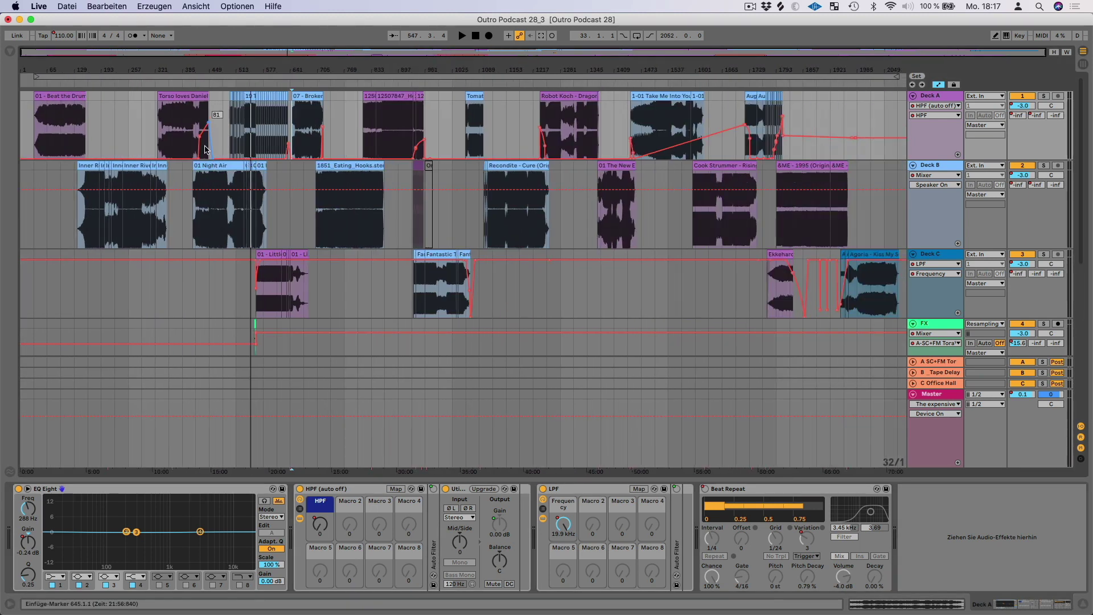
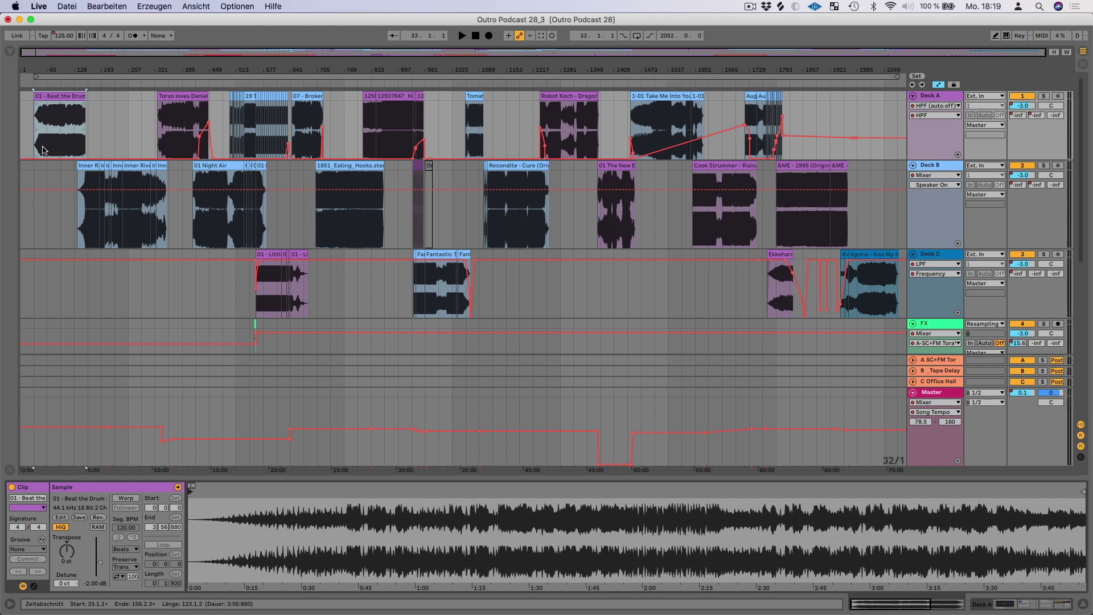
Step: Inspect the Inner River clips on Deck B and the overlapping Havarie clip on Deck A, including its warp settings
click(85, 166)
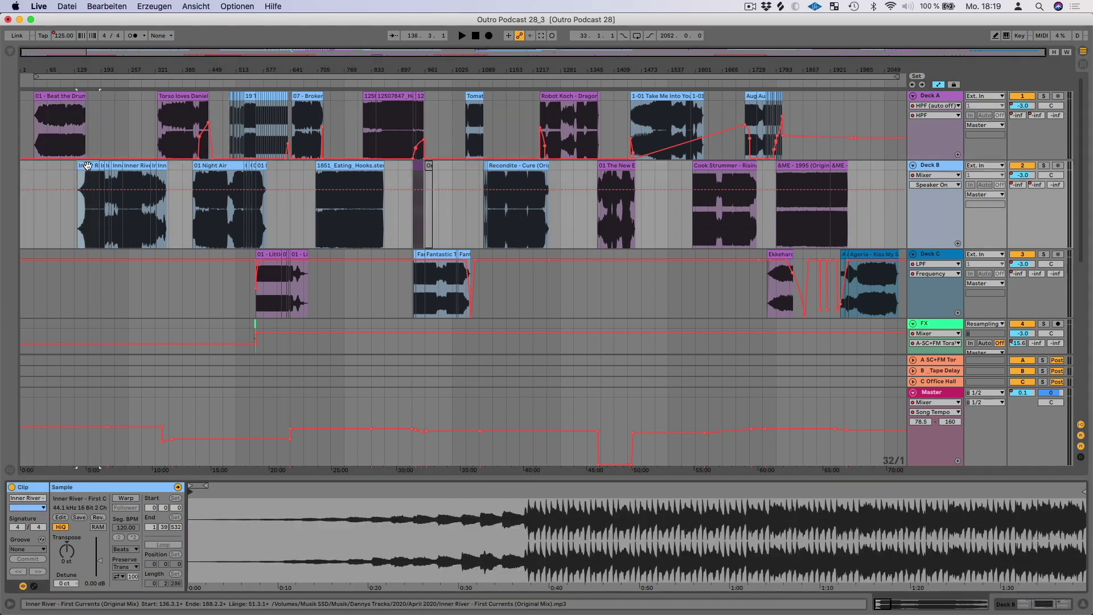
click(137, 165)
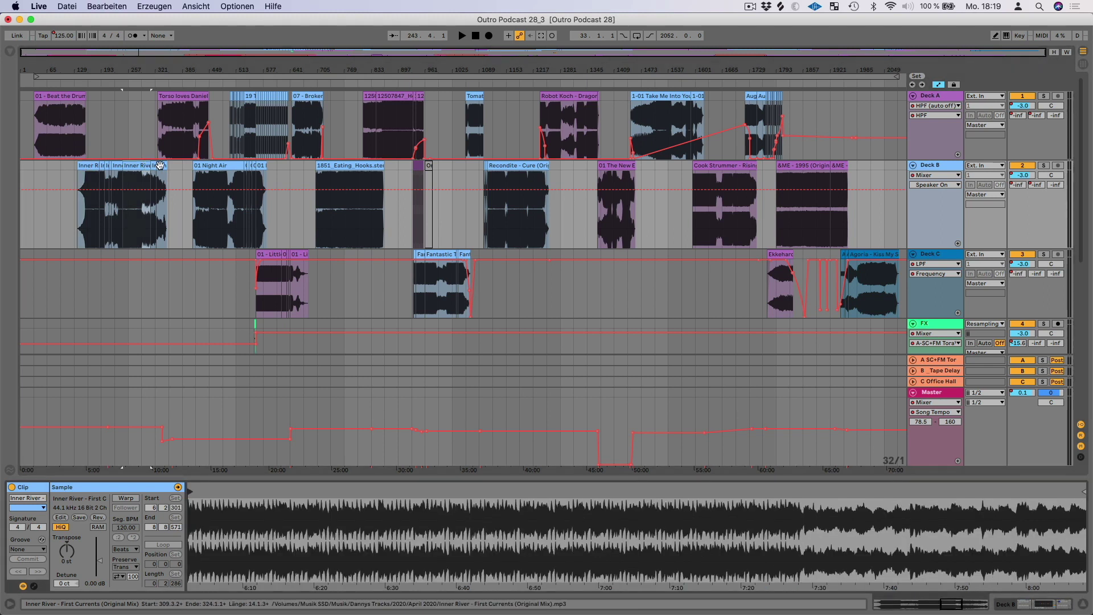
click(164, 165)
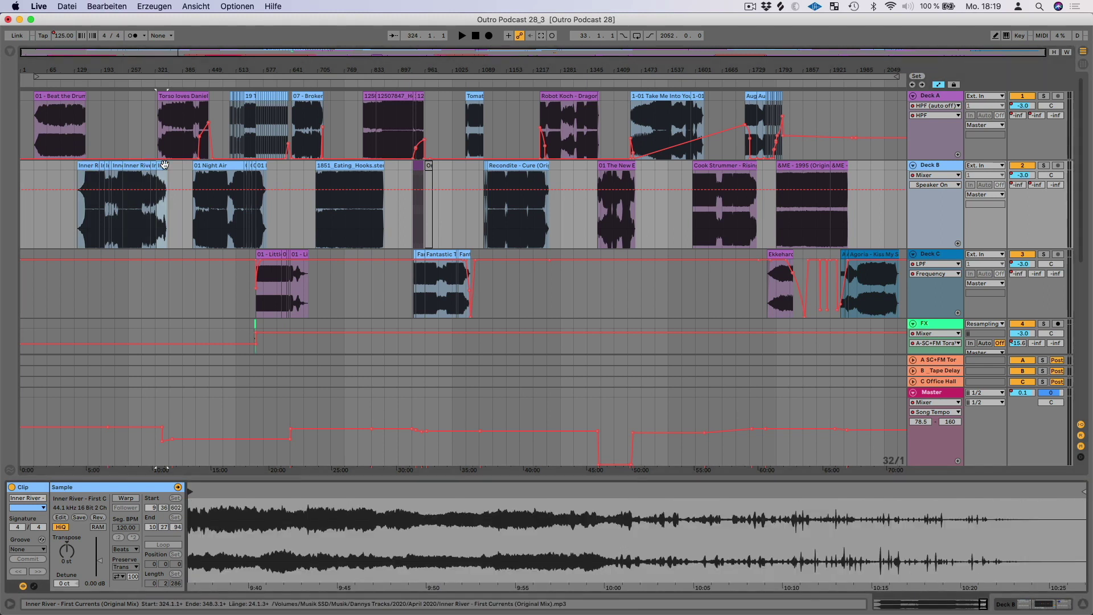
click(168, 96)
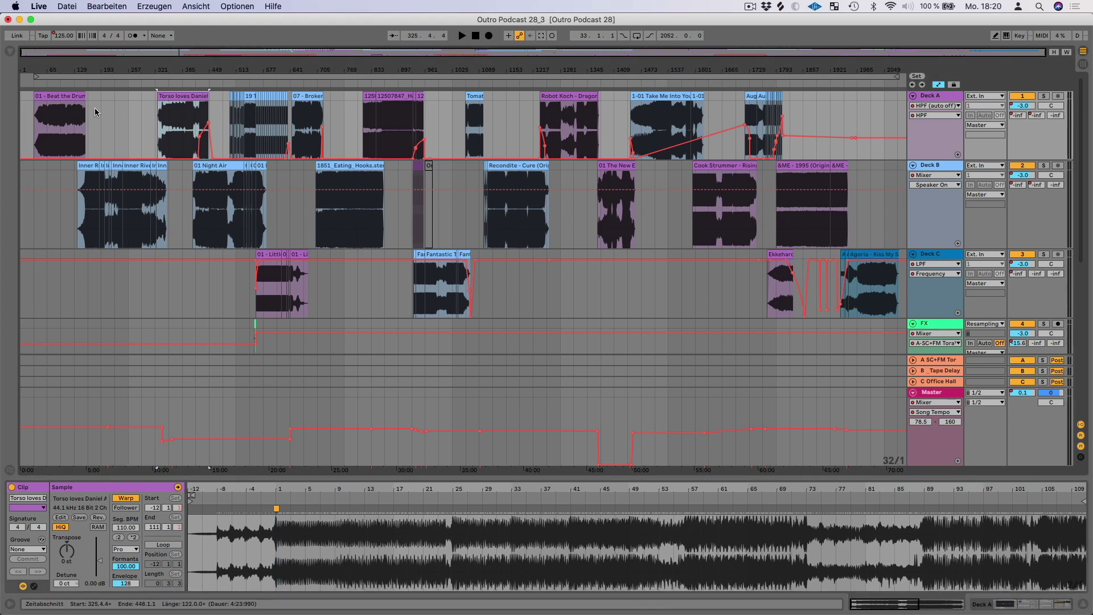
key(z)
key(x)
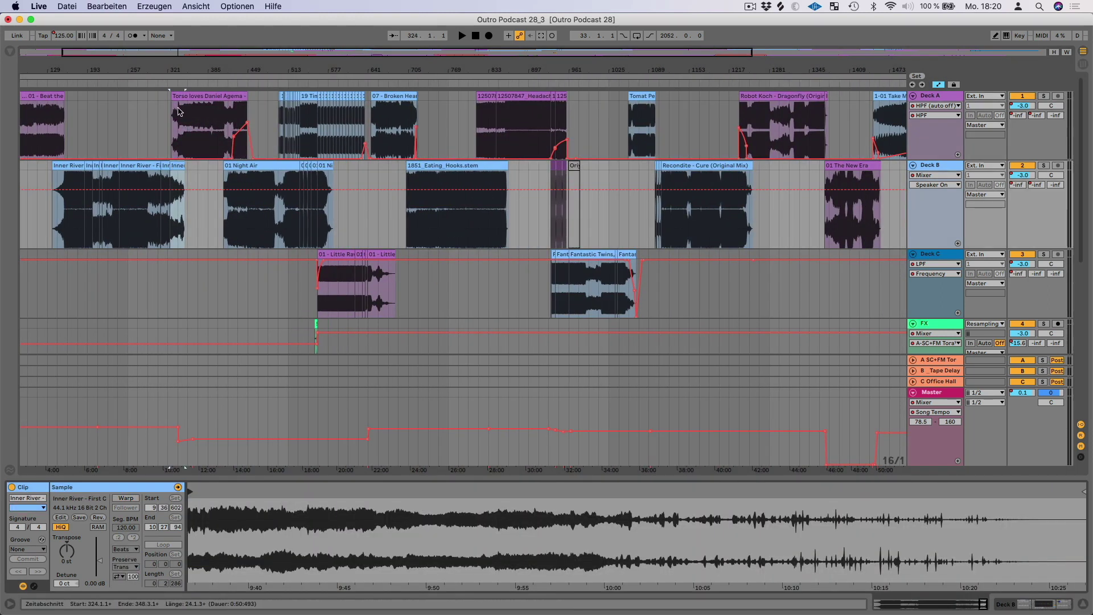
click(179, 111)
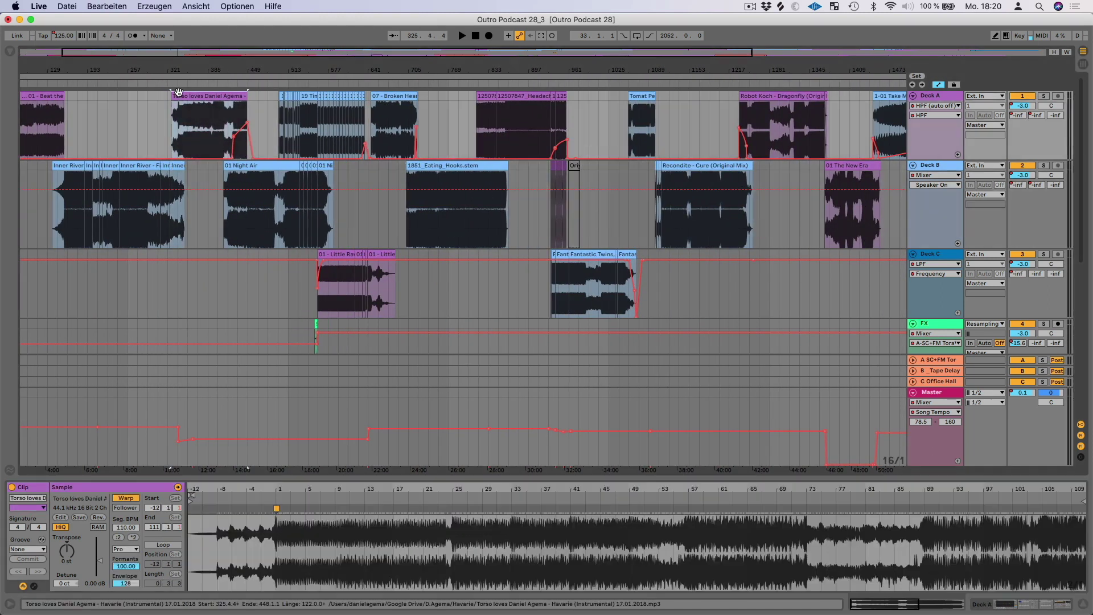
Step: Mark the Master Song Tempo drop at 337.1.1 and play short passages of Inner River ahead of it
click(174, 405)
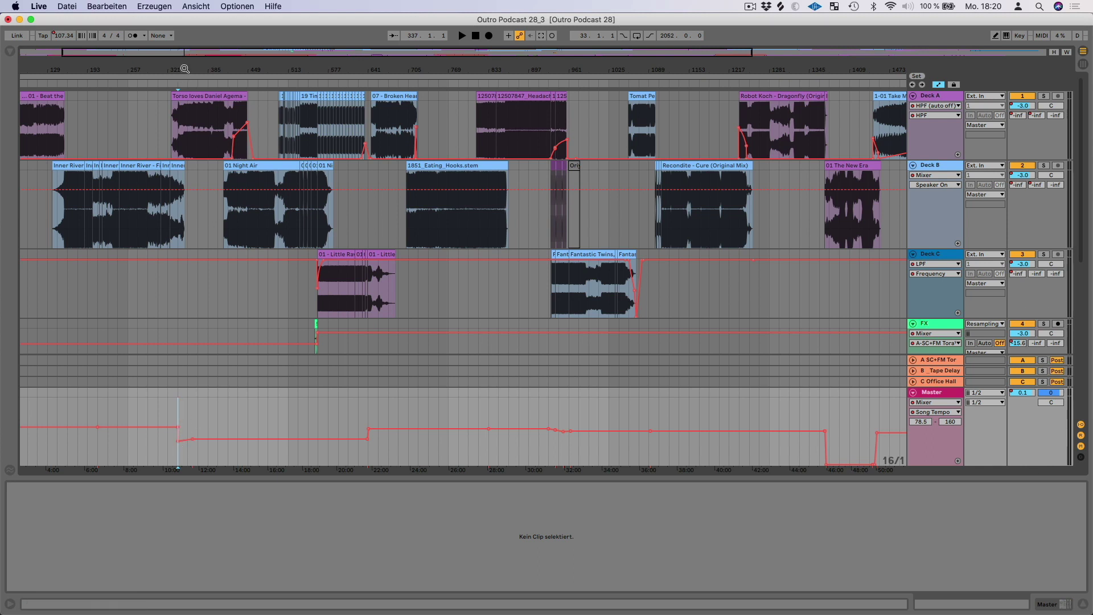
drag(185, 68, 135, 401)
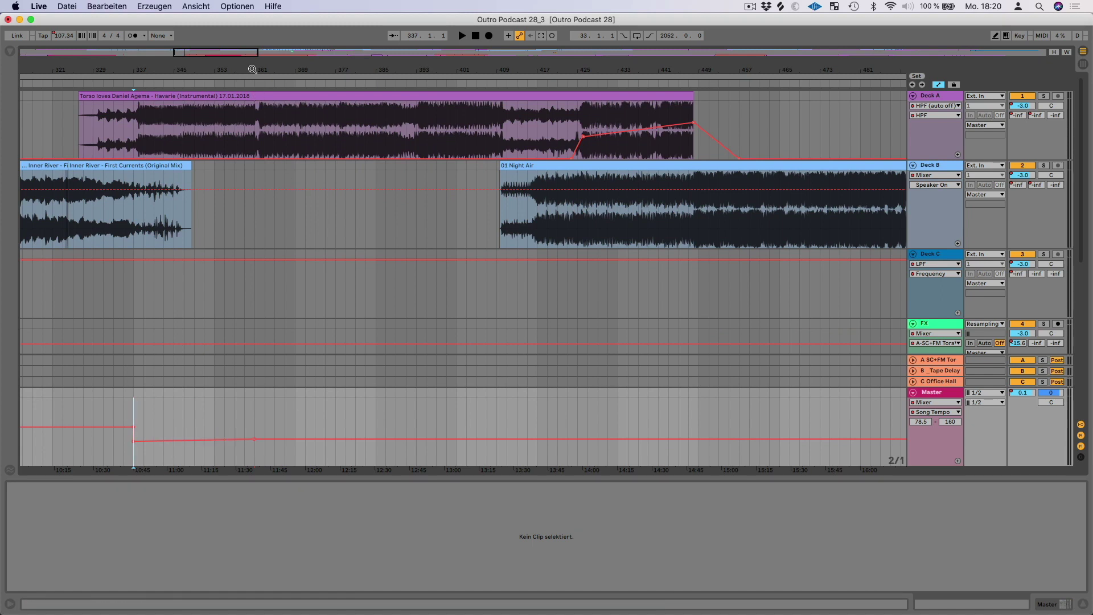
scroll(256, 440, down, 5)
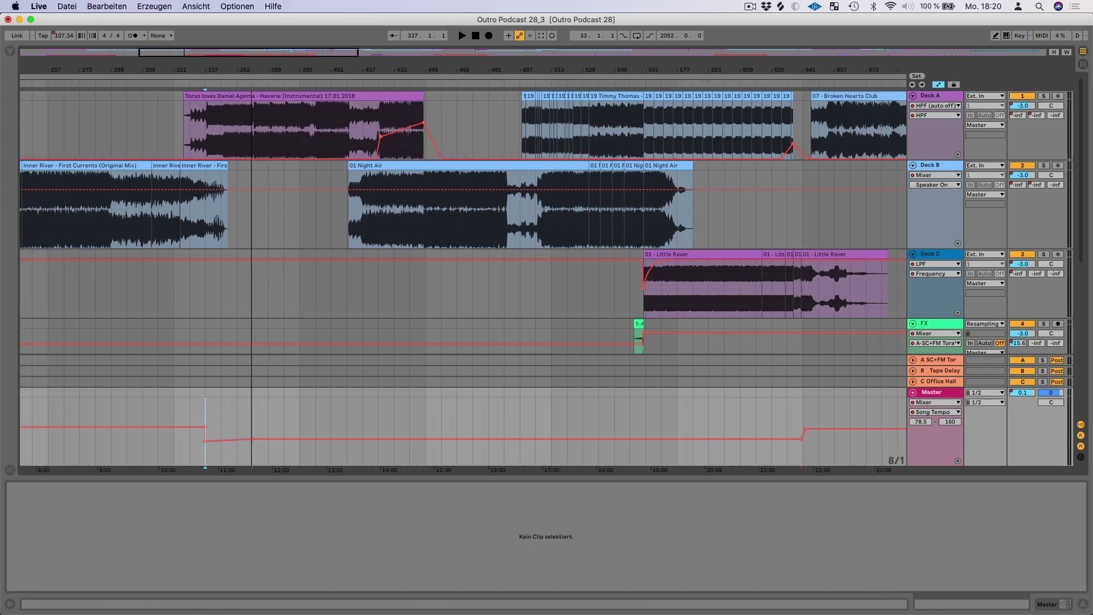
click(124, 83)
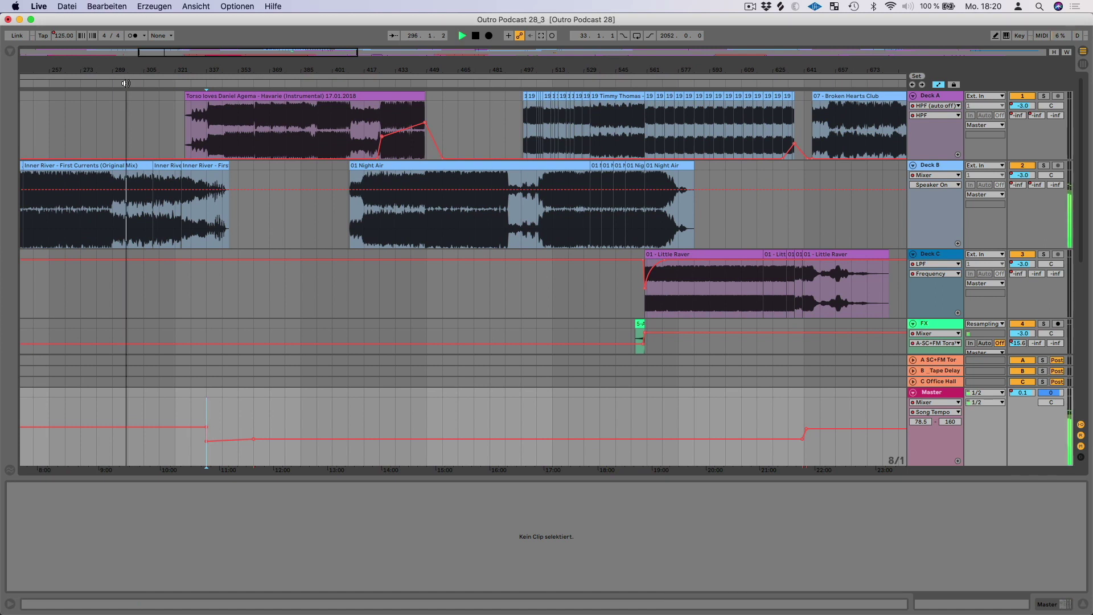
click(77, 83)
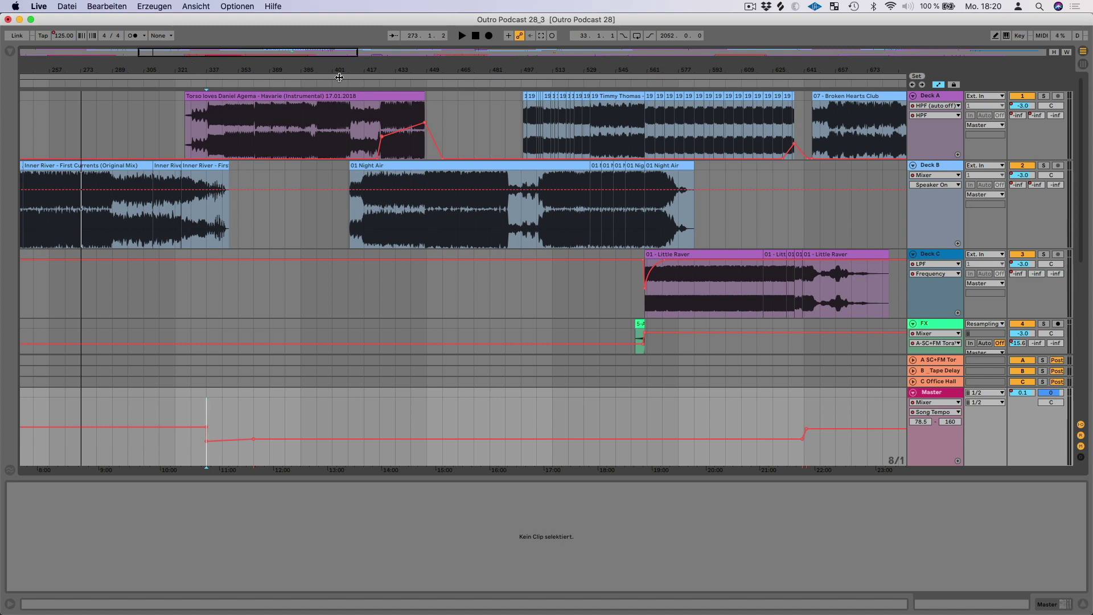
Step: Play the Master Song Tempo rise on Little Raver and the Broken Hearts Club entry at 645.1.1, and stop playback
drag(244, 79, 243, 73)
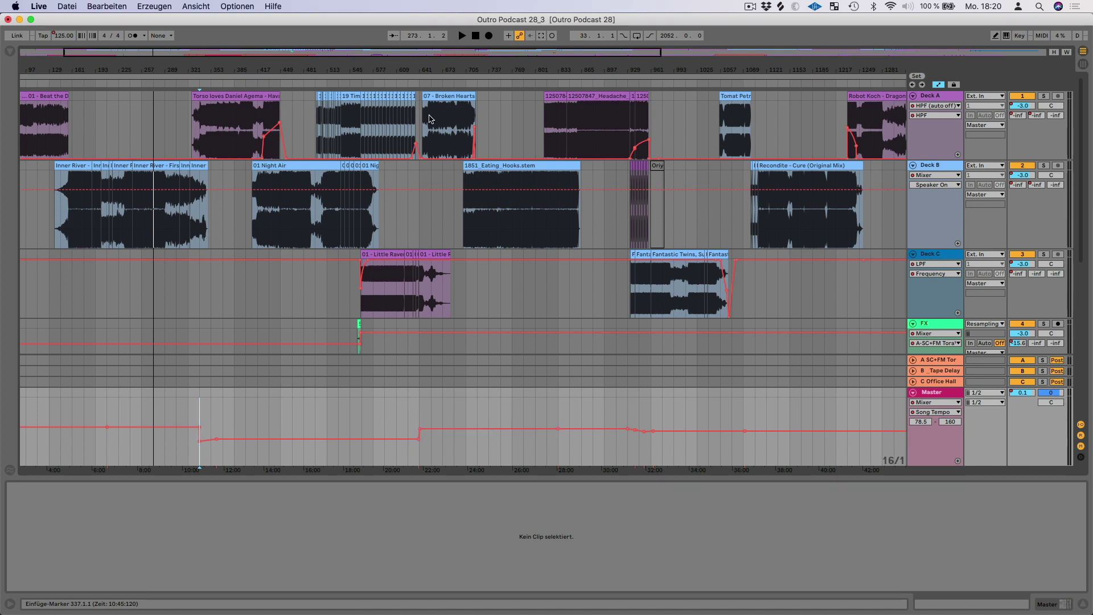
drag(429, 83, 428, 83)
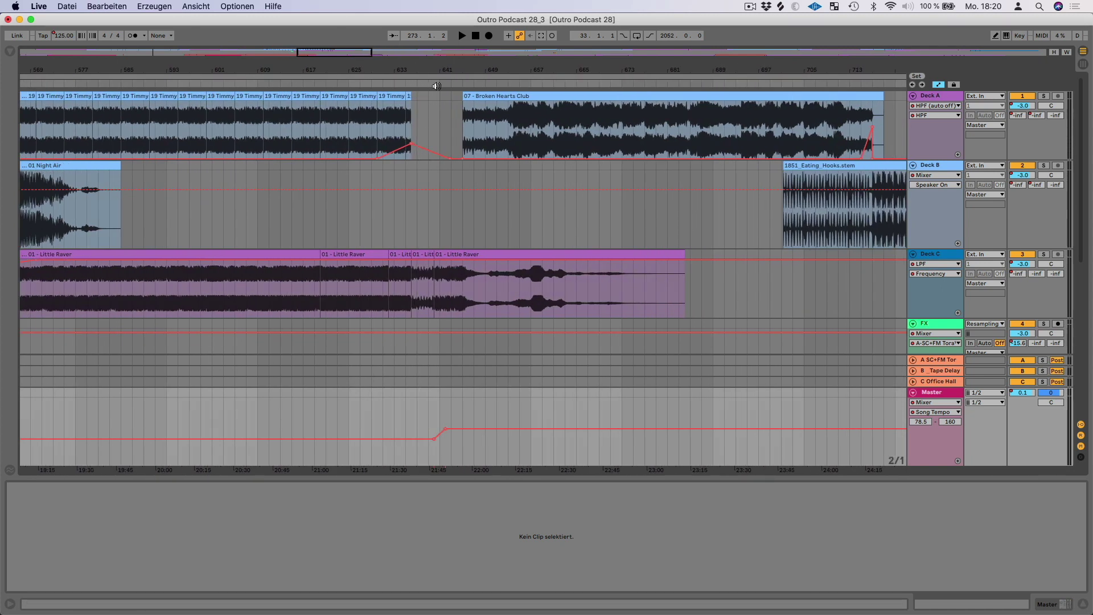
click(436, 86)
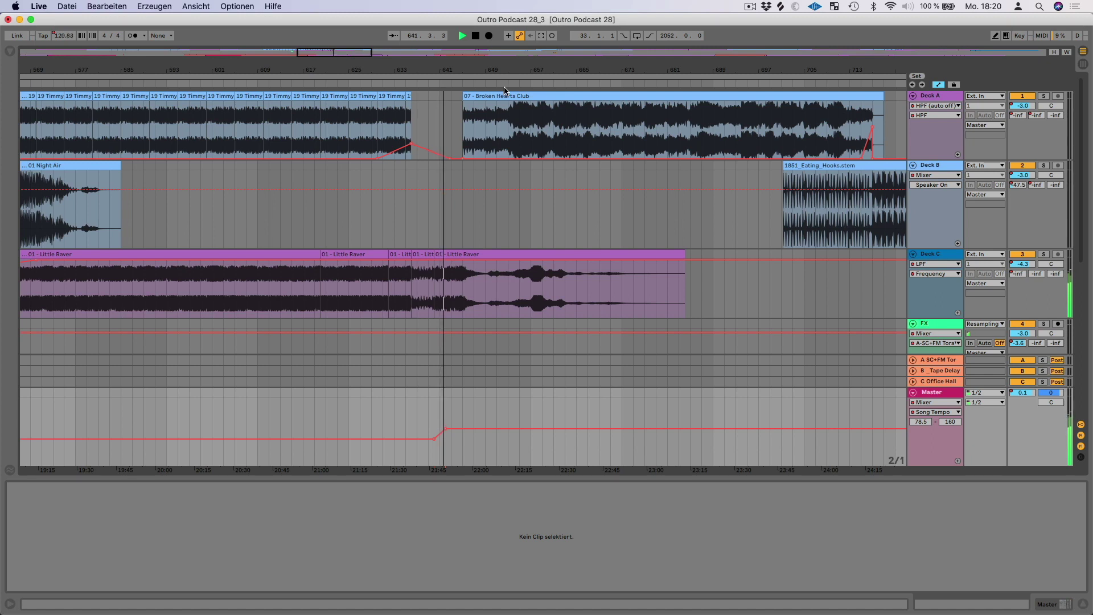
click(463, 121)
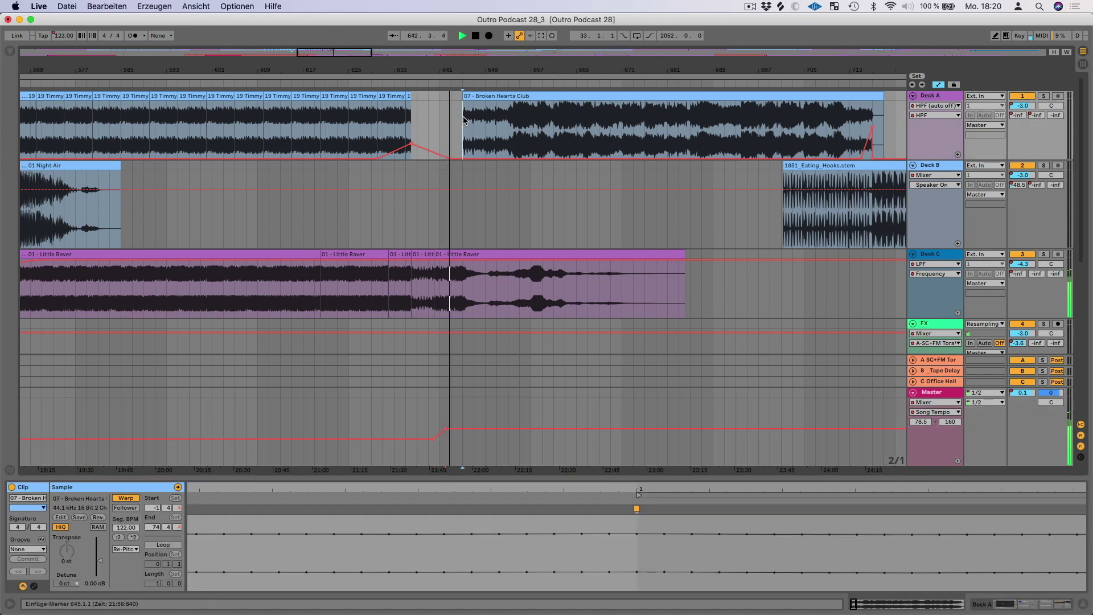
key(space)
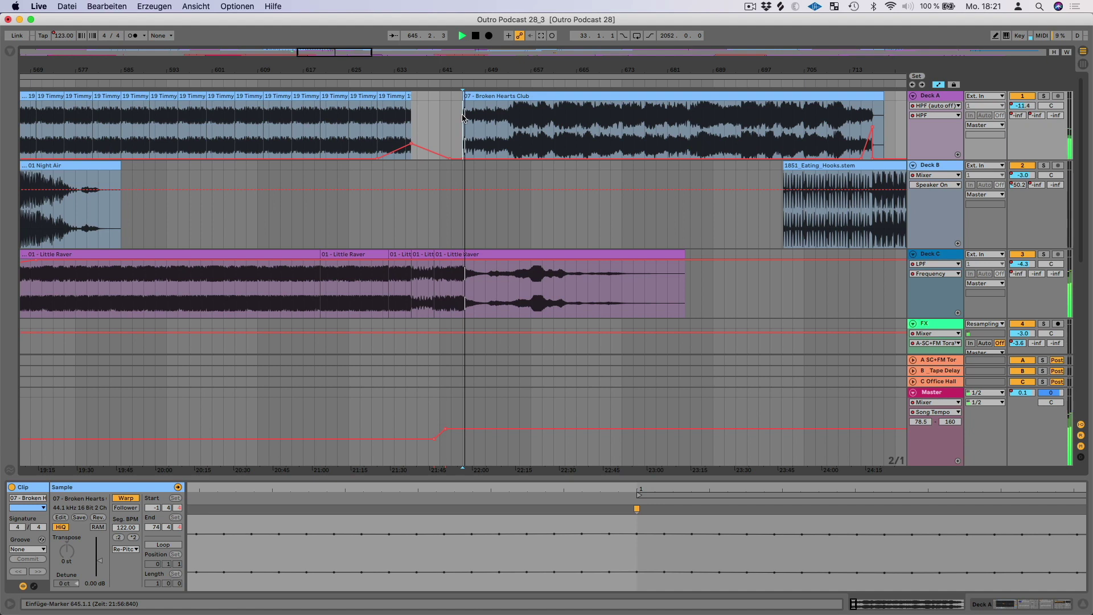
drag(353, 74, 352, 68)
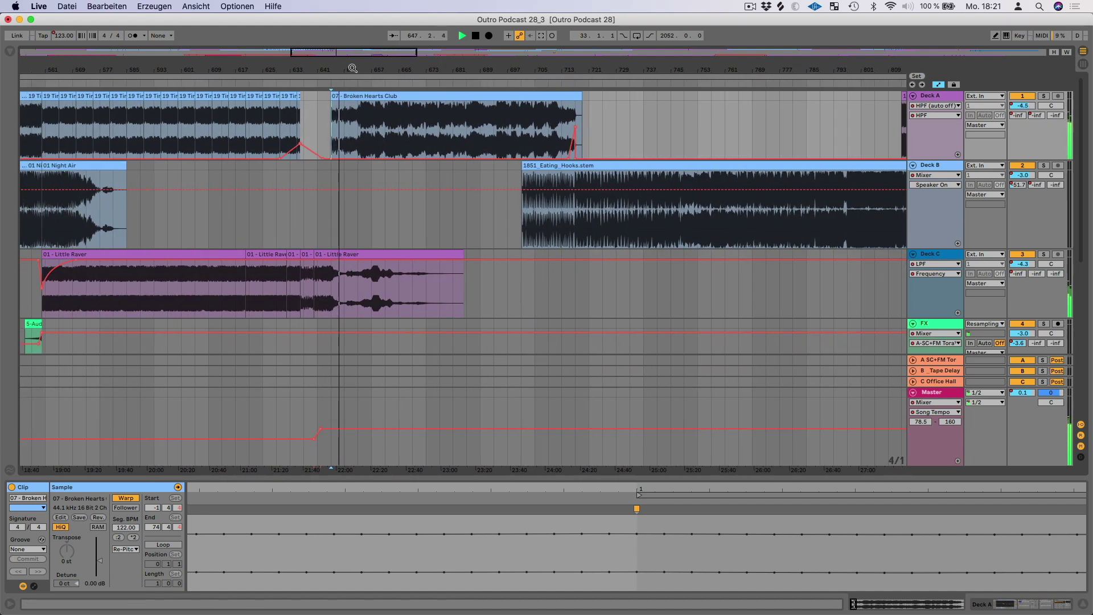
key(space)
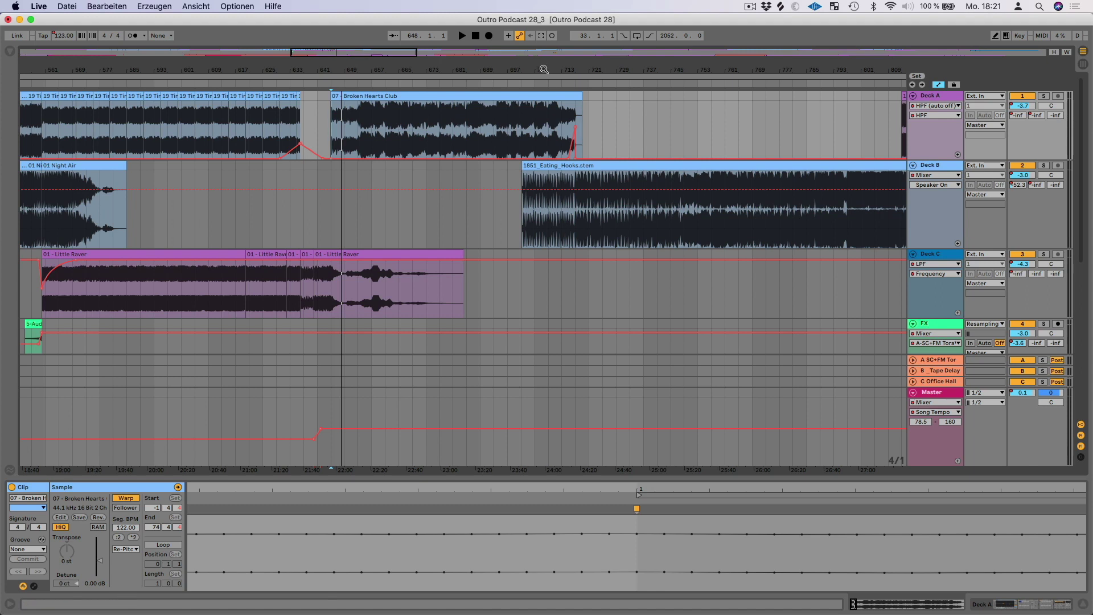
Step: Place the insert marker at 701.1.1, where 1851_Eating_Hooks starts on Deck B, and play its overlap with Broken Hearts Club
scroll(531, 69, down, 3)
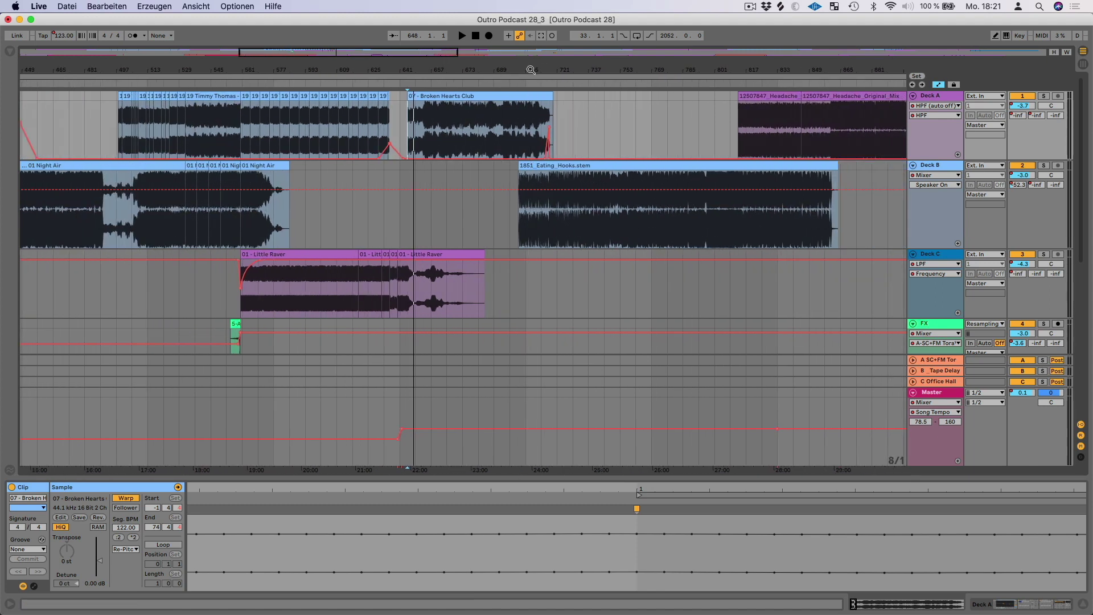
click(472, 96)
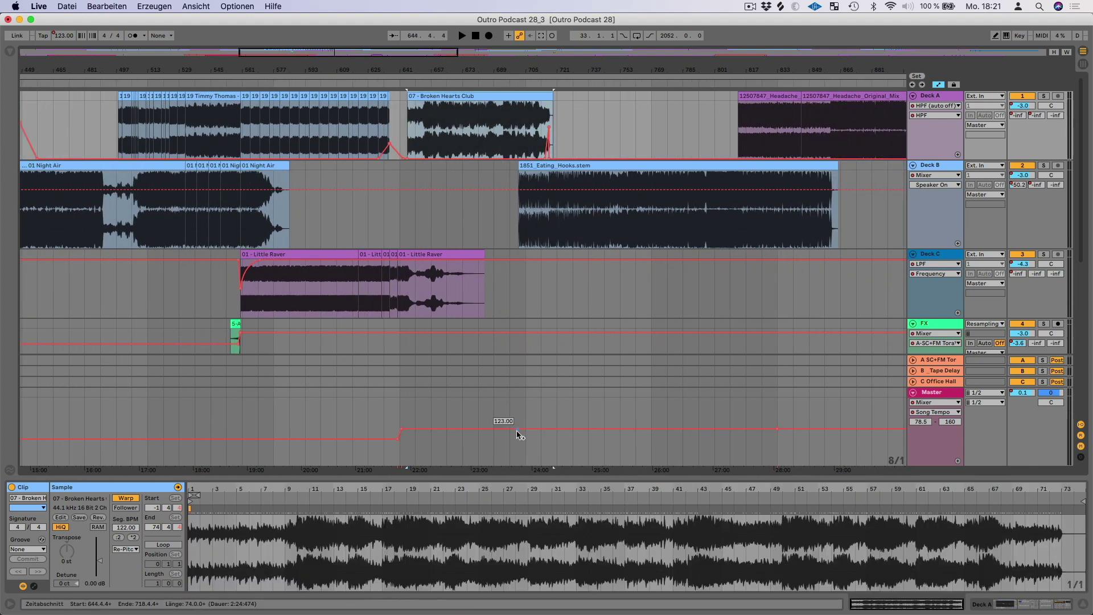
click(510, 232)
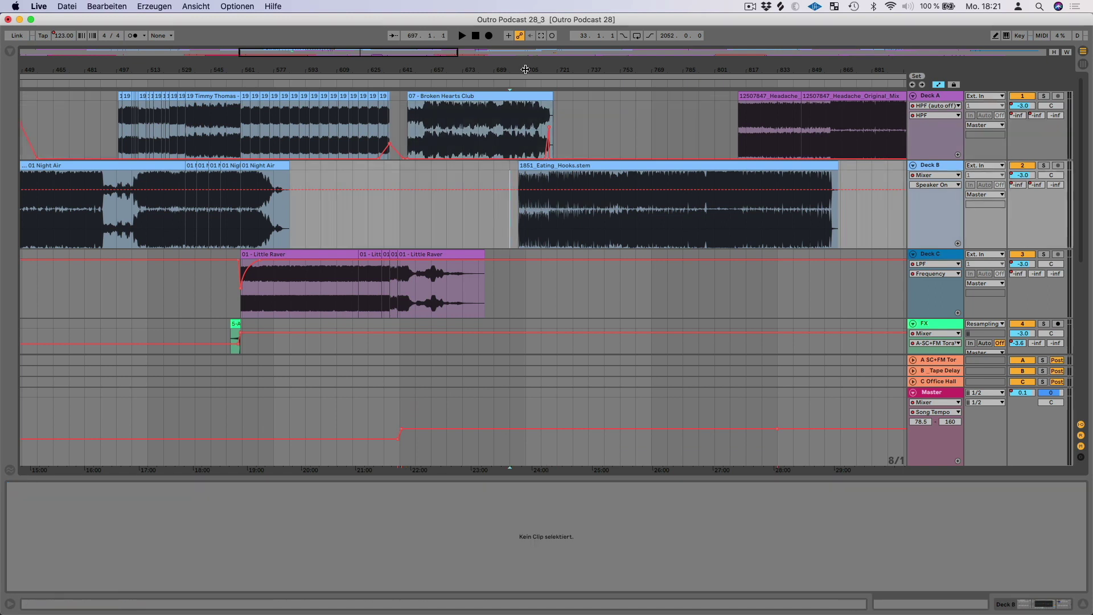
scroll(501, 225, up, 2)
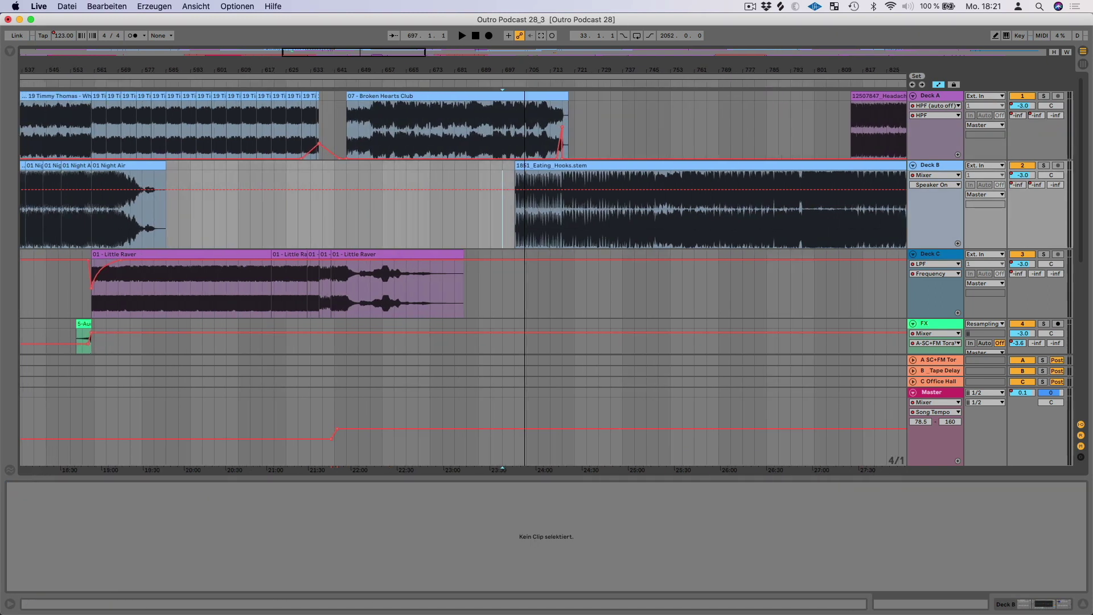
click(511, 230)
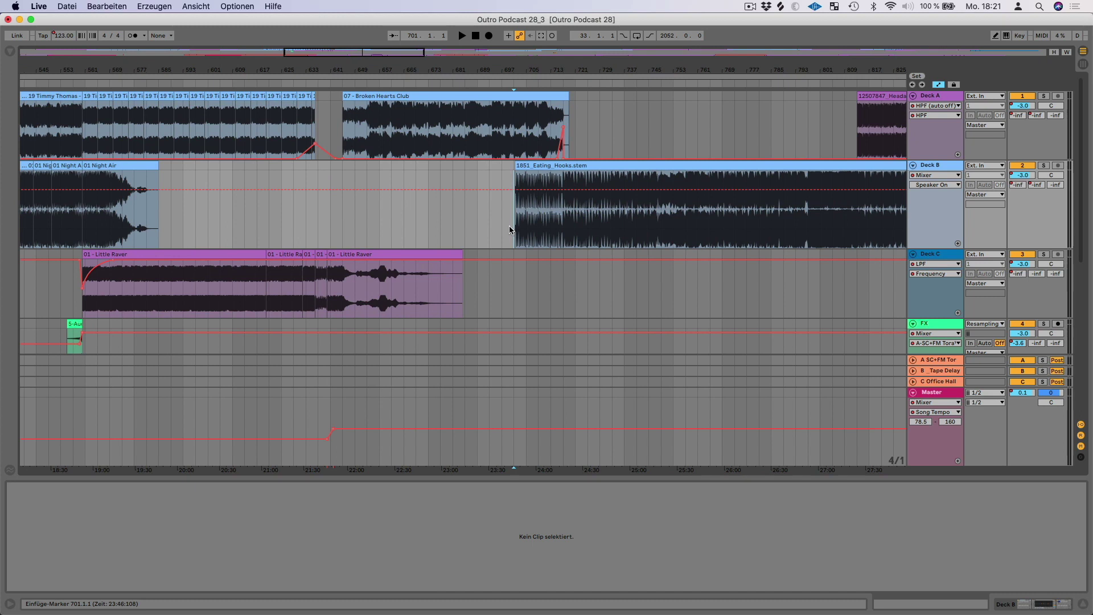
scroll(520, 67, up, 2)
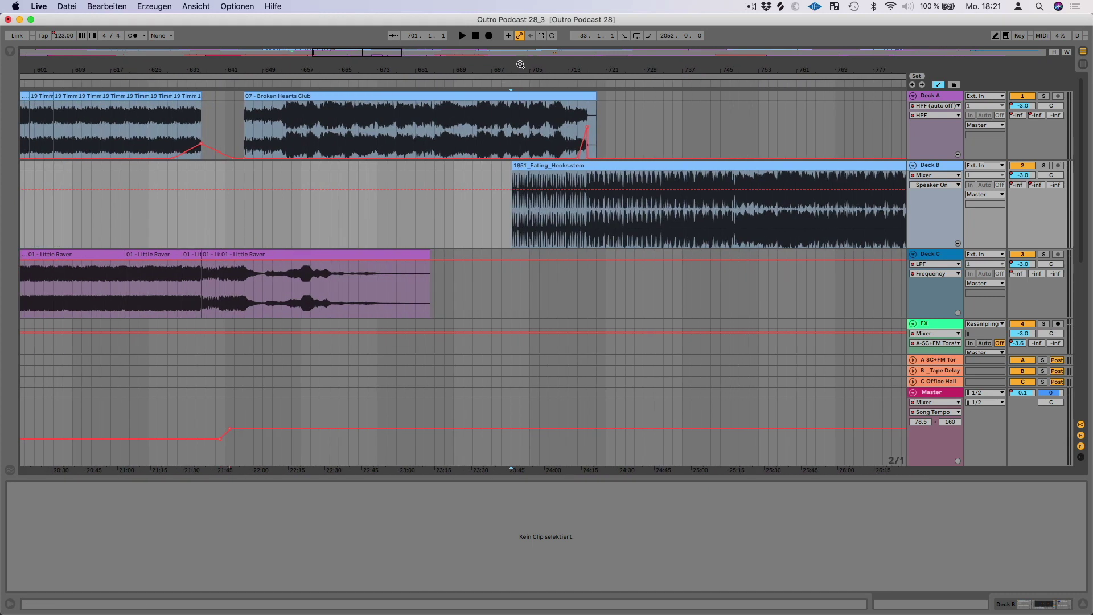
key(space)
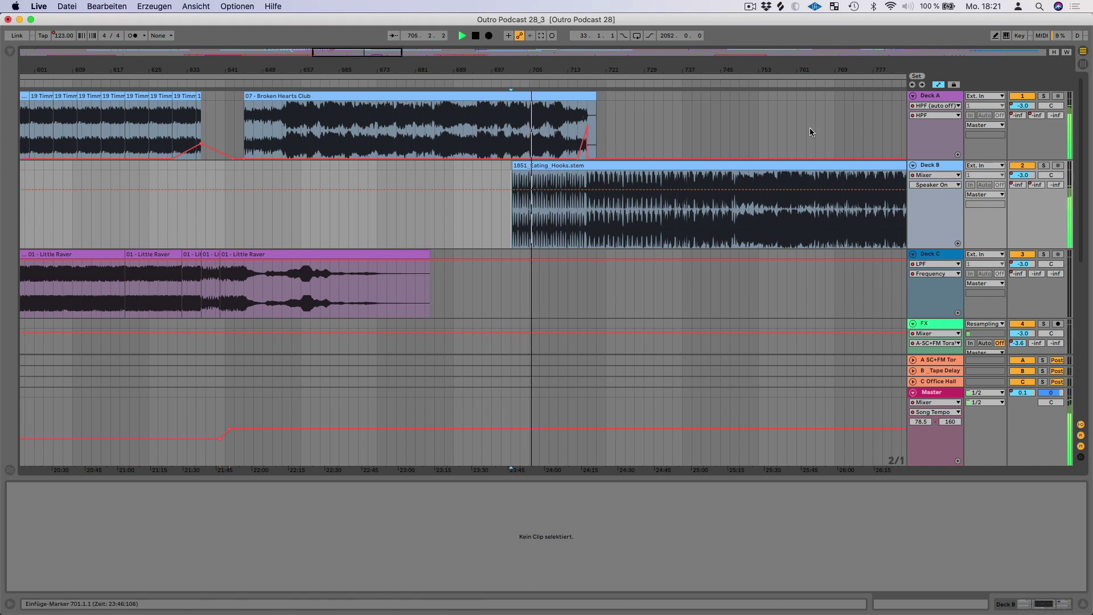
mouse_move(587, 130)
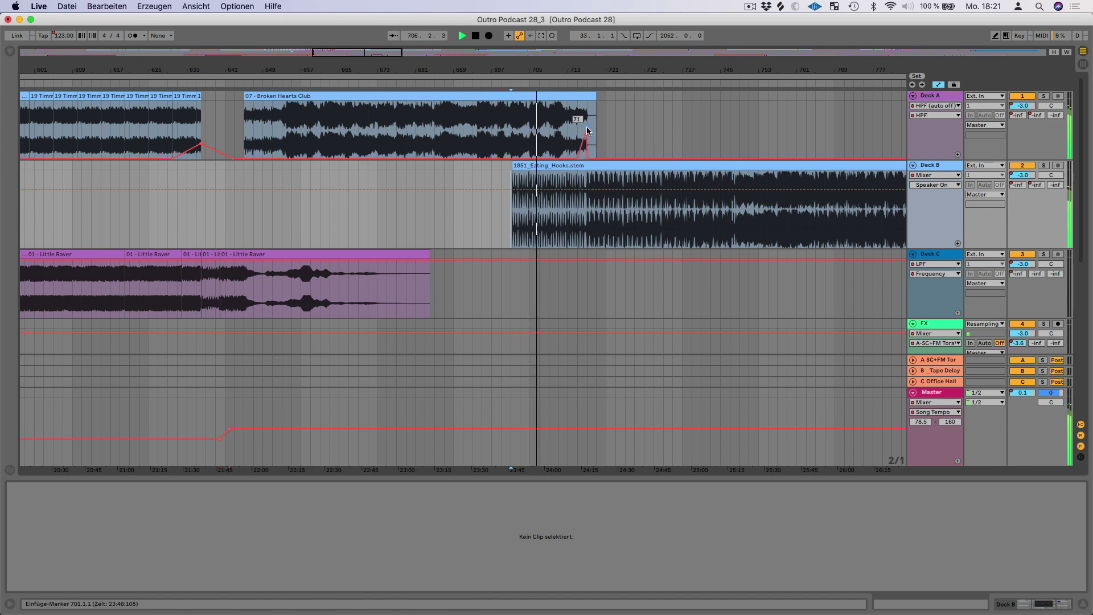
Step: Show the SC+FM send automation of Deck A and listen to it over the end of Broken Hearts Club
click(1018, 115)
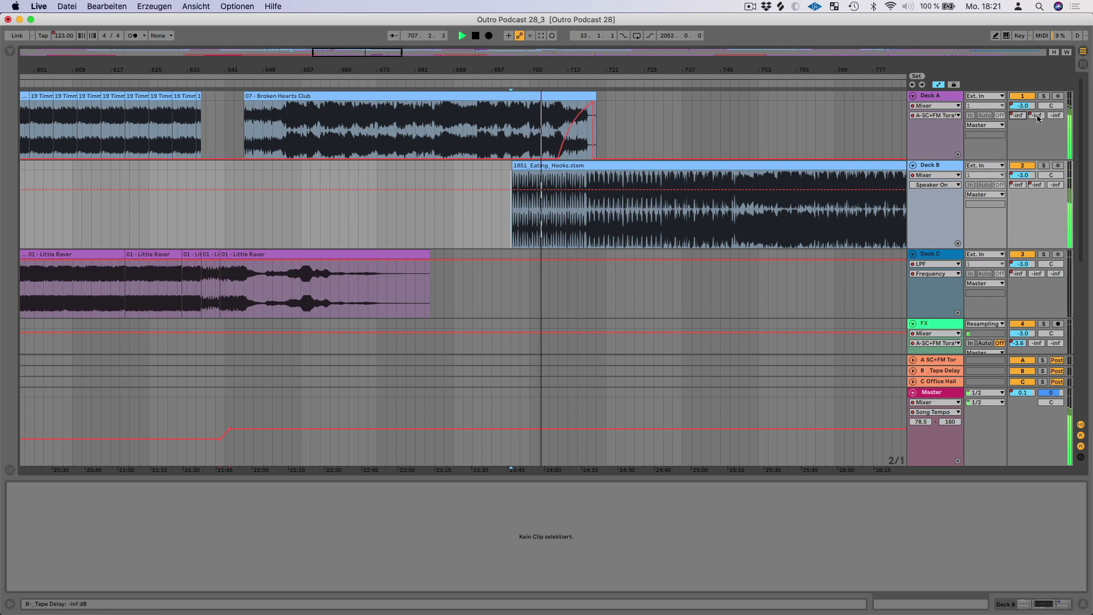
drag(1018, 115, 1018, 113)
click(530, 35)
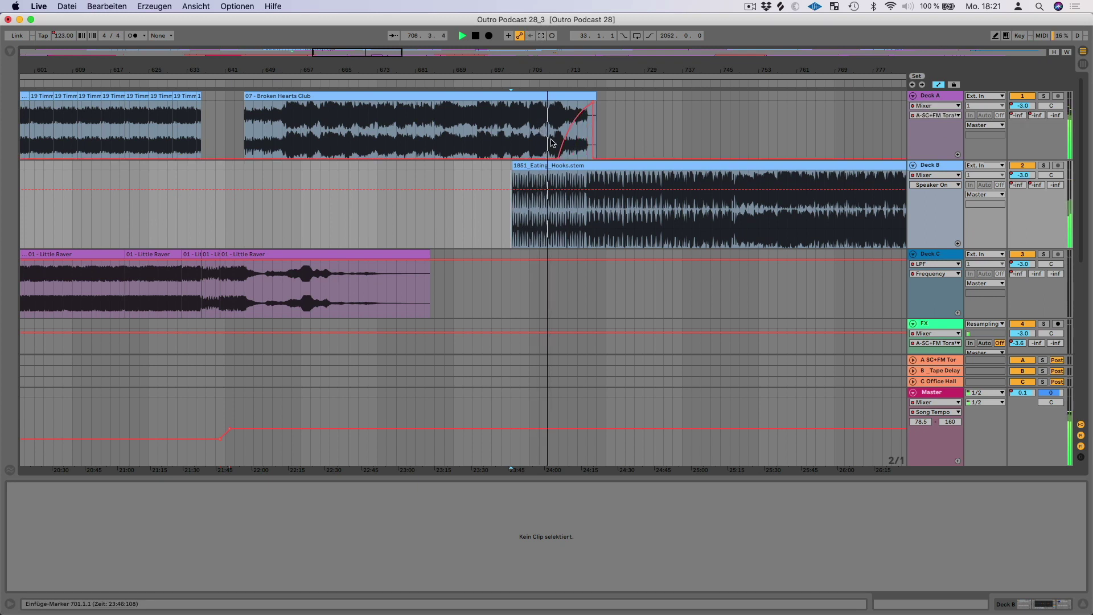
click(1044, 97)
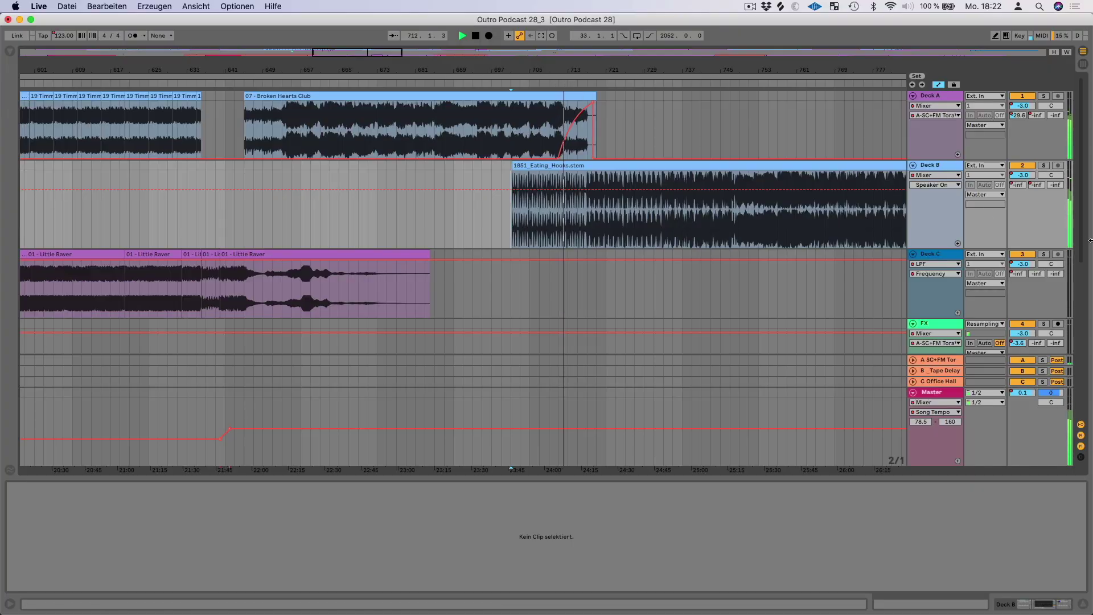
scroll(839, 261, down, 4)
scroll(839, 261, down, 2)
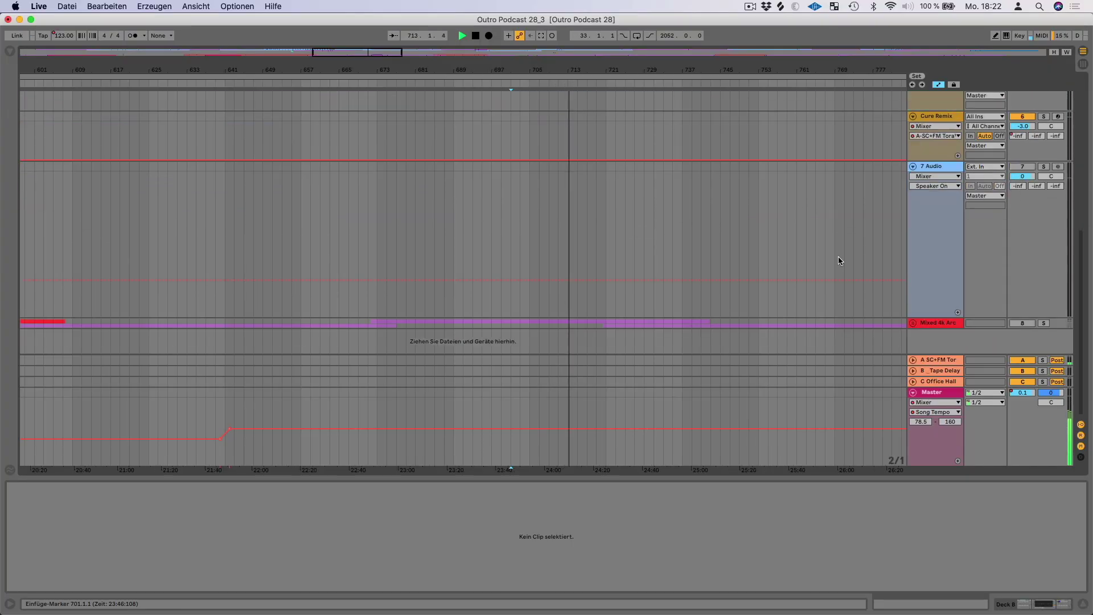
scroll(839, 262, up, 6)
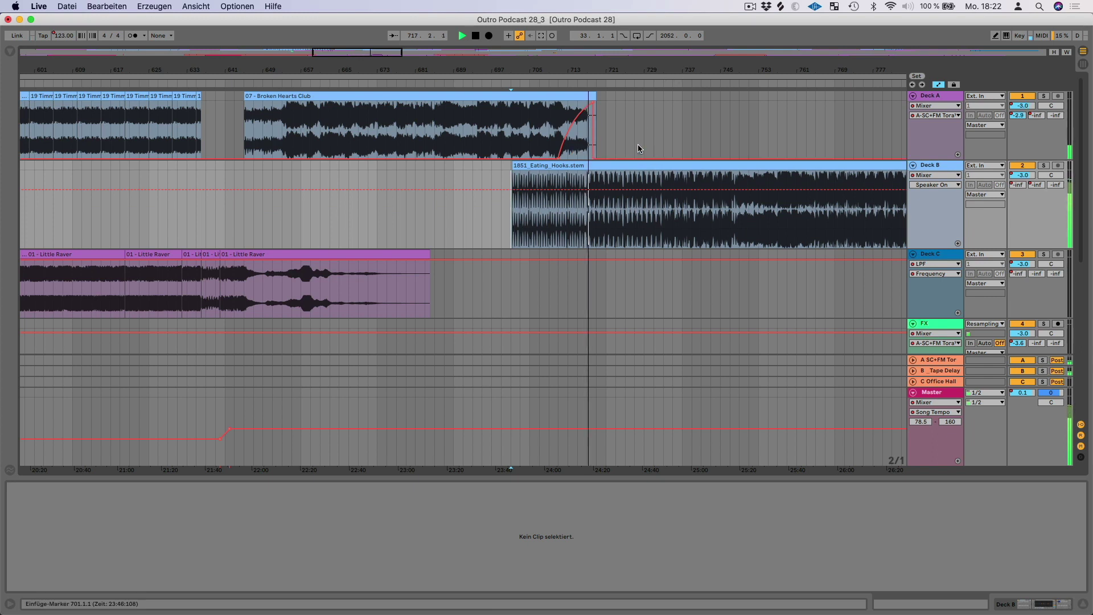
Step: Stop playback and examine the Master Song Tempo breakpoints from 1851_Eating_Hooks to the Fantastic Twins entry on Deck C
drag(636, 67, 418, 67)
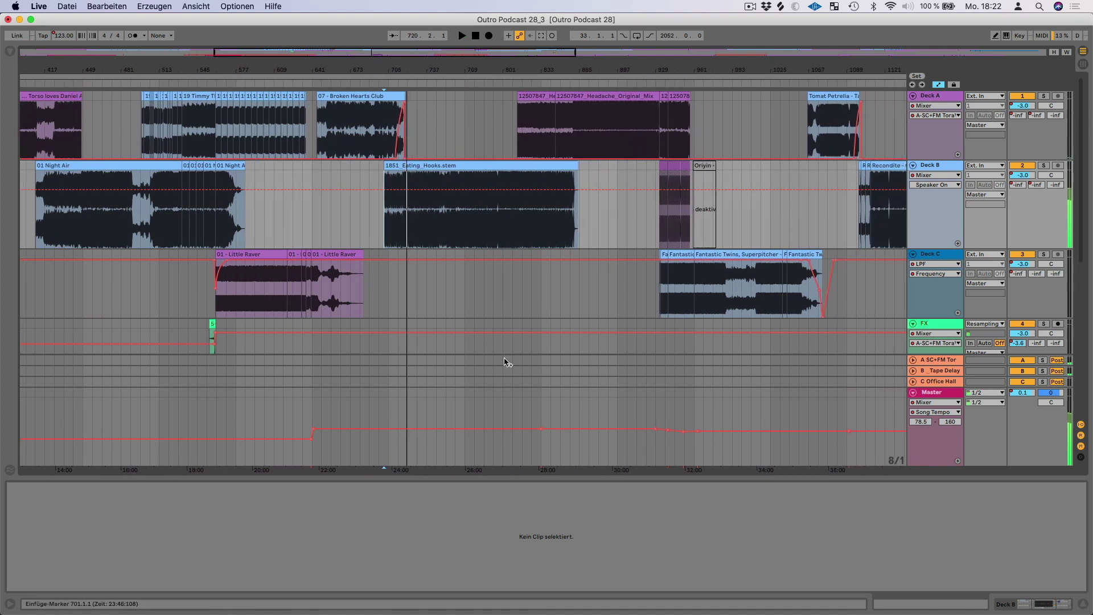
mouse_move(485, 432)
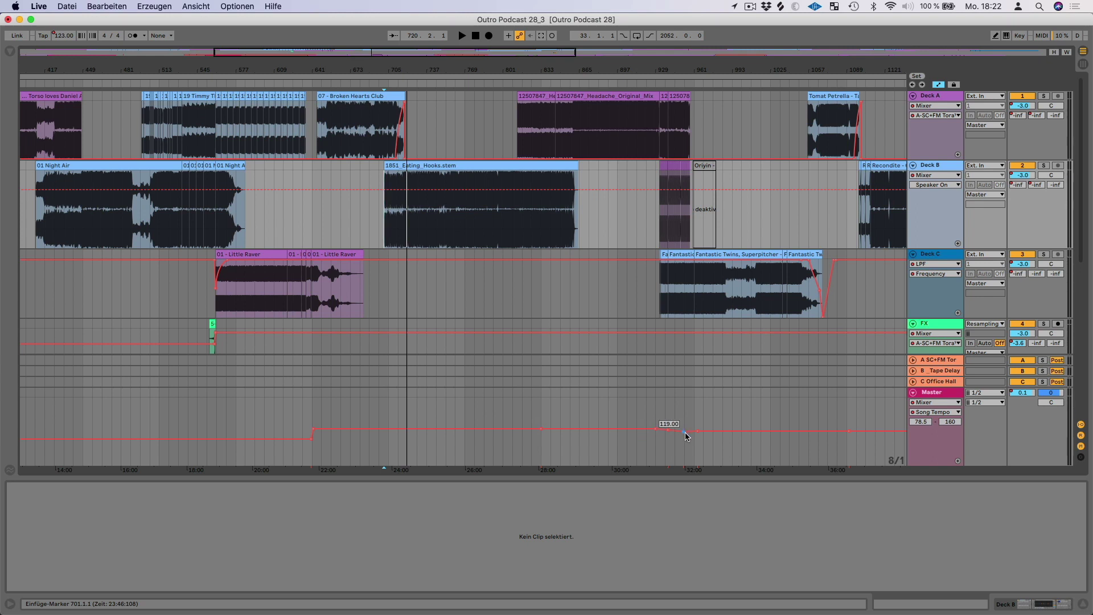
drag(637, 68, 539, 68)
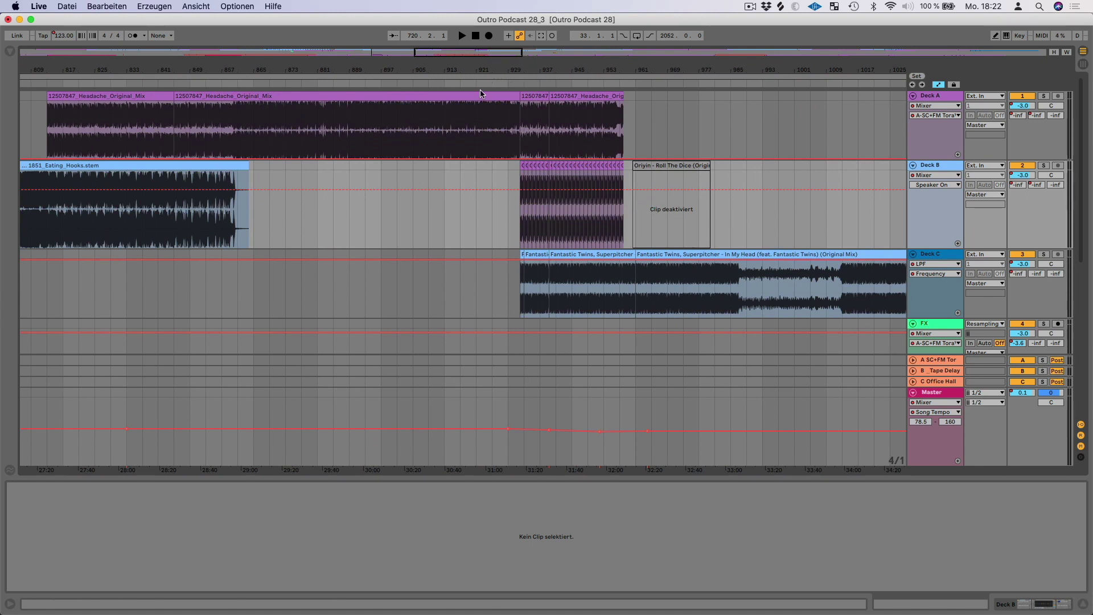
drag(457, 72, 458, 72)
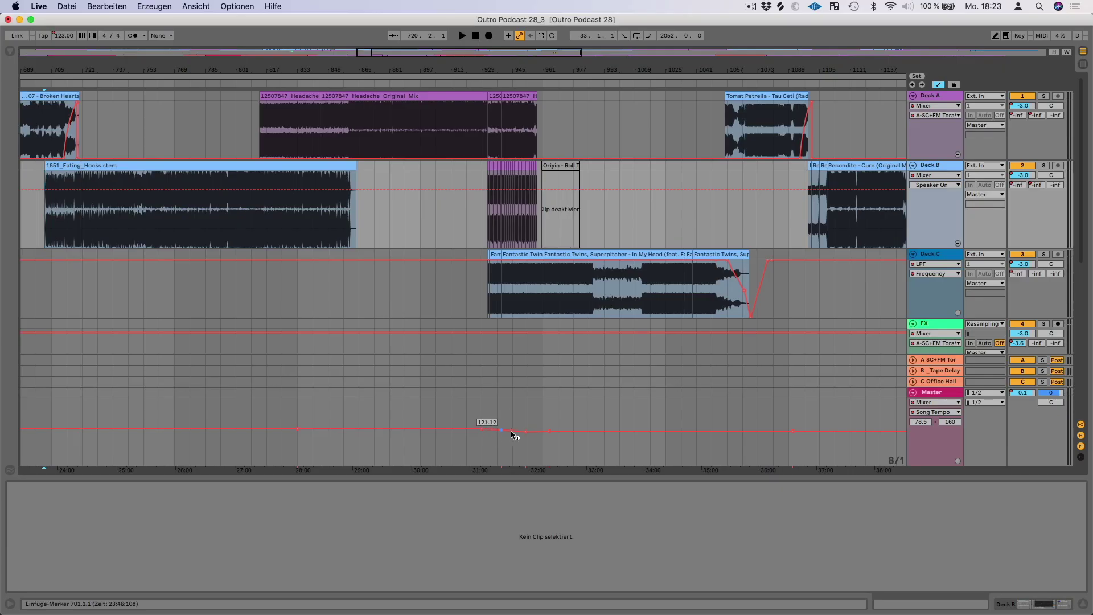
Step: Play the transition from Headache on Deck A through the Roll The Dice slices into Fantastic Twins, and stop playback
click(463, 85)
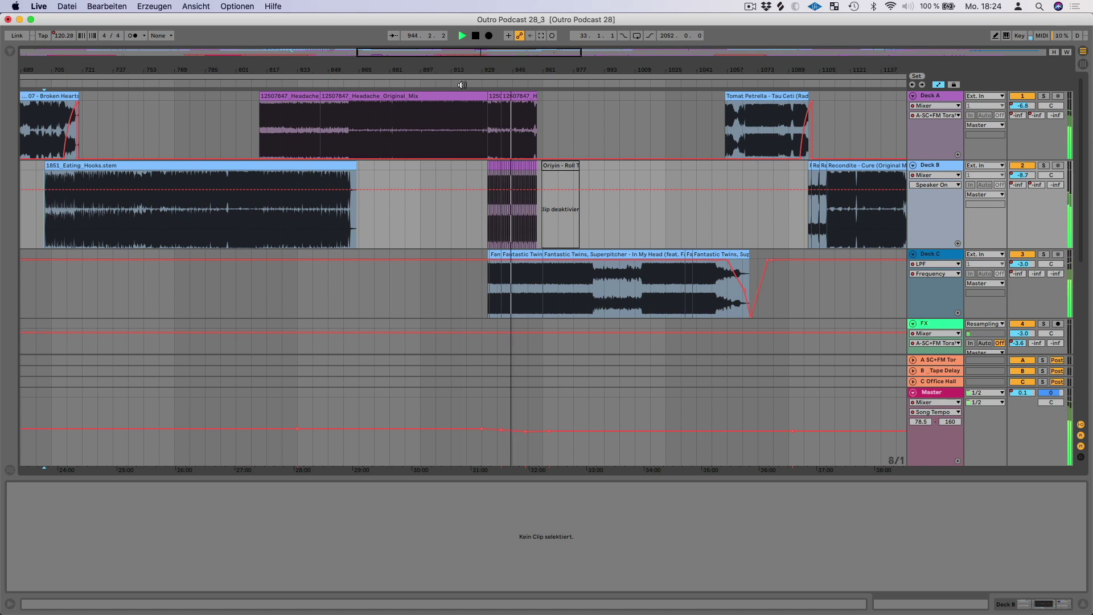
drag(517, 69, 517, 69)
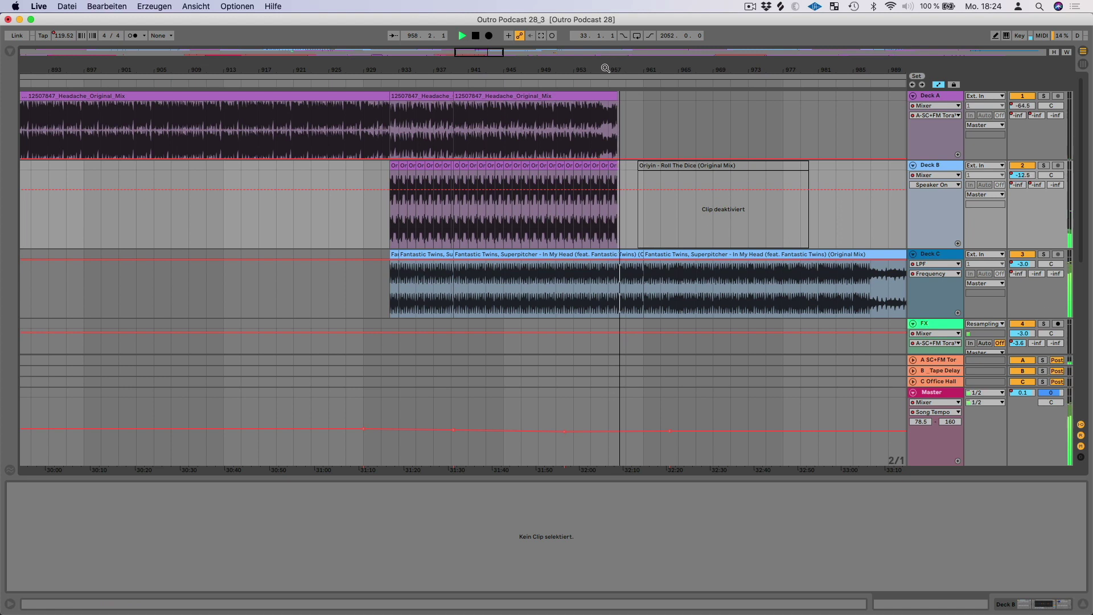
drag(605, 68, 605, 57)
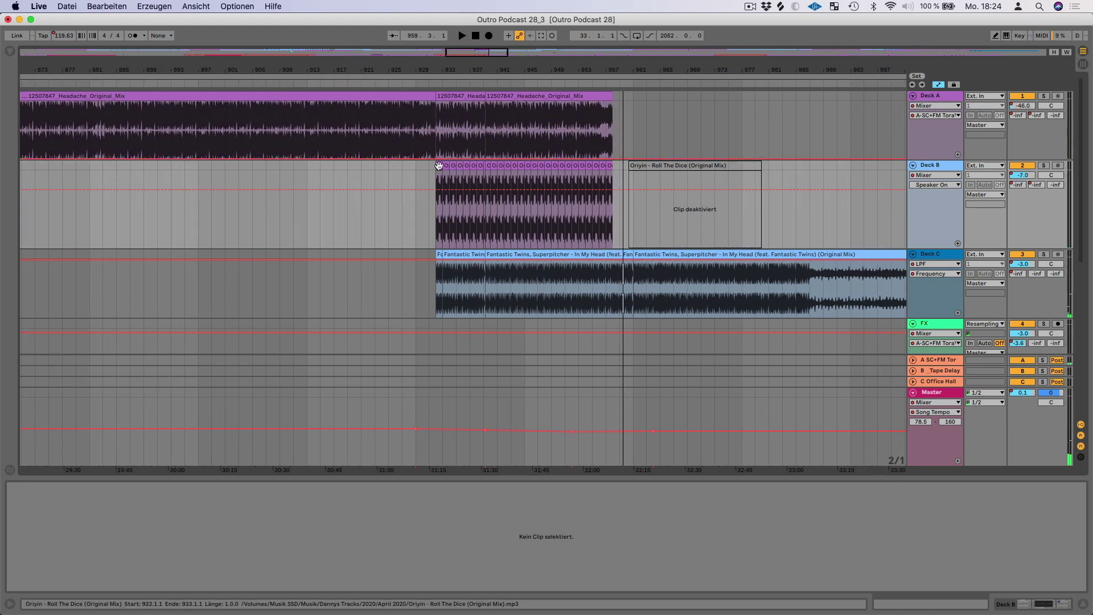
Step: Activate the deactivated Roll The Dice clip on Deck B, solo the deck and play from the clip's start
click(438, 165)
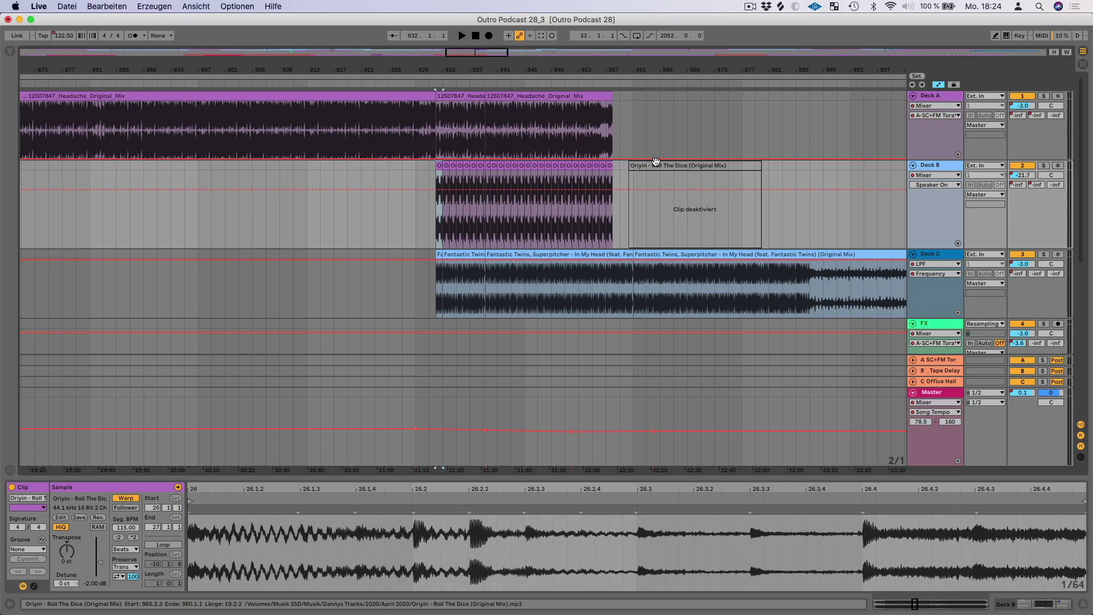
click(657, 166)
key(0)
click(1045, 166)
key(space)
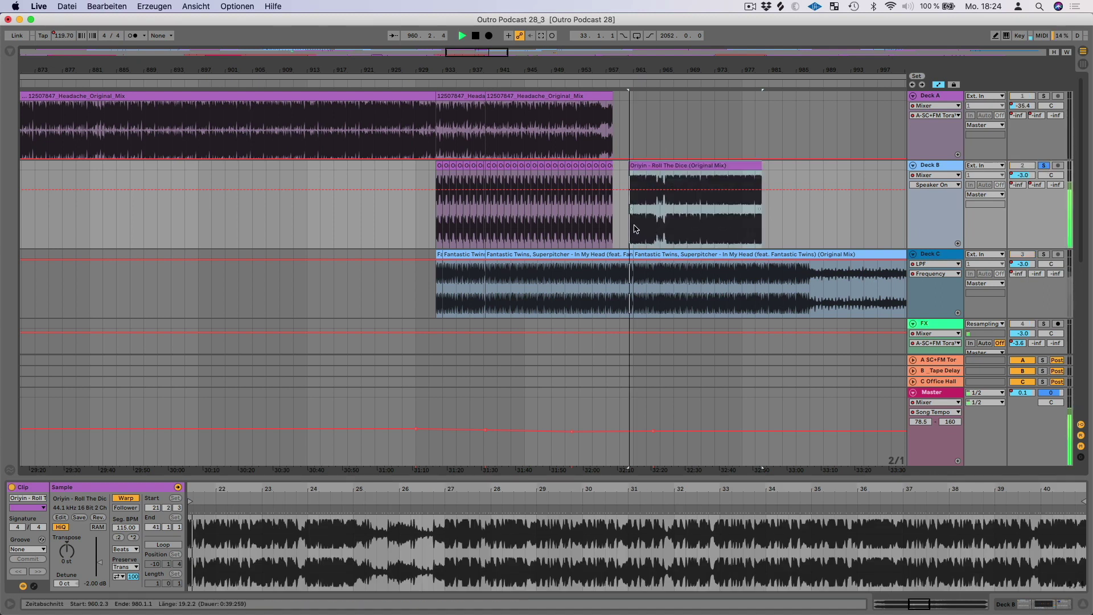
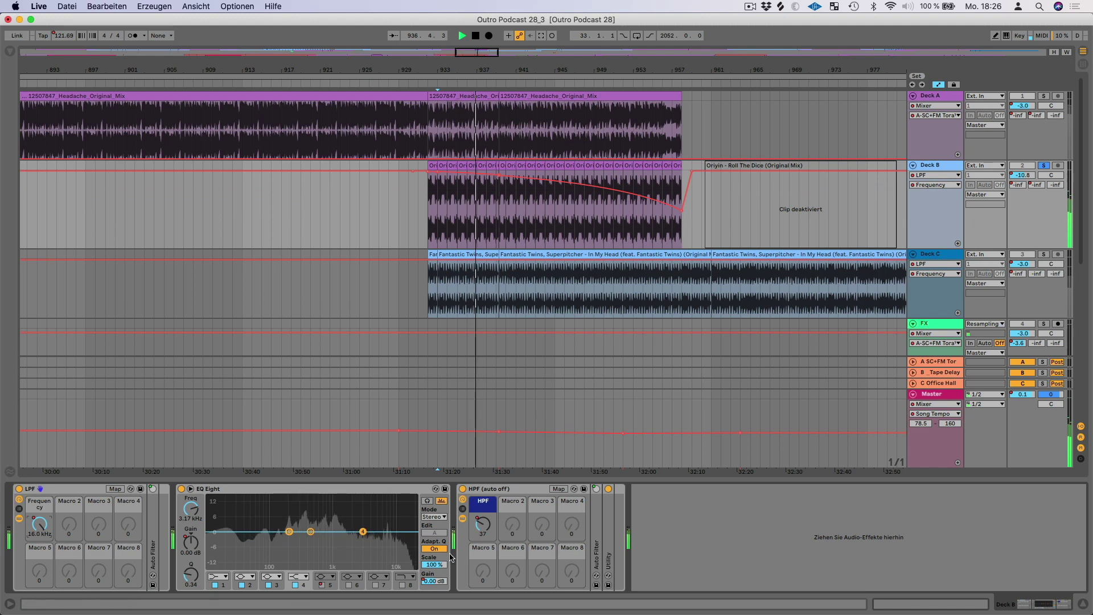
Step: Give Deck B's LPF Frequency automation its own lane and show the HPF and Track Volume automation over the Roll The Dice slices
click(958, 243)
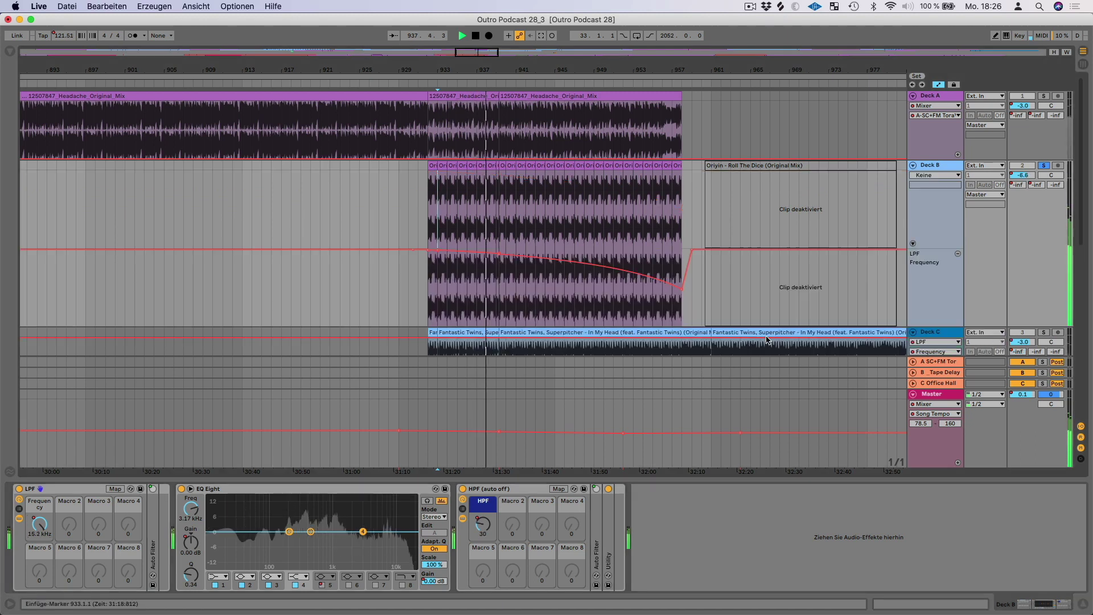
click(483, 523)
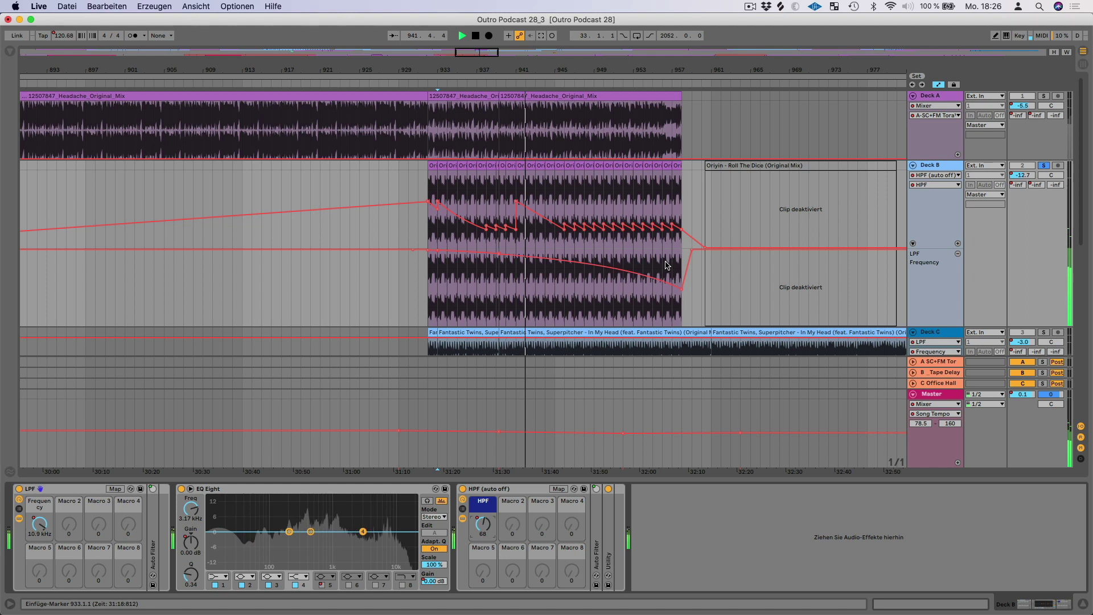
click(1023, 175)
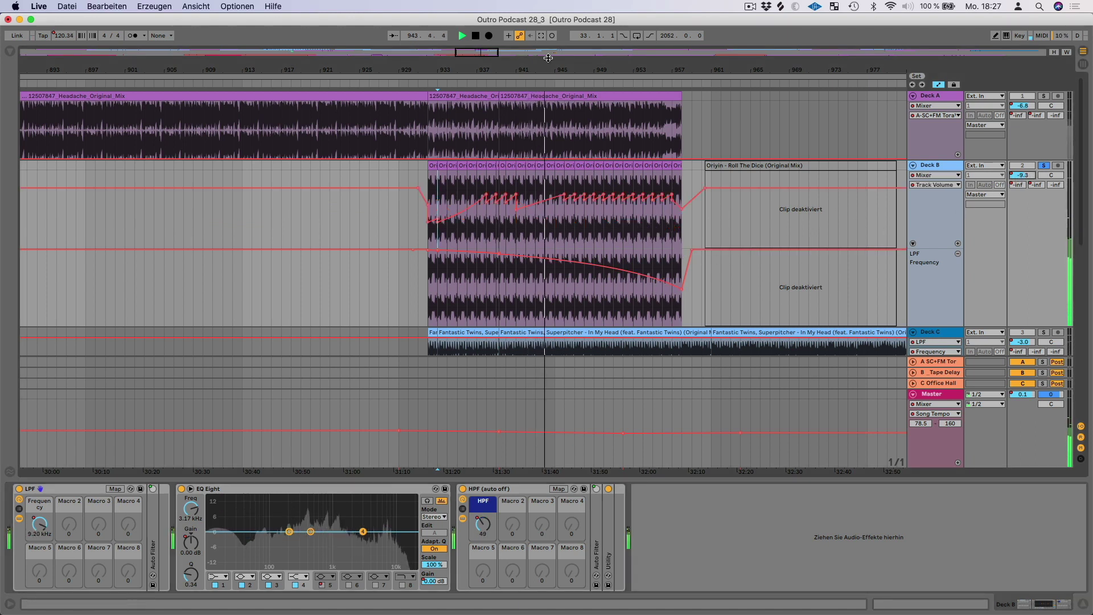
Step: Stop playback, turn off the solo on Deck B and collapse the Deck B track
key(minus)
scroll(579, 173, down, 1)
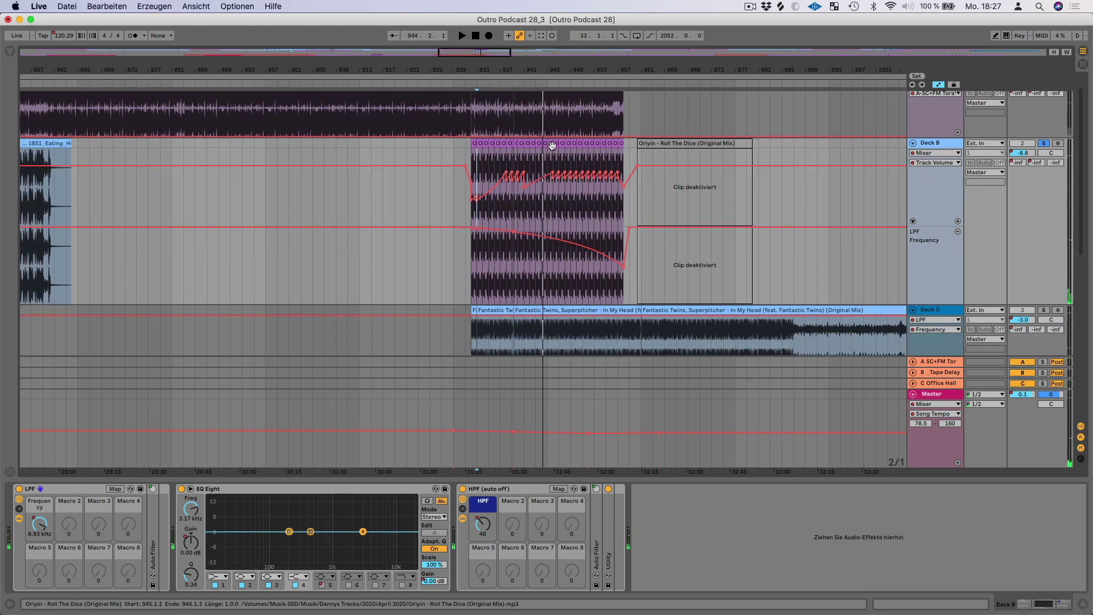
click(1043, 147)
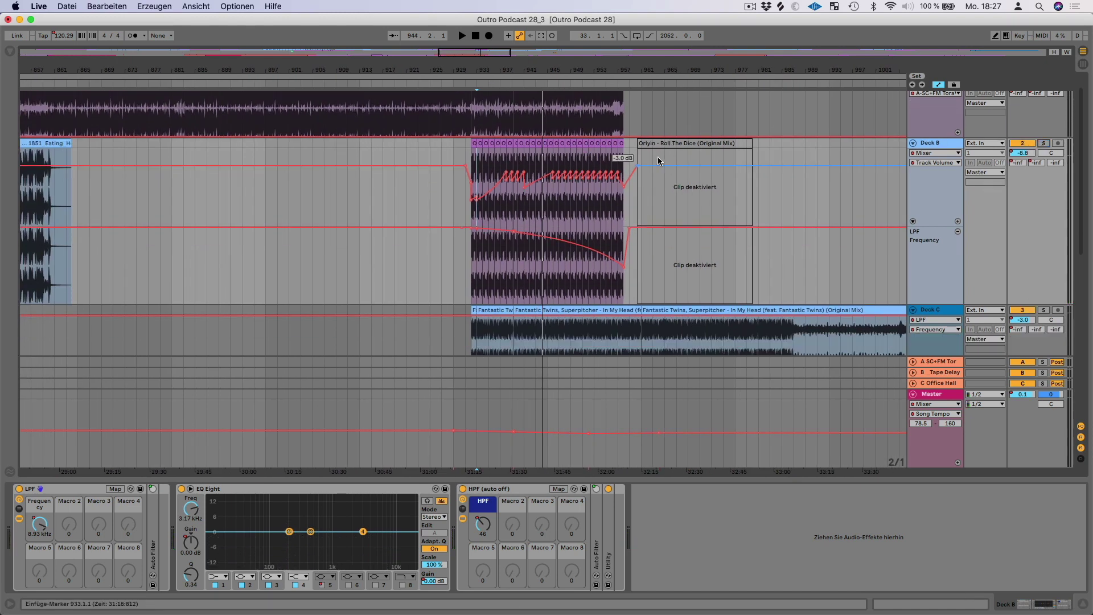
scroll(675, 222, up, 1)
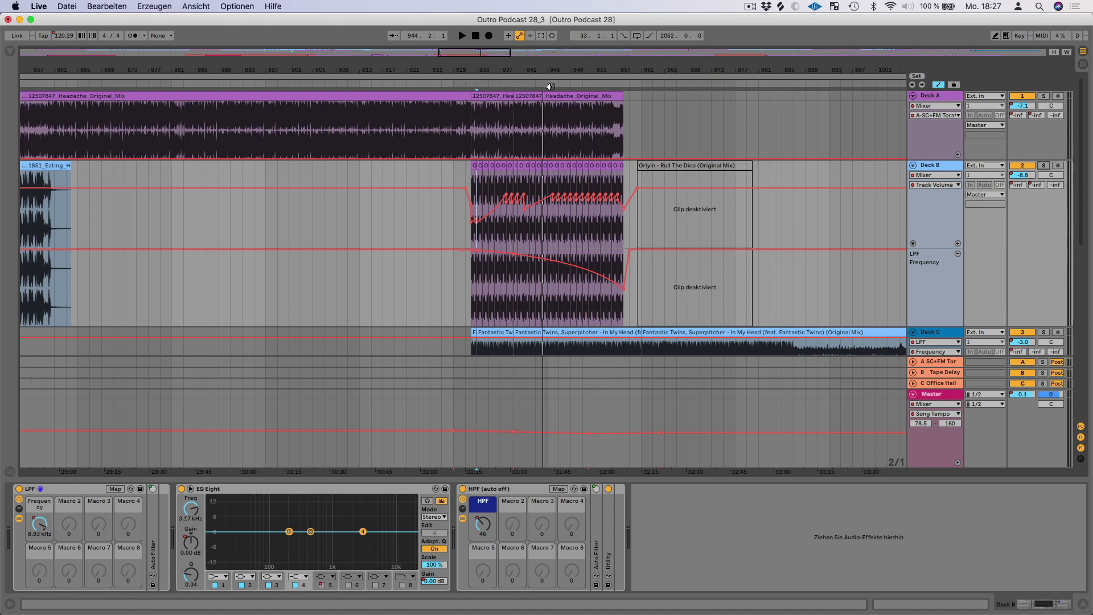
scroll(538, 73, down, 4)
scroll(599, 119, down, 1)
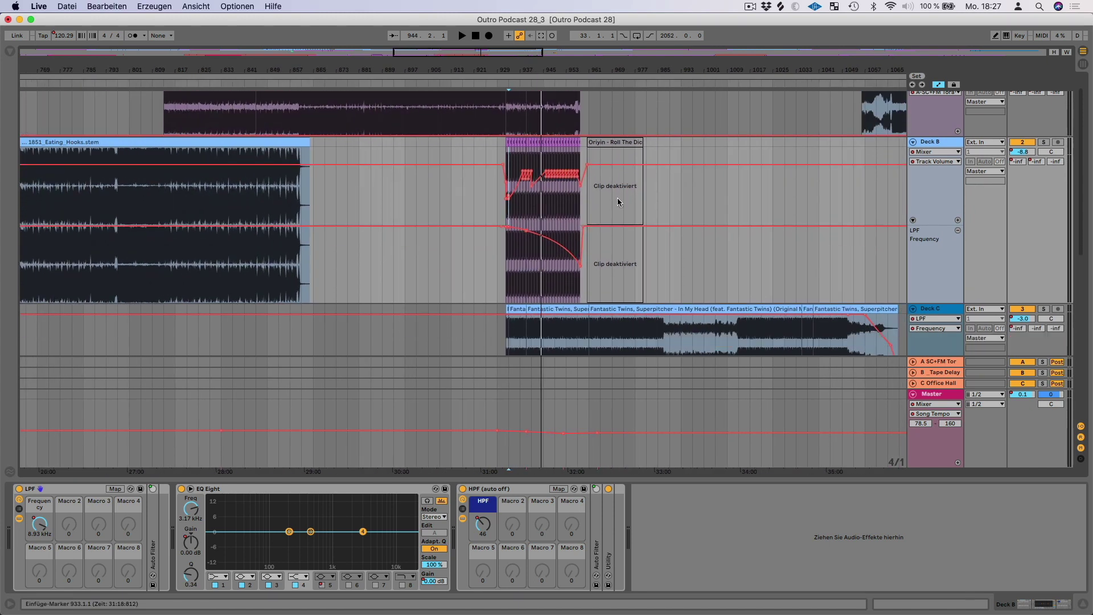
click(912, 142)
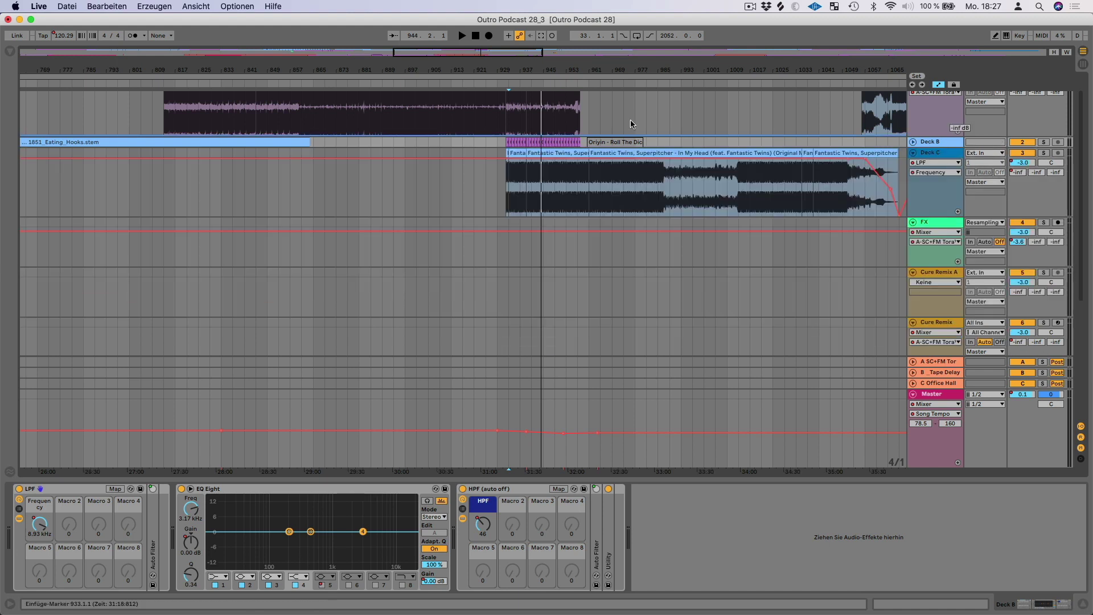
Step: Play the end of Headache over Fantastic Twins up to bar 960 and stop playback
click(567, 84)
scroll(598, 131, up, 4)
scroll(613, 141, up, 1)
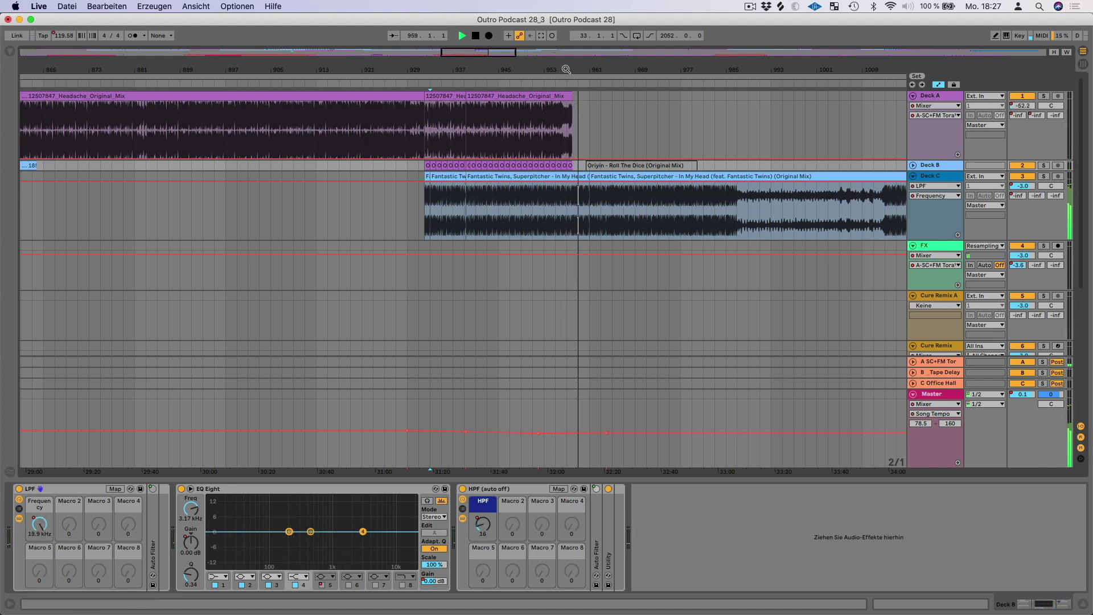
drag(567, 69, 566, 54)
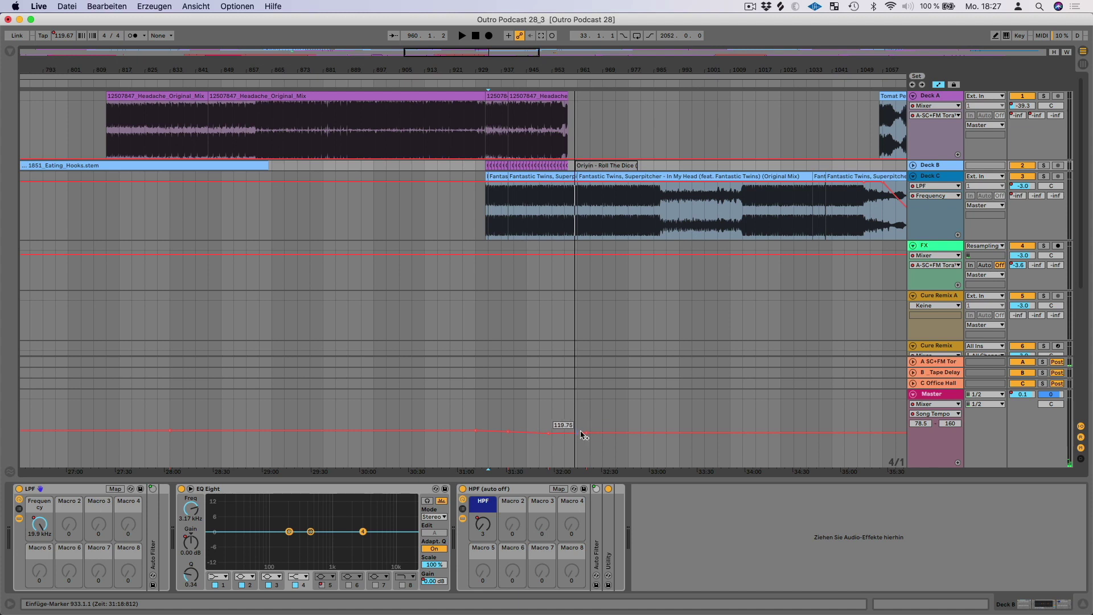
Step: Follow the Master Song Tempo line to its drop at The New Era and expand Deck B to inspect that clip
scroll(592, 424, right, 5)
scroll(543, 419, right, 10)
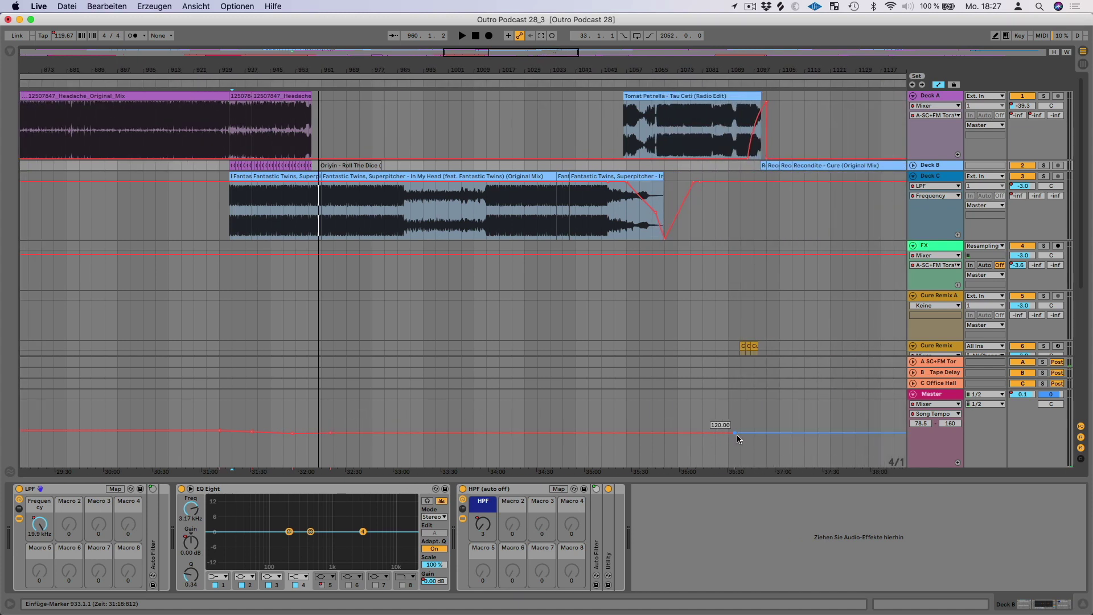
scroll(712, 433, right, 20)
scroll(728, 430, right, 15)
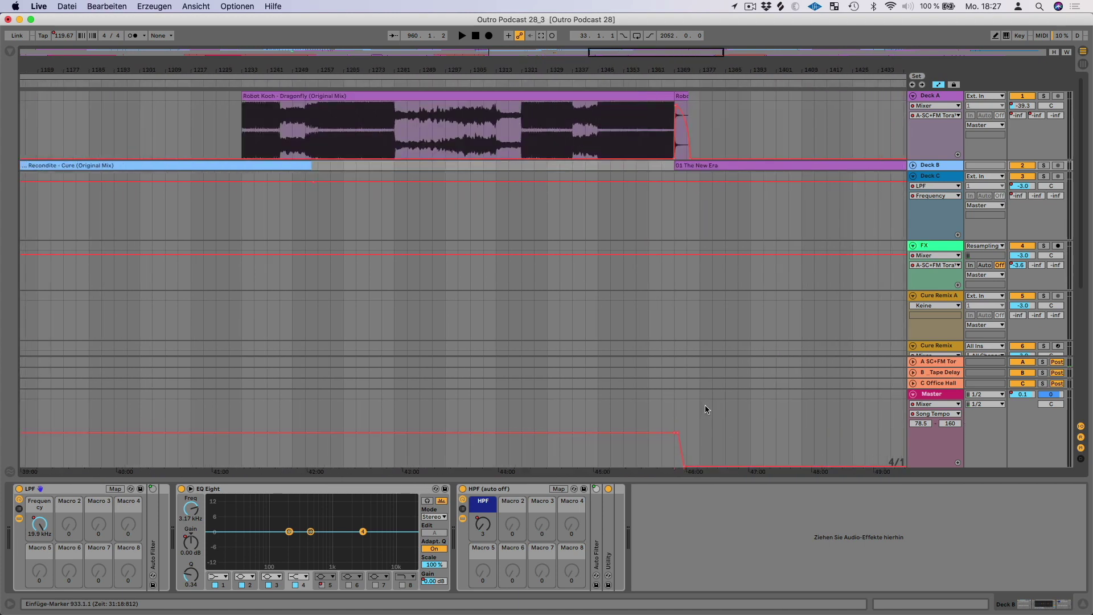
scroll(729, 207, down, 3)
scroll(760, 207, down, 1)
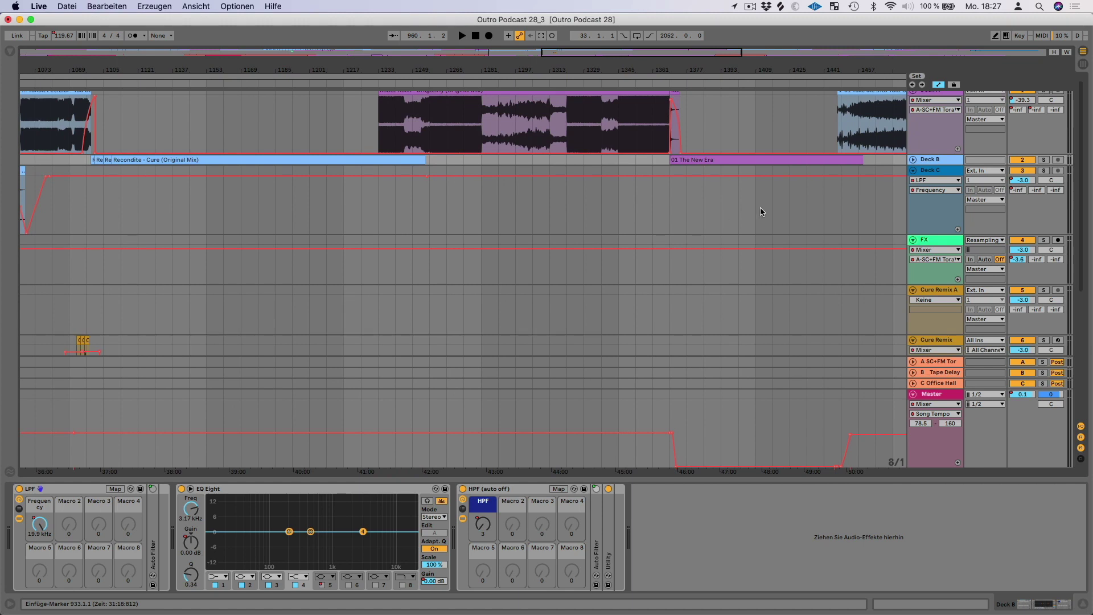
click(914, 159)
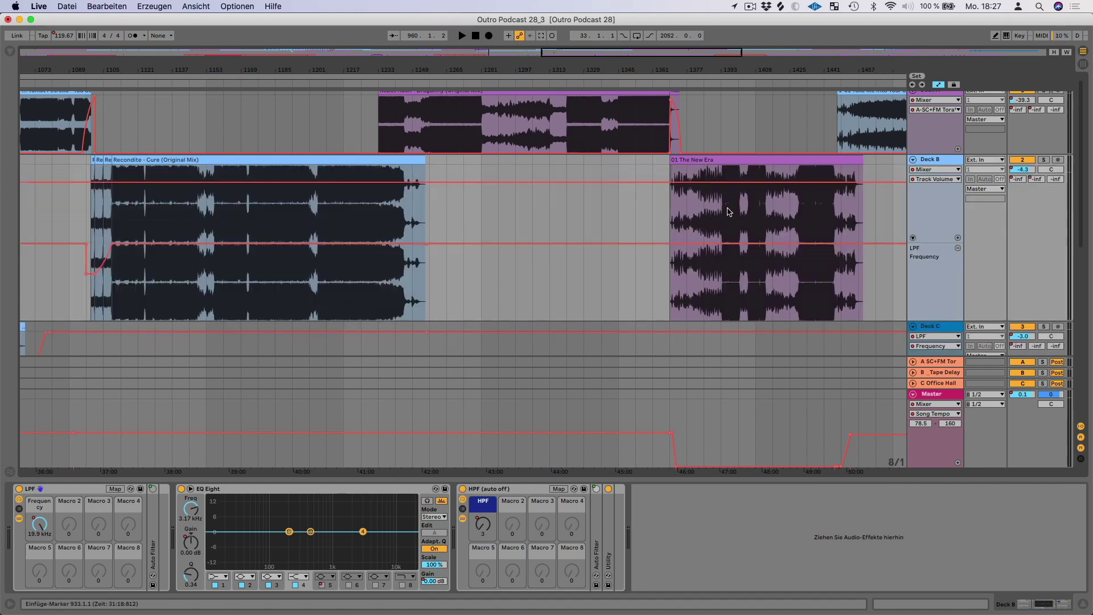
scroll(728, 212, up, 5)
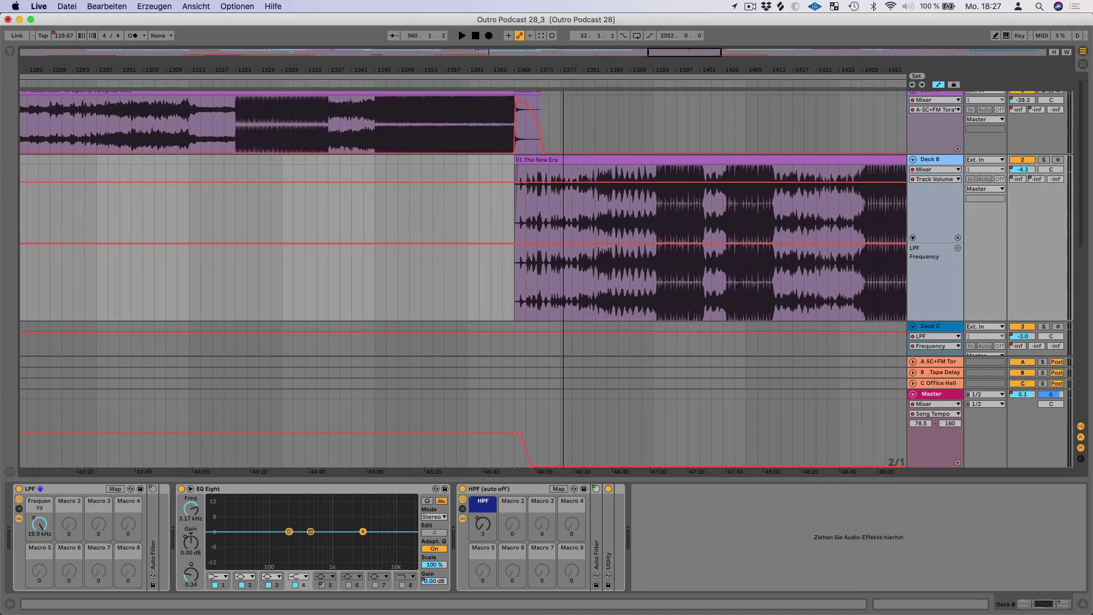
scroll(497, 136, down, 2)
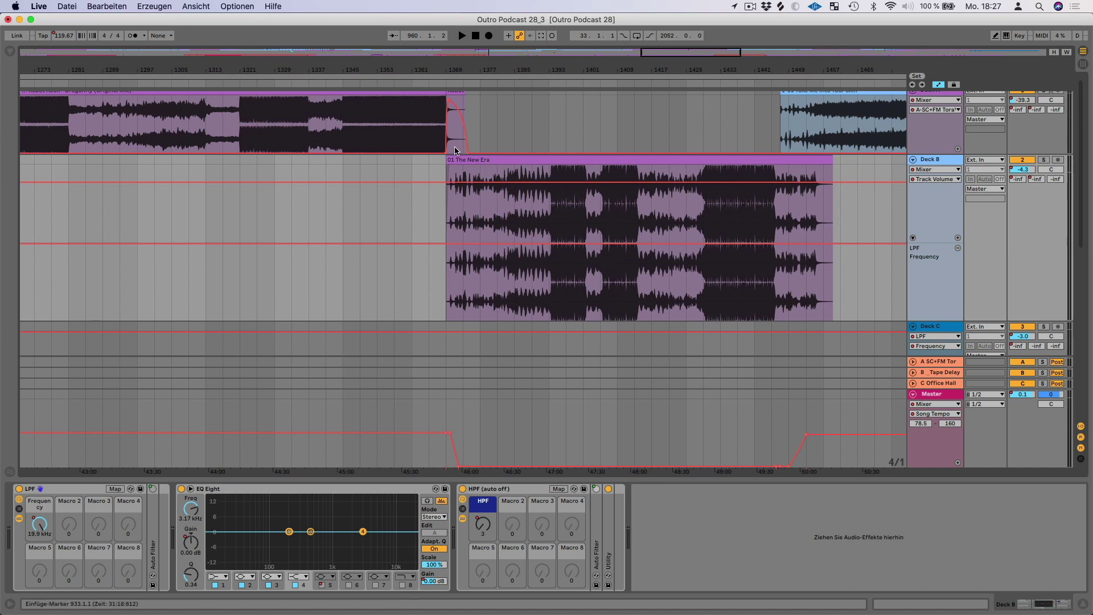
Step: Play the transition from Robot Koch - Dragonfly into The New Era across the tempo drop, stop, and inspect the Dragonfly tail
click(434, 85)
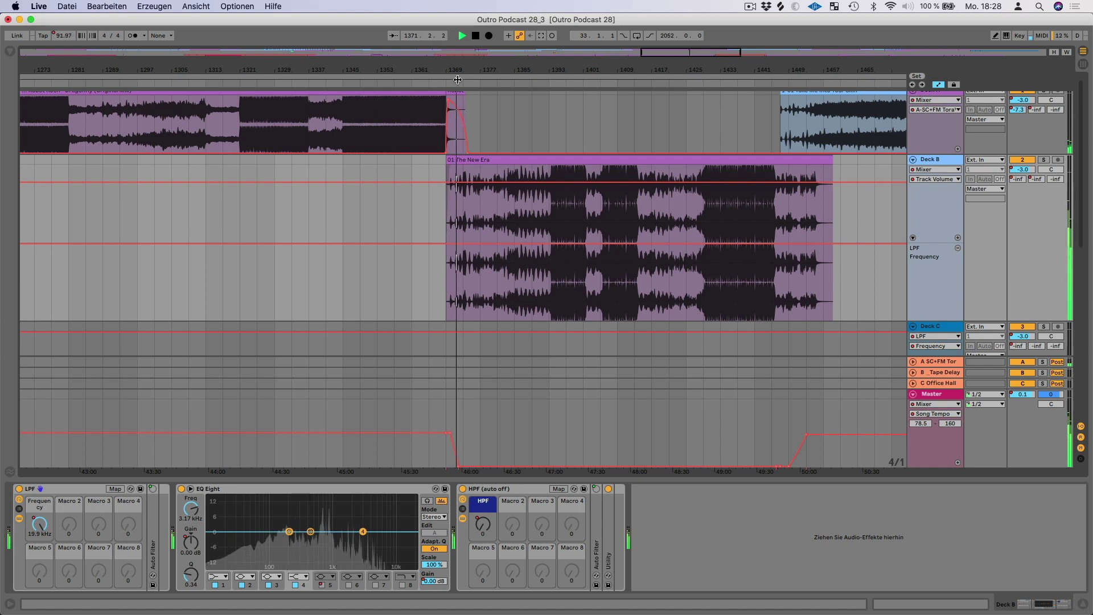
drag(448, 70, 480, 214)
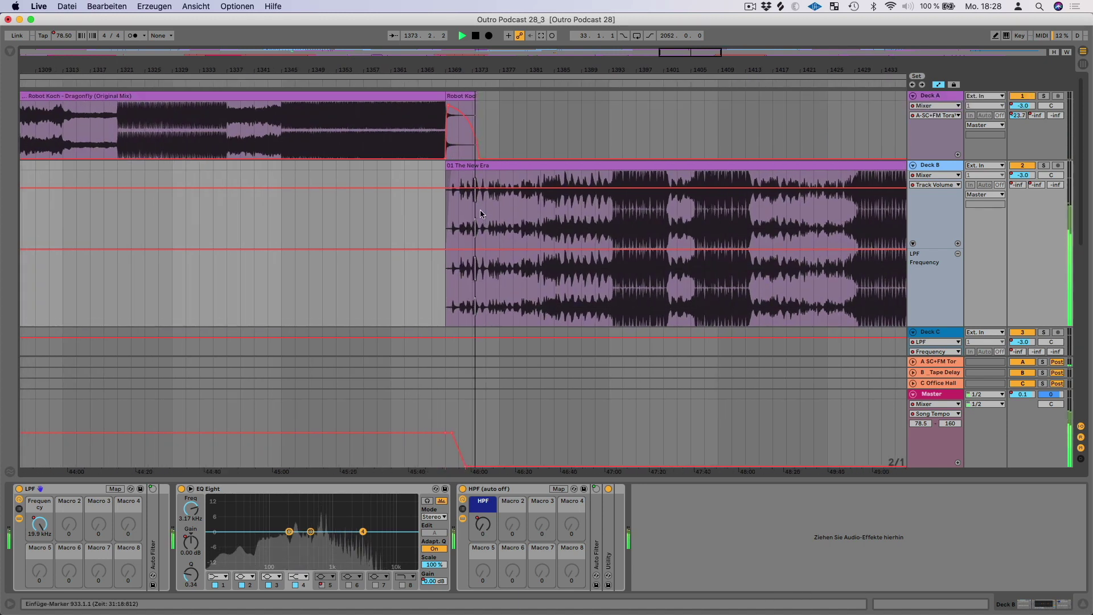
key(space)
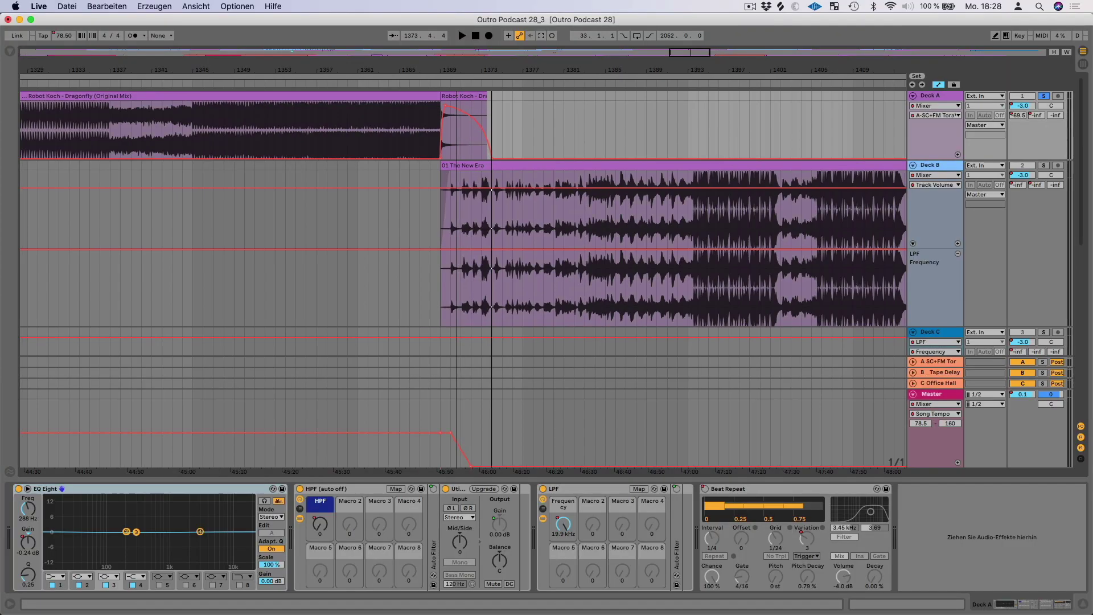
scroll(408, 151, up, 3)
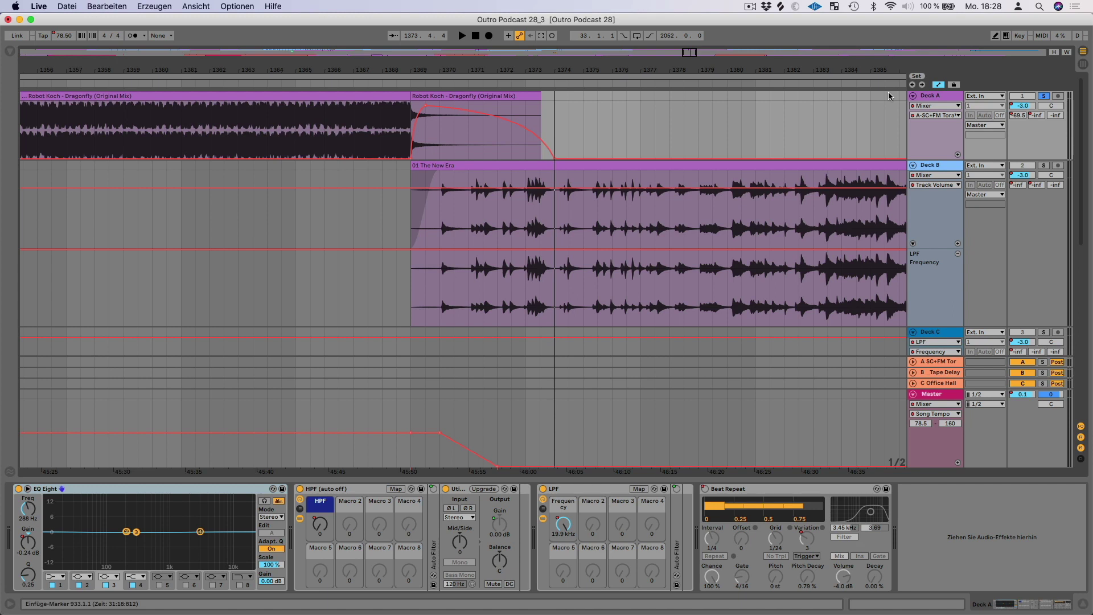
Step: Play the soloed end of the Dragonfly clip and its reverb tail on Deck A from about bar 1368, then stop
key(space)
click(393, 84)
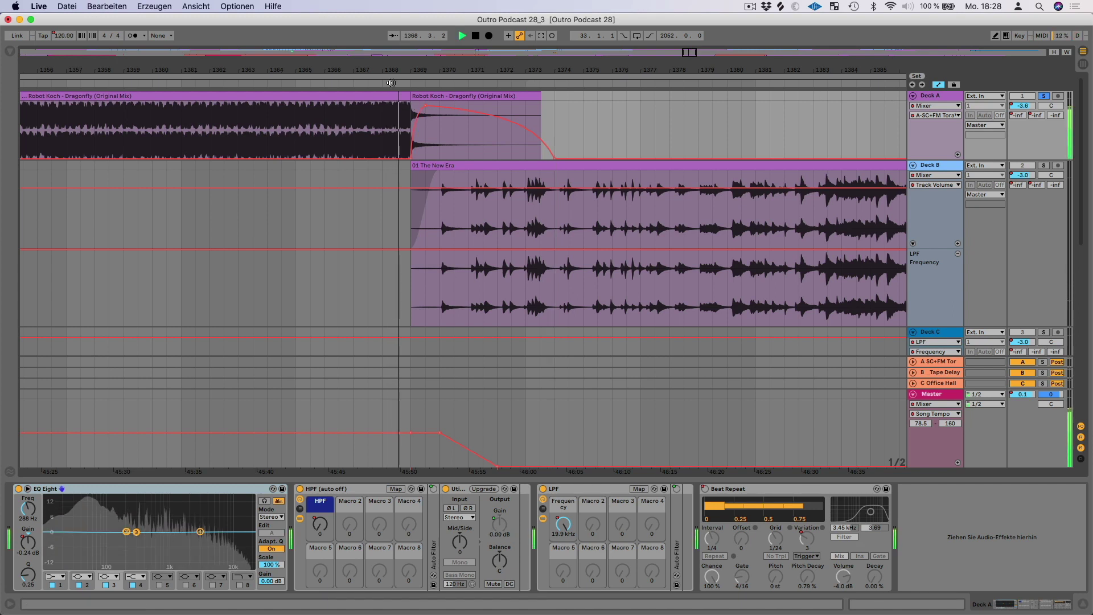
key(space)
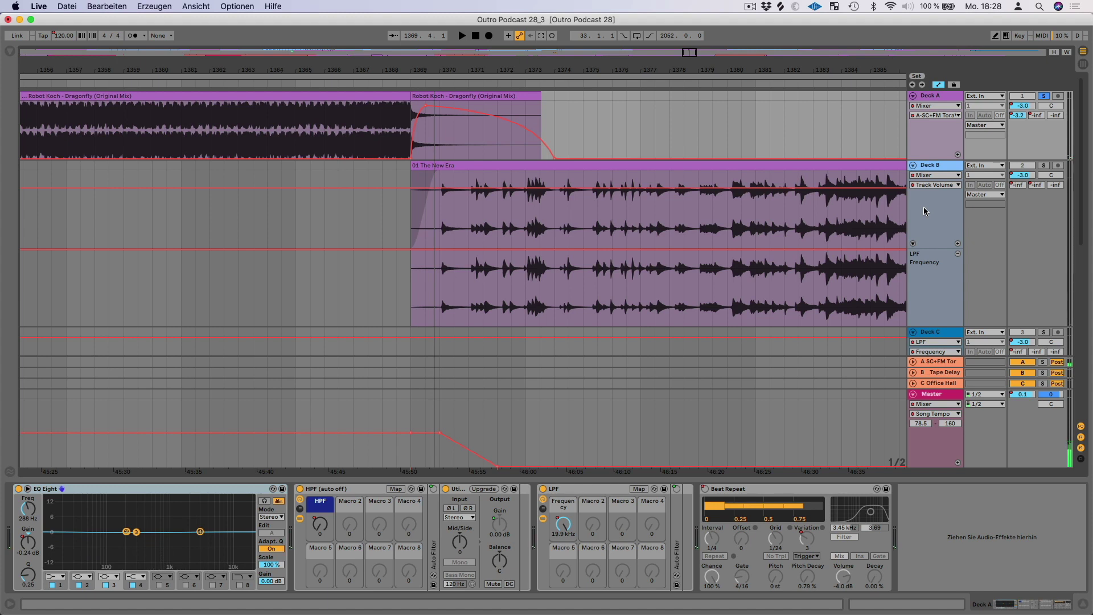
Step: Inspect the SC+FM Toraverb return's devices, opening the Toraverb plug-in window and folding LFOTool beside the Frequency Shifter chain
click(940, 363)
click(186, 491)
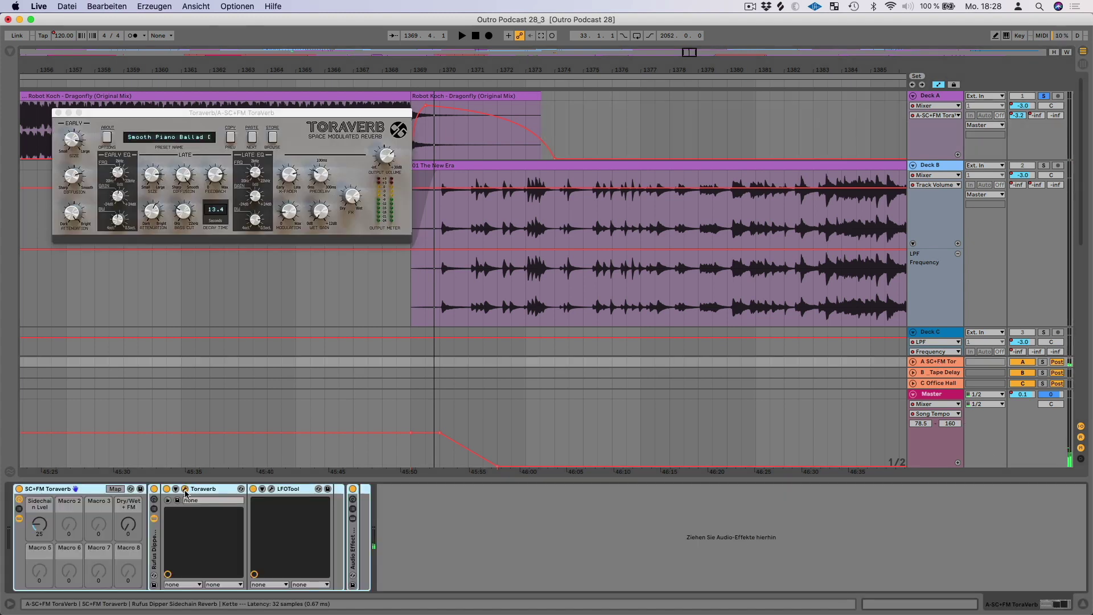
drag(164, 116, 294, 77)
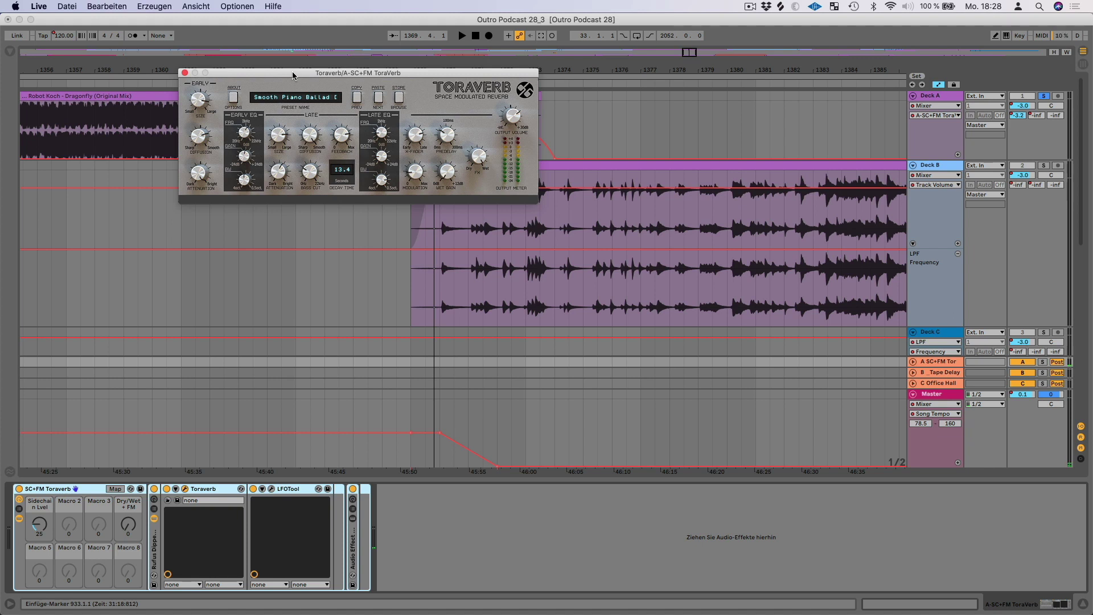
drag(332, 73, 262, 187)
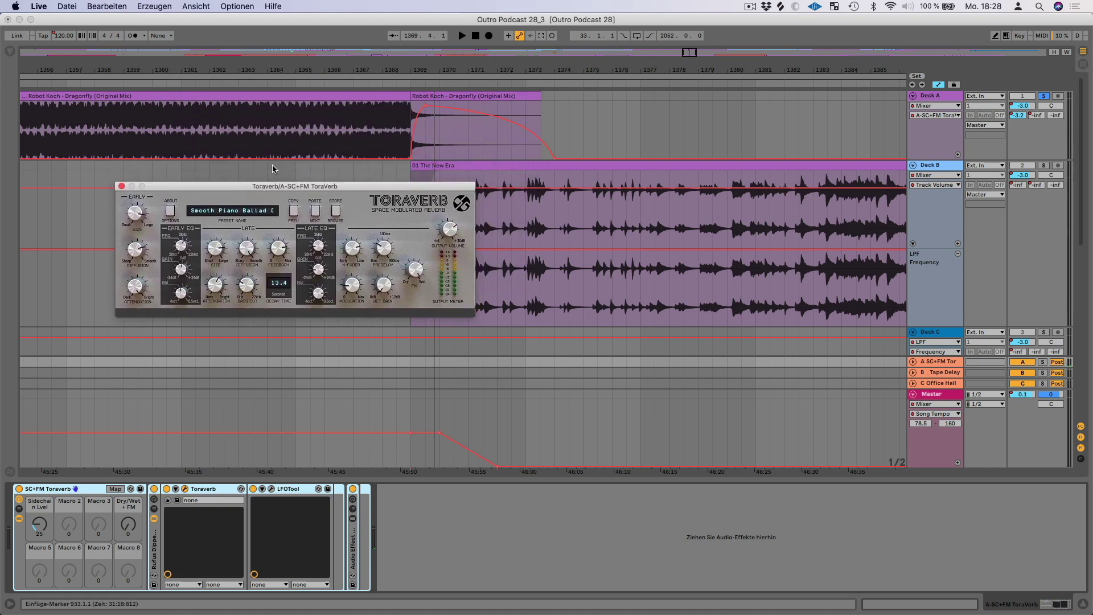
drag(268, 189, 277, 177)
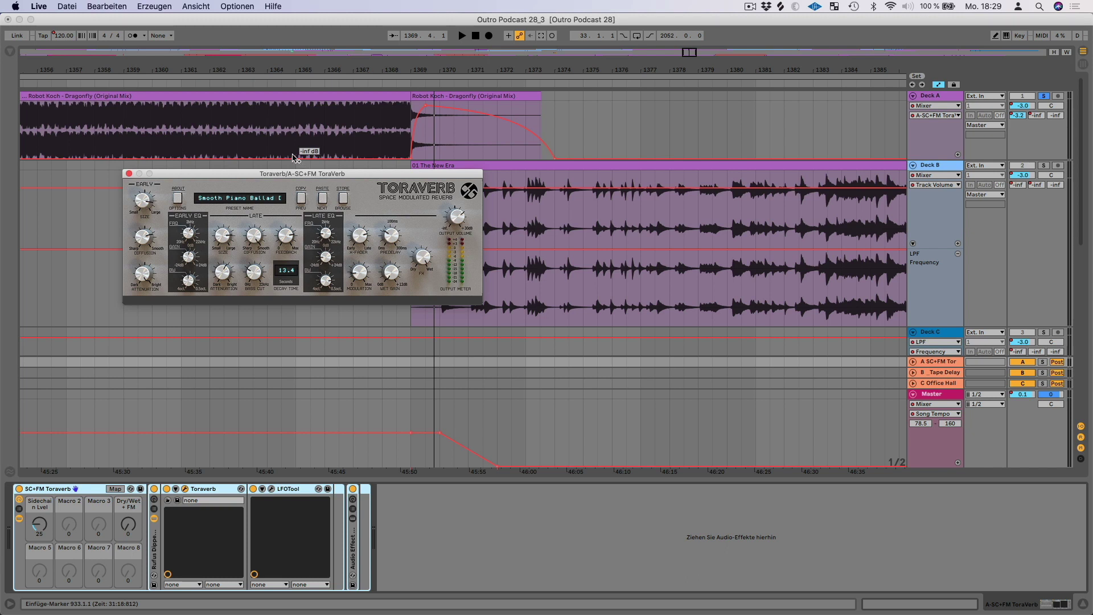
click(295, 516)
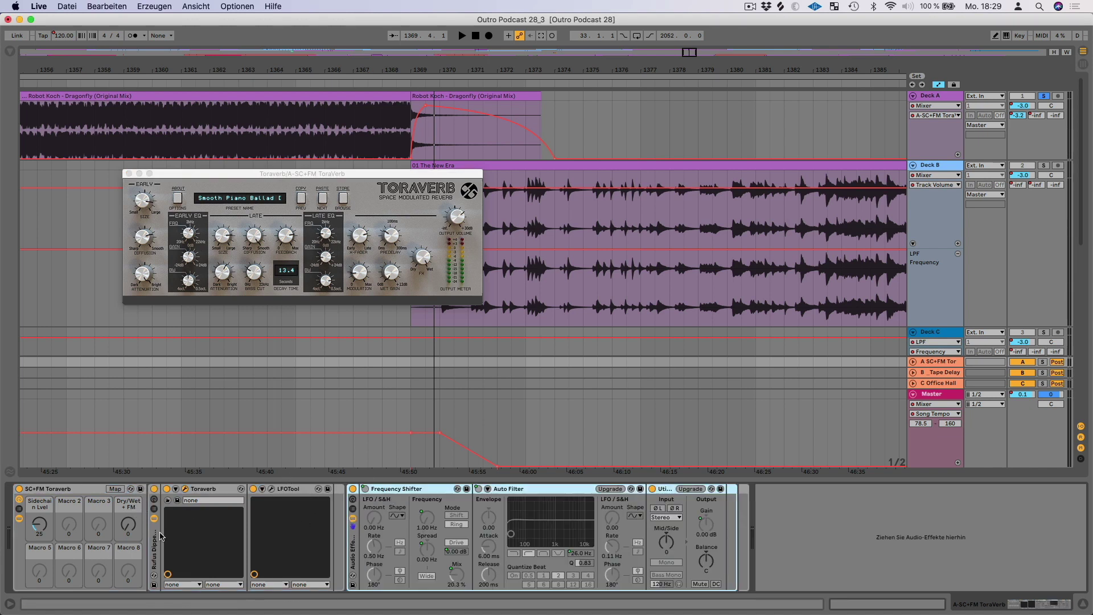
double_click(288, 489)
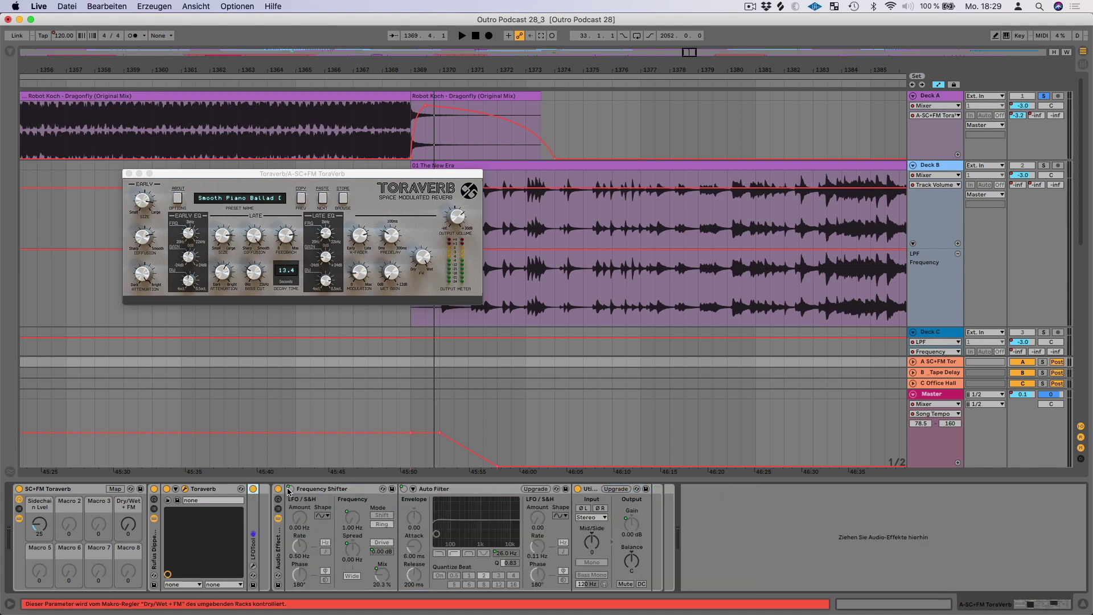
Step: Audition the Dragonfly tail with the sidechain level macro at 127, undo that macro change and close the Toraverb window
click(404, 85)
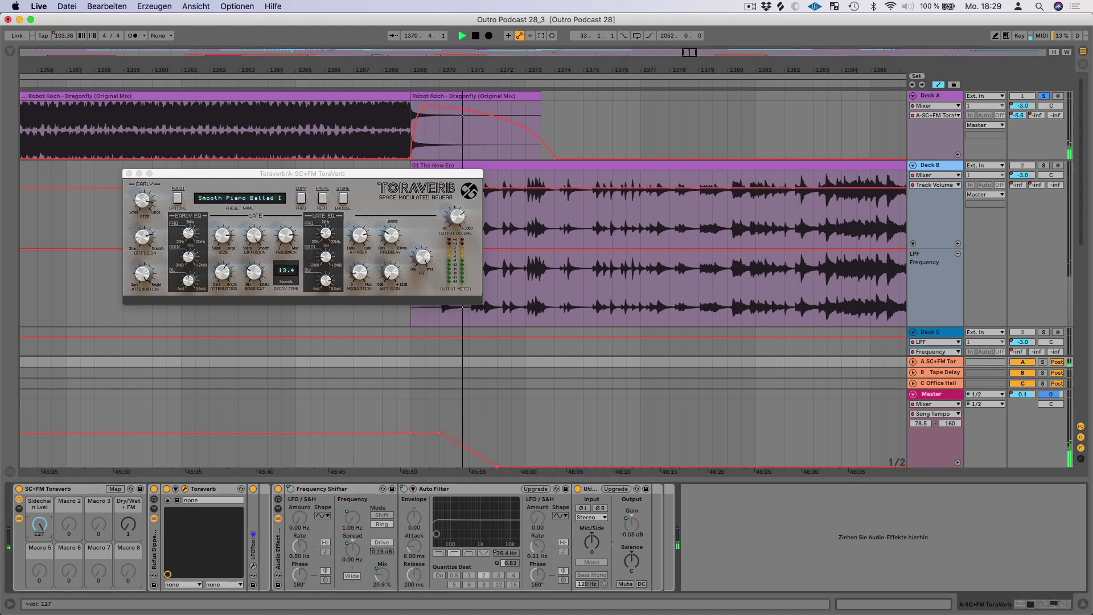
key(super+z)
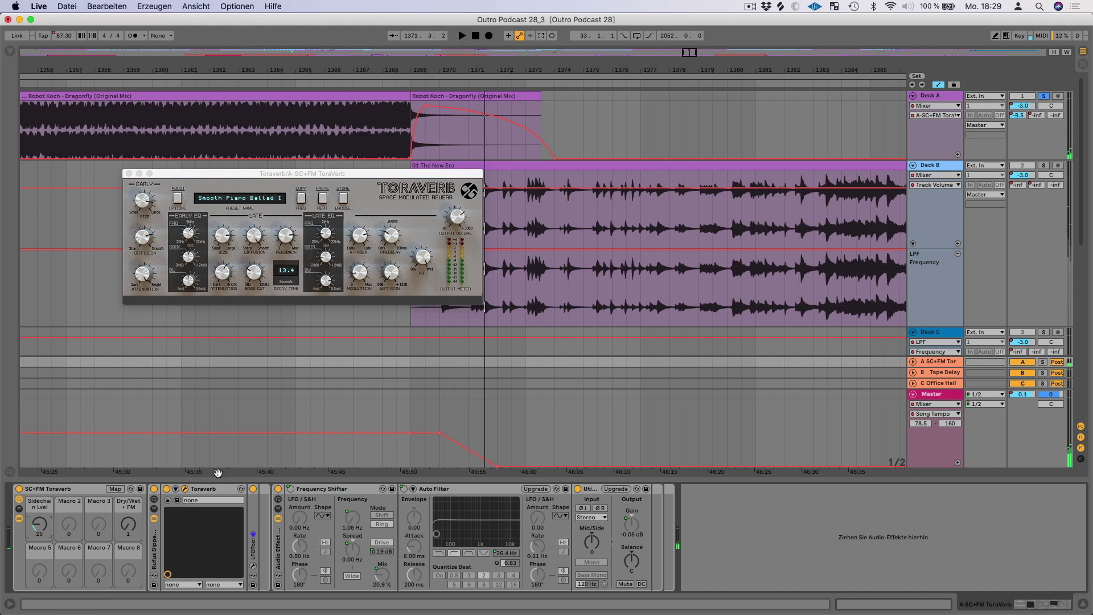
click(129, 174)
Step: Listen to several points in The New Era up to its end, following the song tempo line towards Take Me Into Your Skin
drag(455, 75, 455, 69)
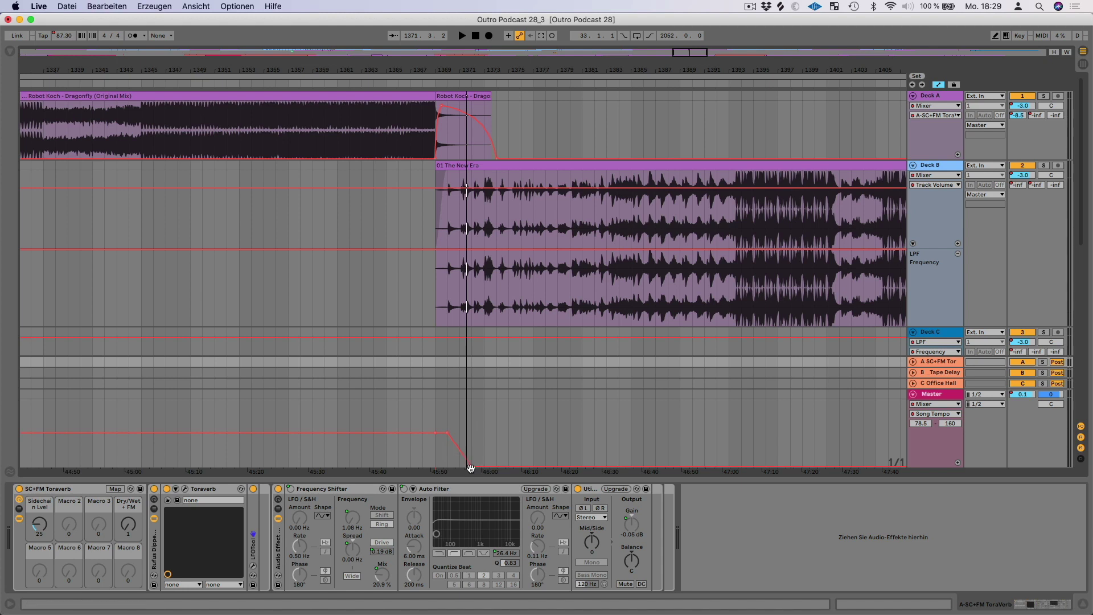
key(minus)
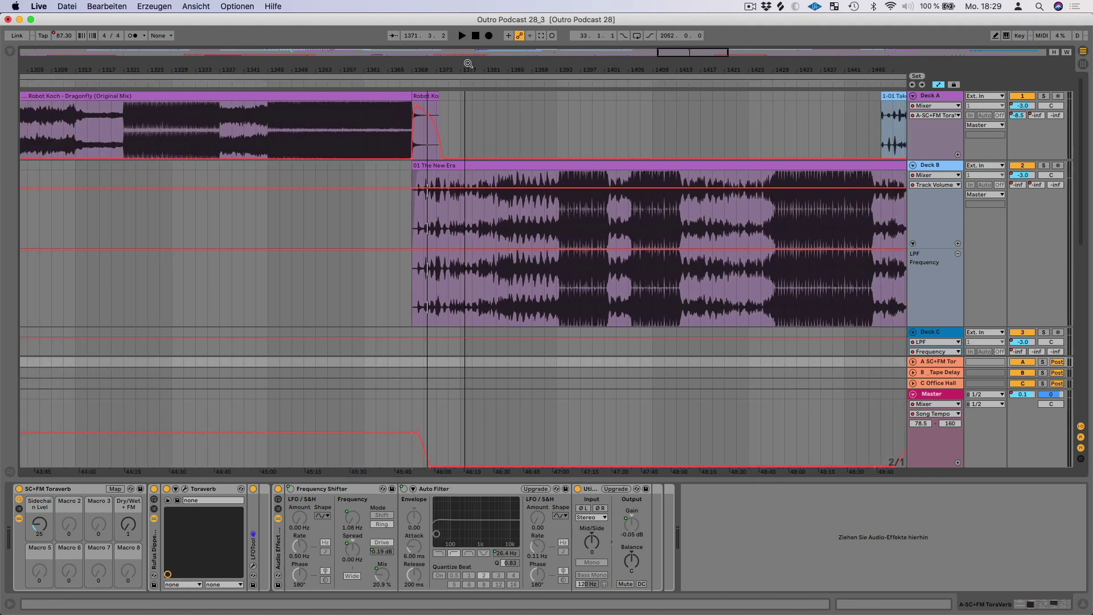
click(681, 82)
click(771, 85)
drag(797, 72, 450, 72)
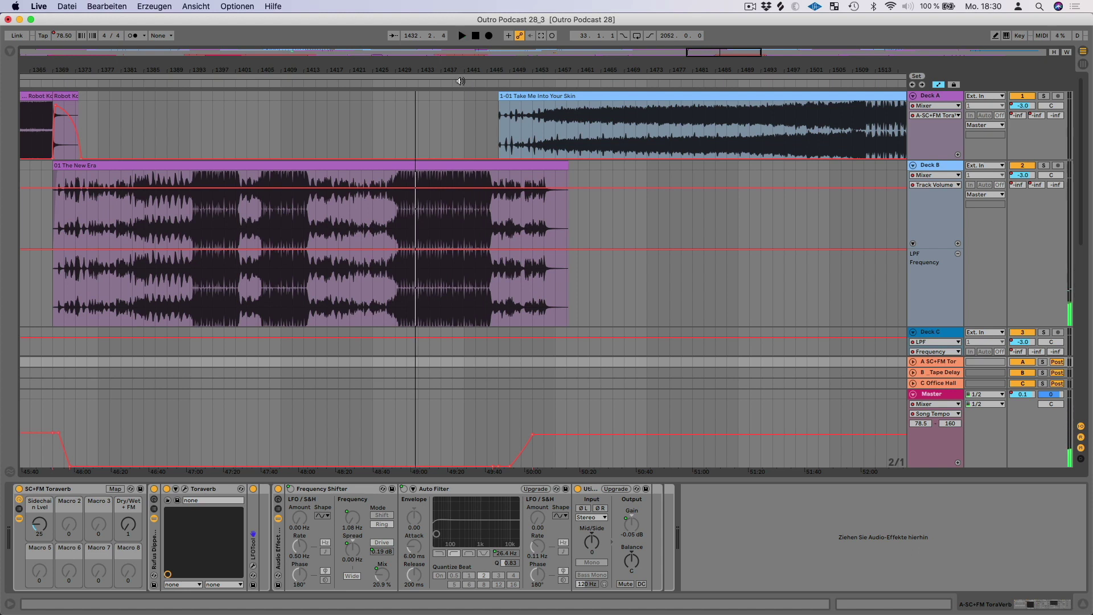
click(451, 95)
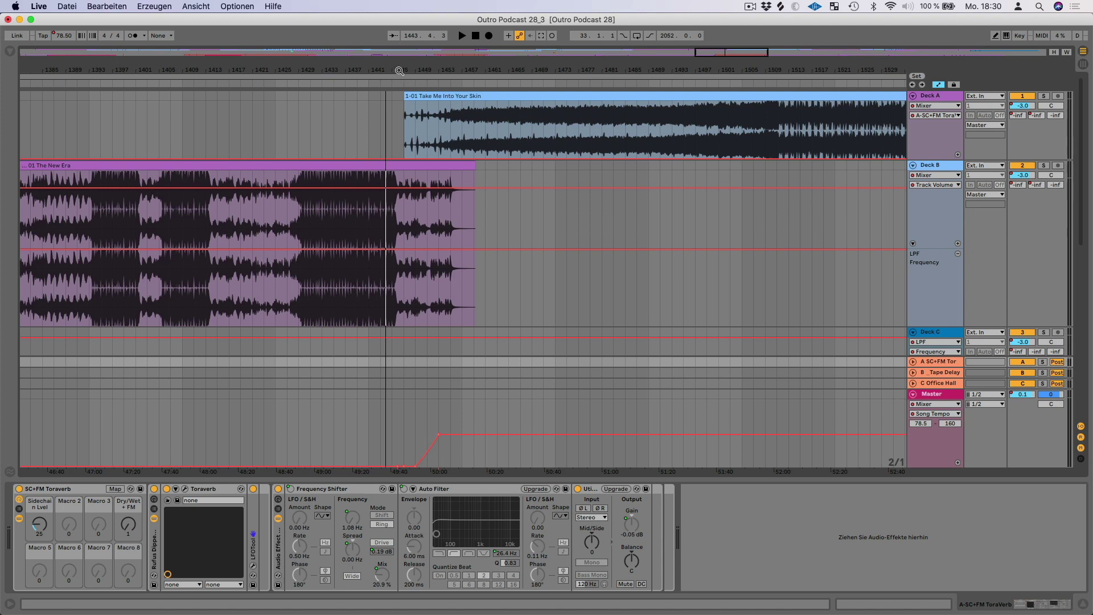
Step: Solo Deck A and play Take Me Into Your Skin from bar 1447 into the song tempo rise
drag(400, 71, 400, 81)
click(1042, 98)
click(408, 145)
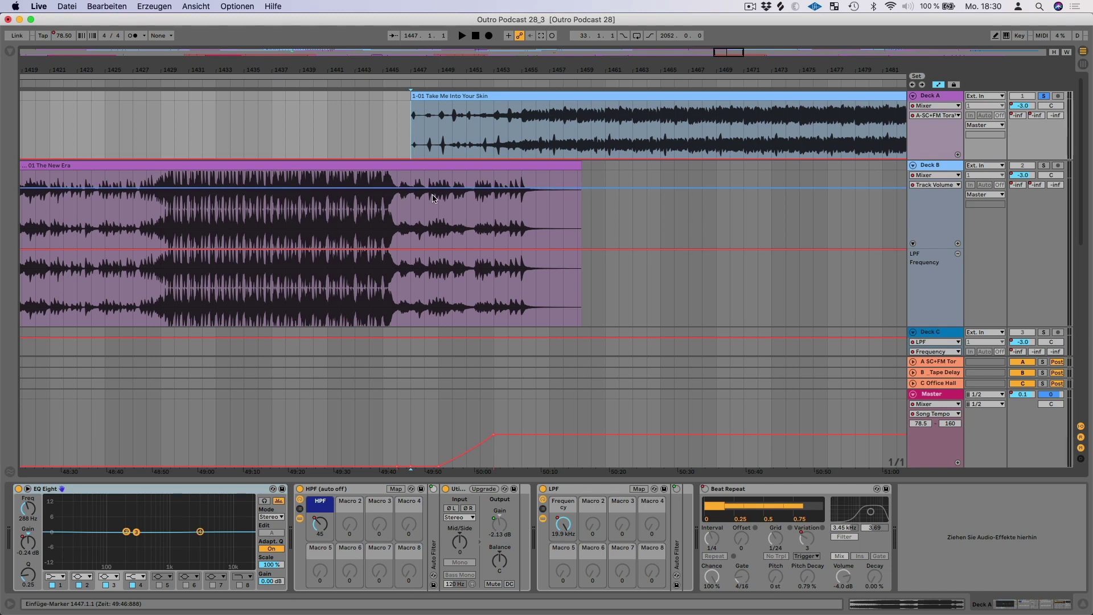
key(space)
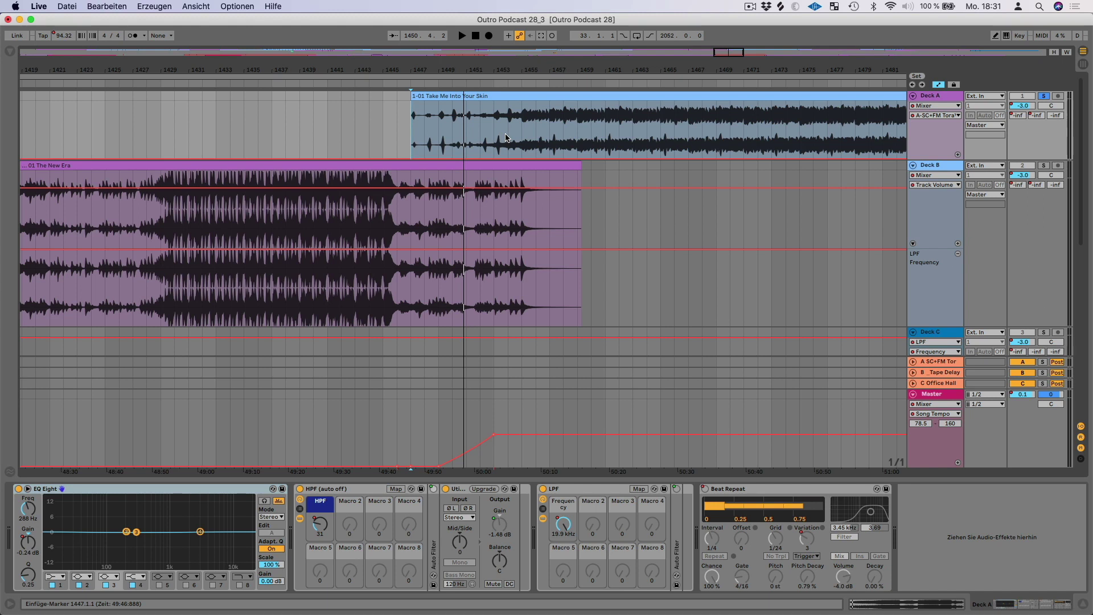
Step: Play the soloed Deck A from bar 1454, stop, and turn off its solo
click(508, 136)
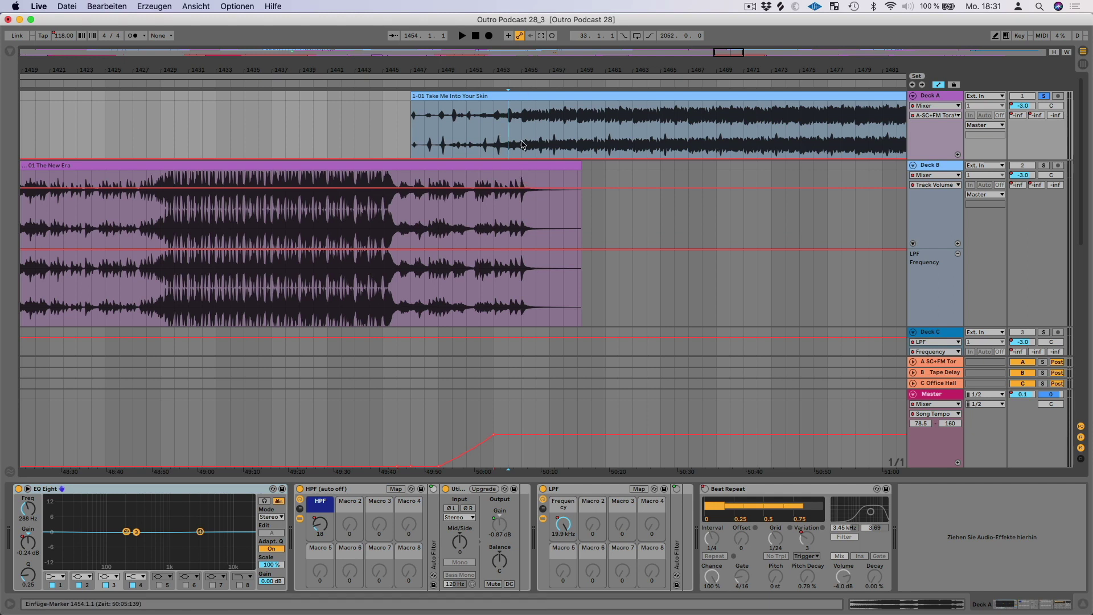
key(space)
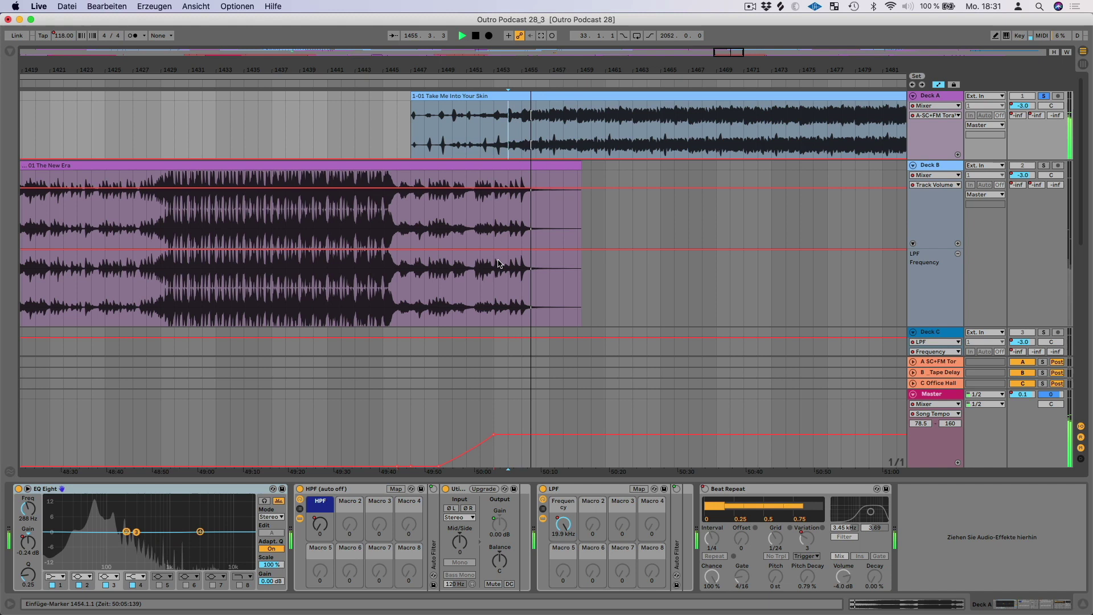
key(space)
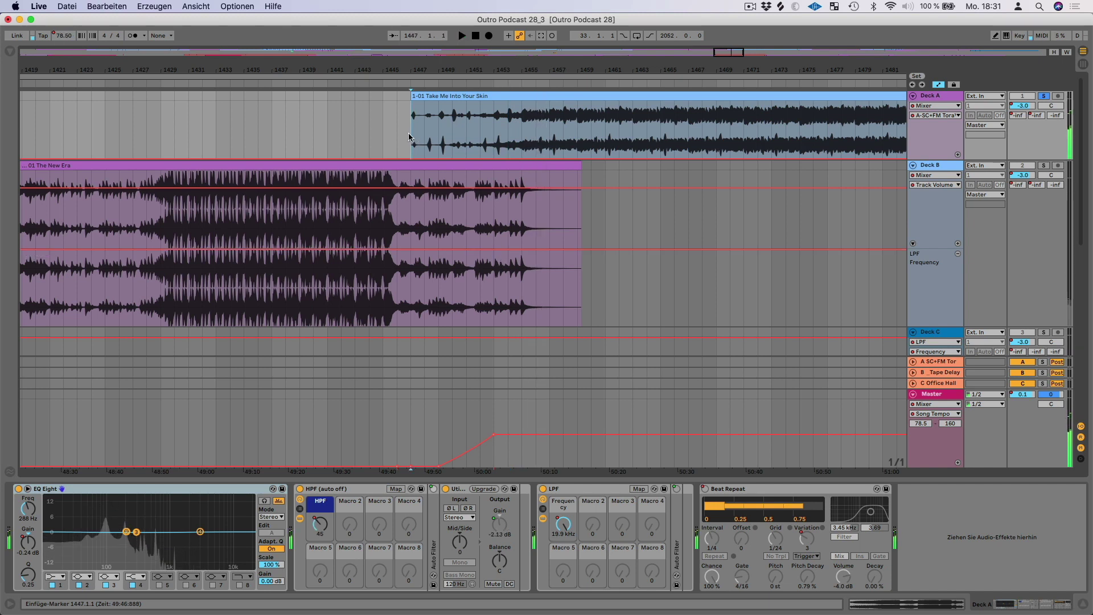
click(669, 132)
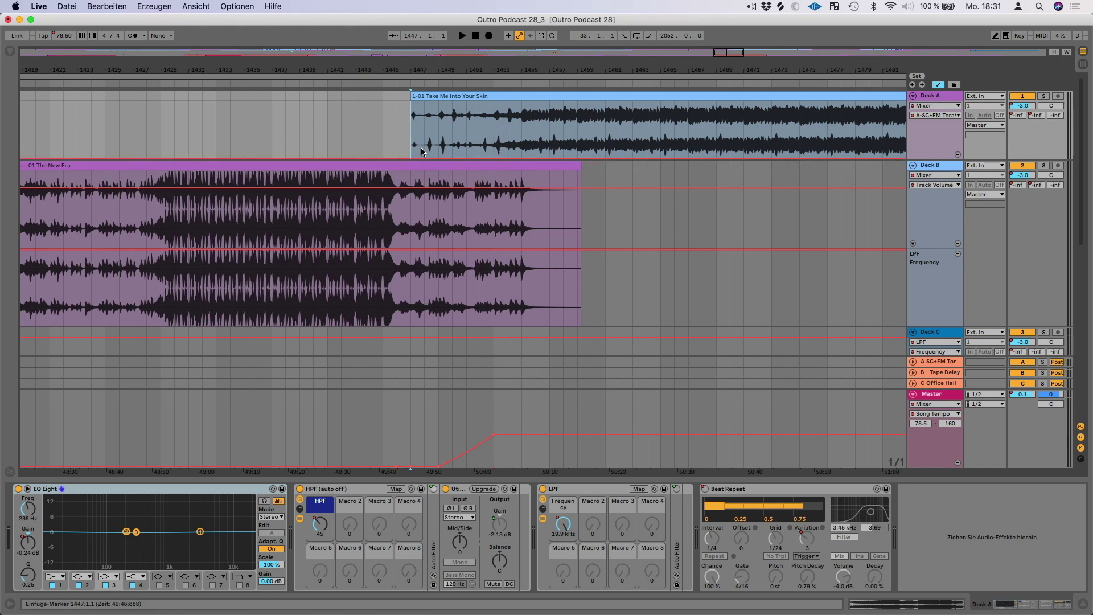
Step: Play the transition from The New Era into Take Me Into Your Skin from bar 1447 to about bar 1459, then stop
click(521, 96)
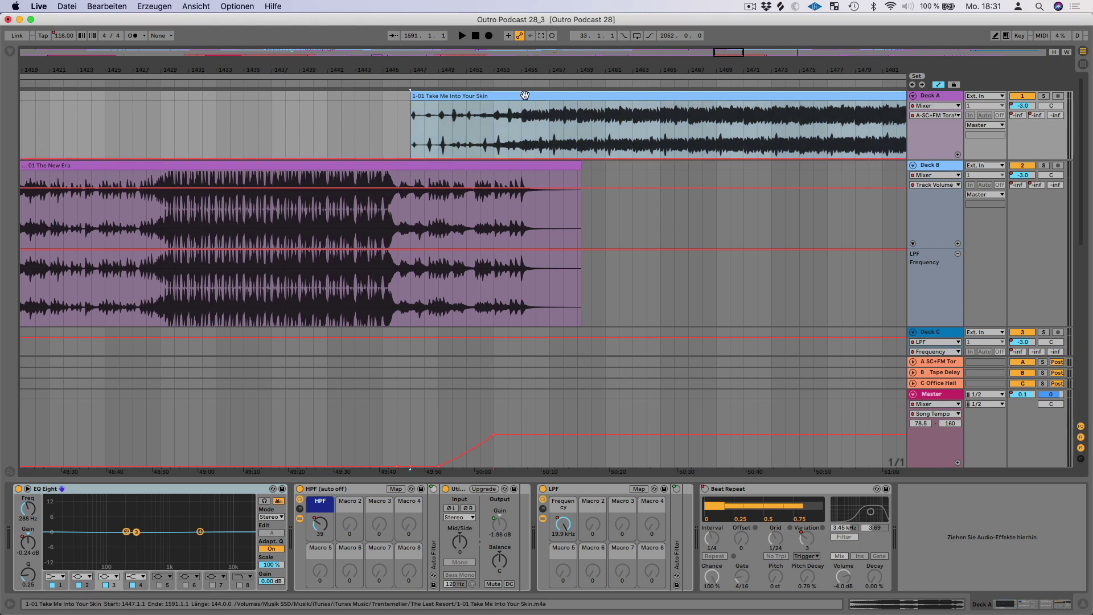
click(408, 138)
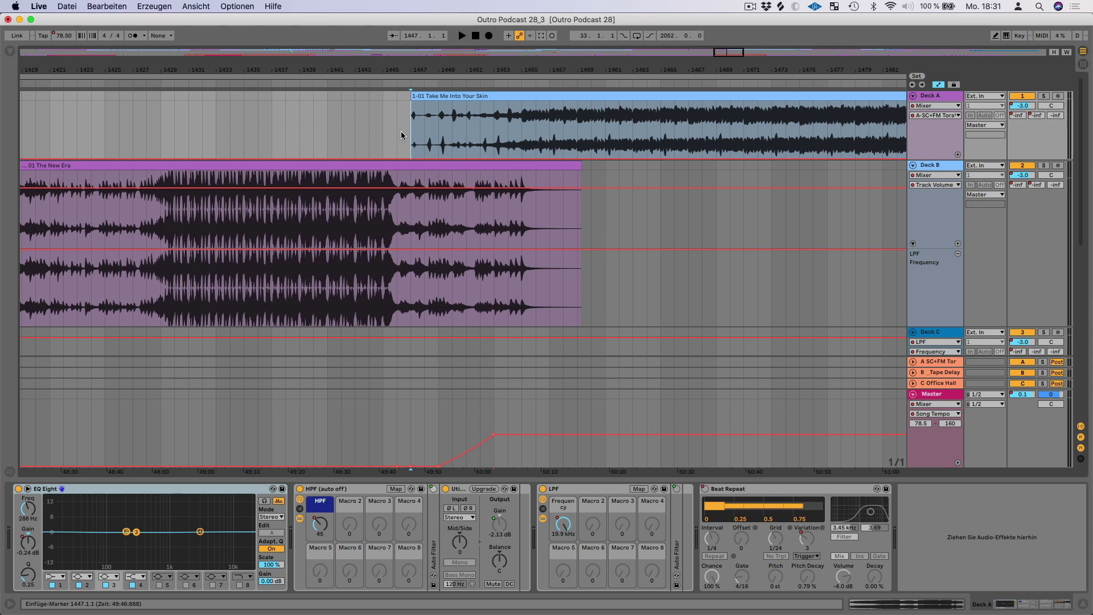
key(space)
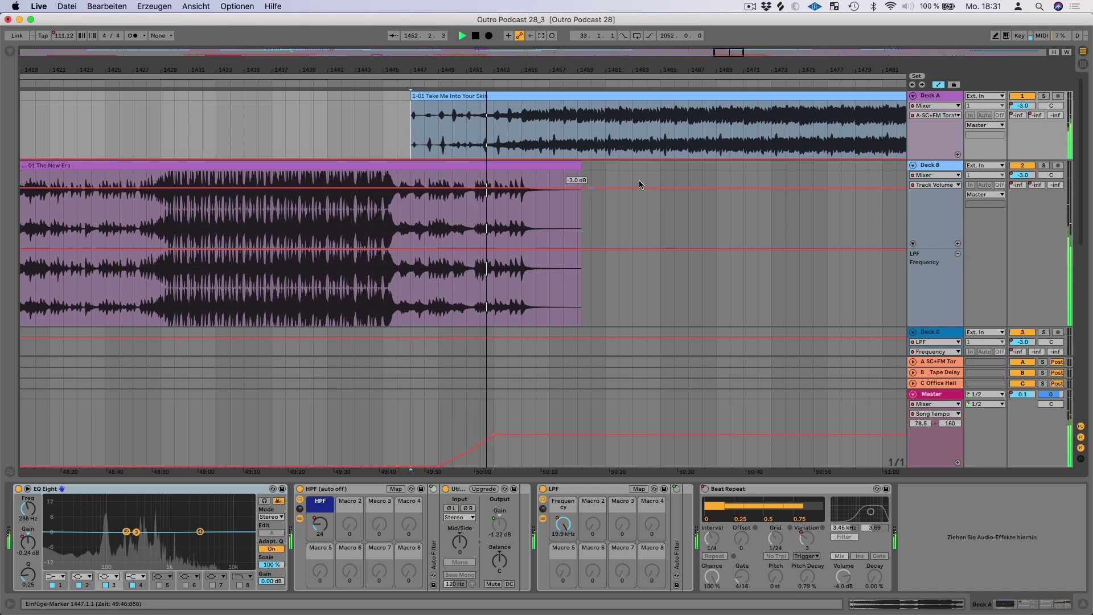
drag(583, 73, 585, 54)
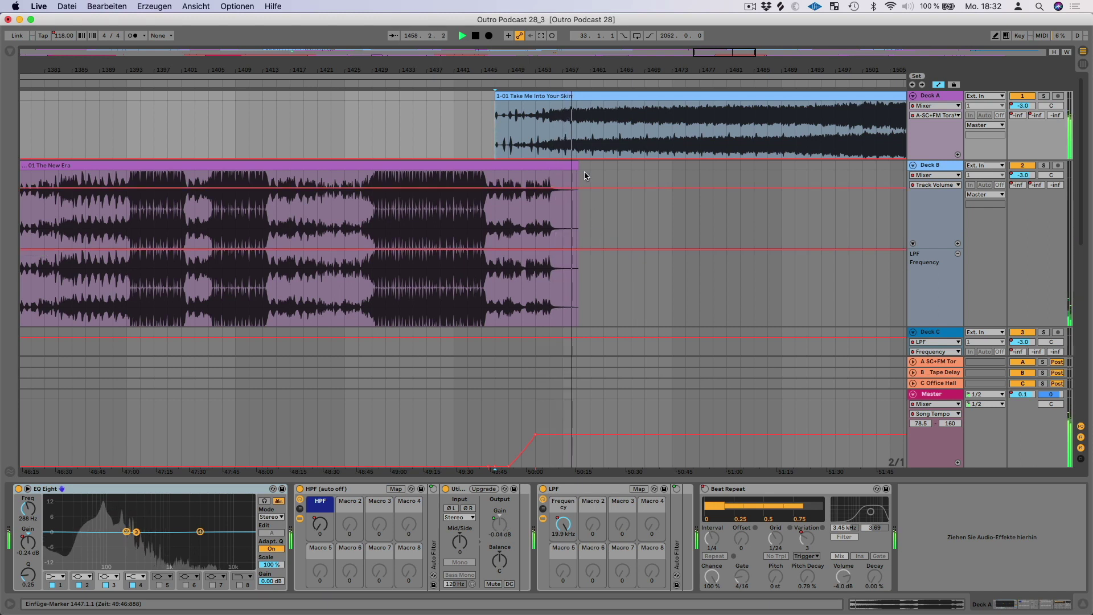
key(space)
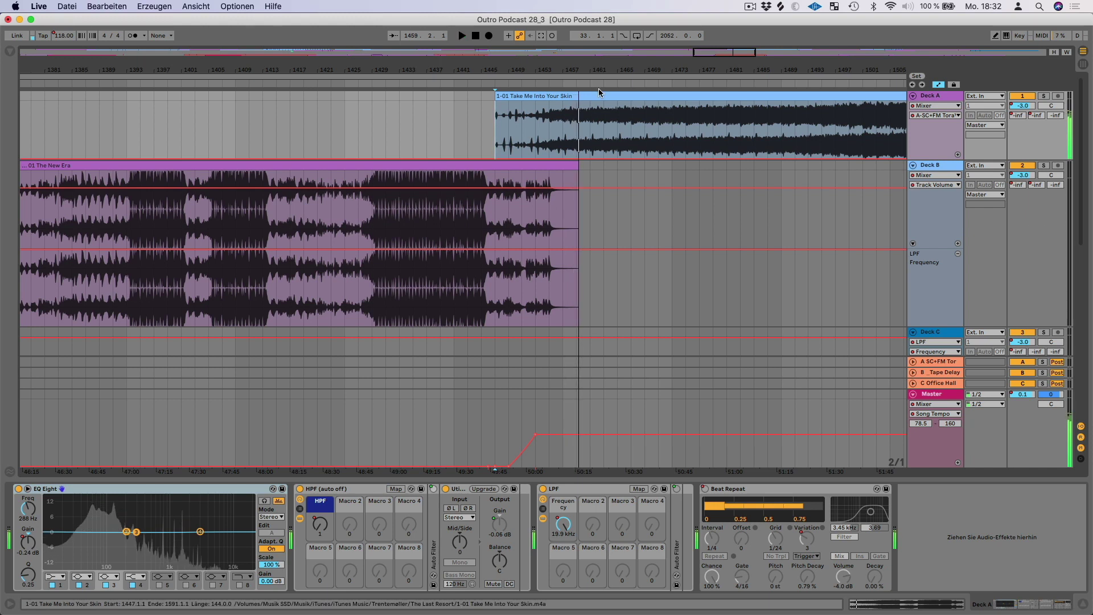
Step: Look through the arrangement's deck, FX and Cure Remix tracks to locate the Cure Remix clips
drag(572, 73, 468, 77)
scroll(653, 246, right, 5)
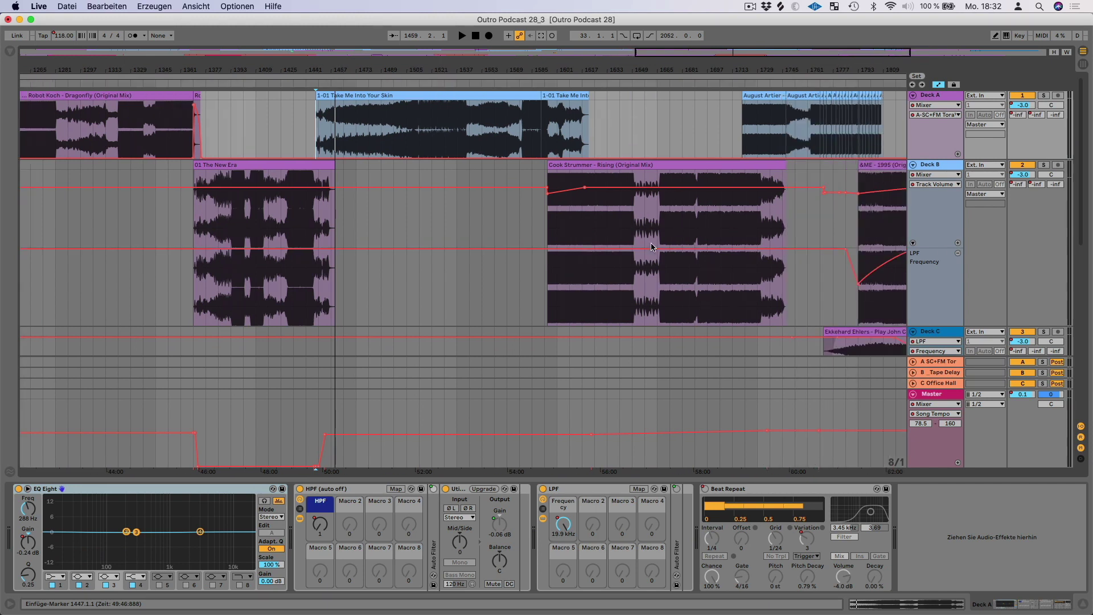
scroll(652, 246, down, 3)
scroll(652, 246, down, 2)
scroll(652, 247, right, 5)
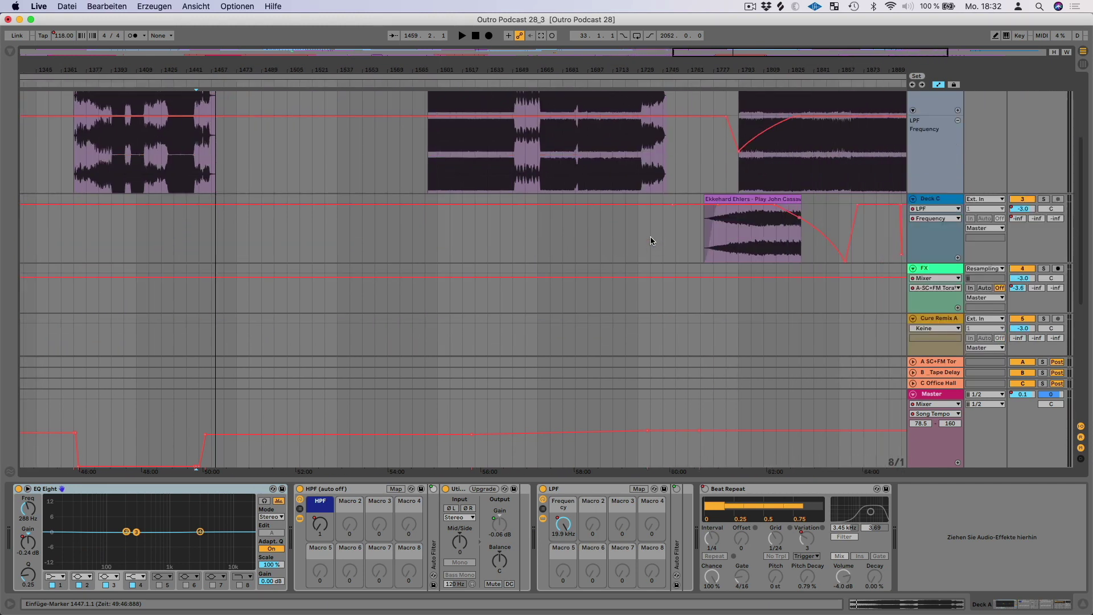
scroll(650, 237, down, 5)
scroll(650, 237, up, 8)
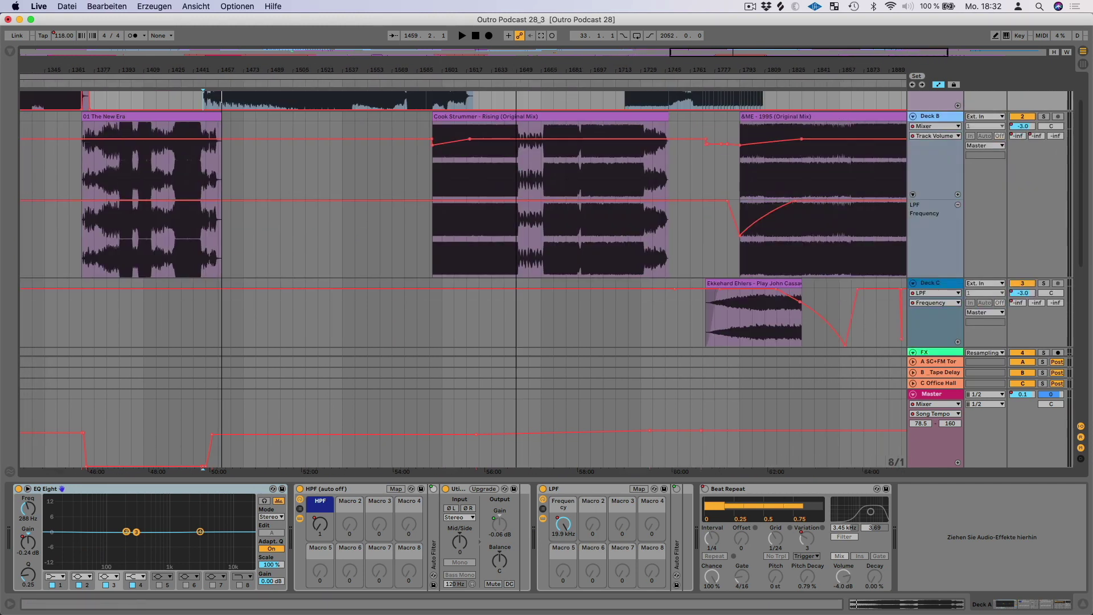
key(minus)
scroll(525, 258, down, 10)
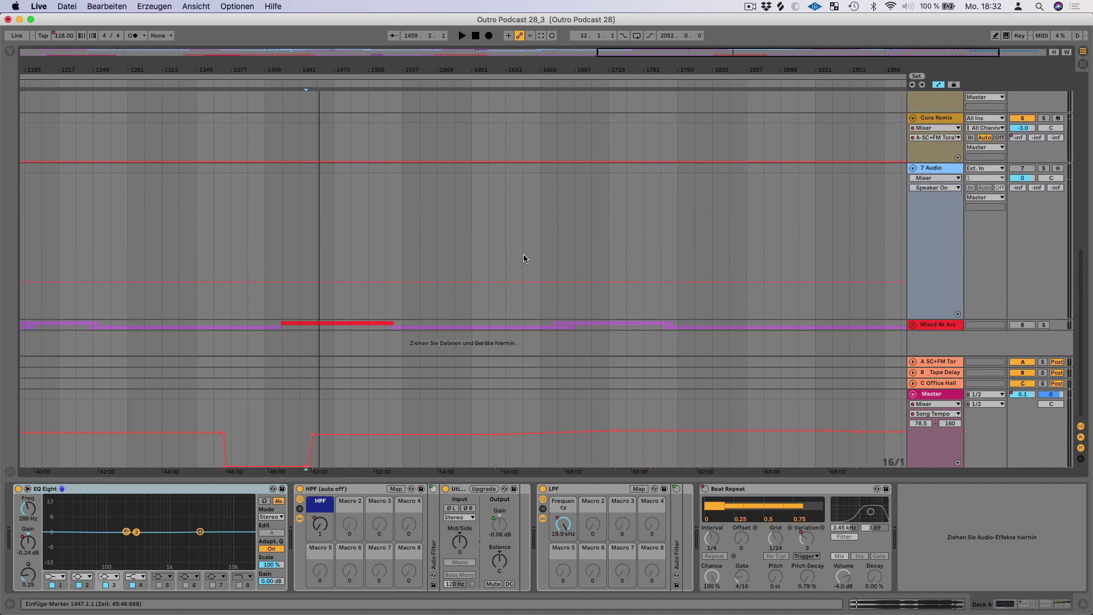
scroll(524, 258, up, 12)
scroll(524, 258, down, 2)
scroll(525, 258, right, 4)
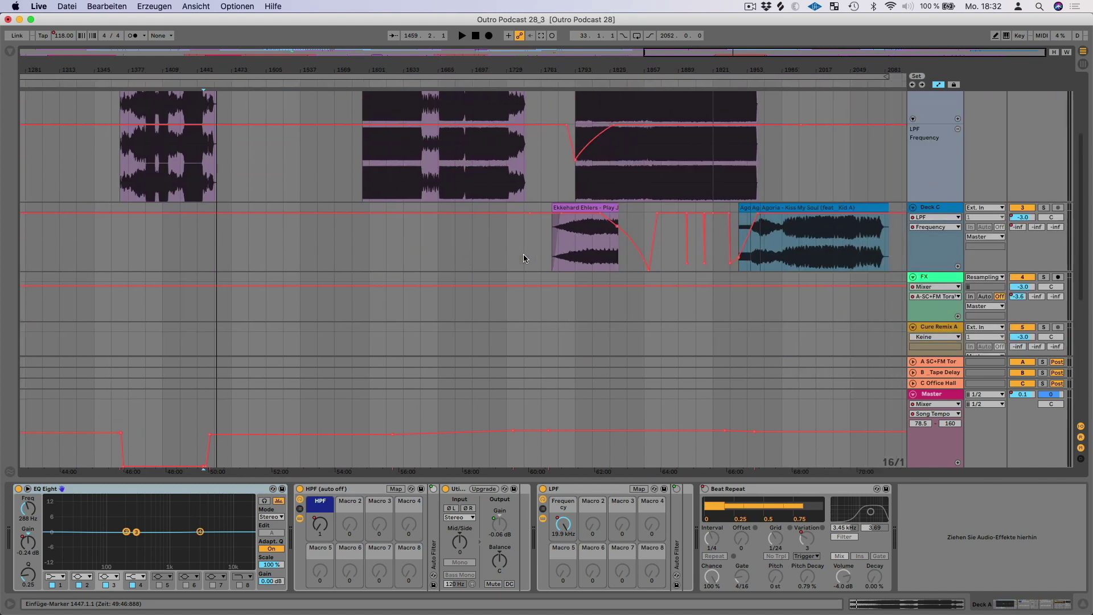
scroll(525, 258, down, 5)
scroll(525, 258, left, 15)
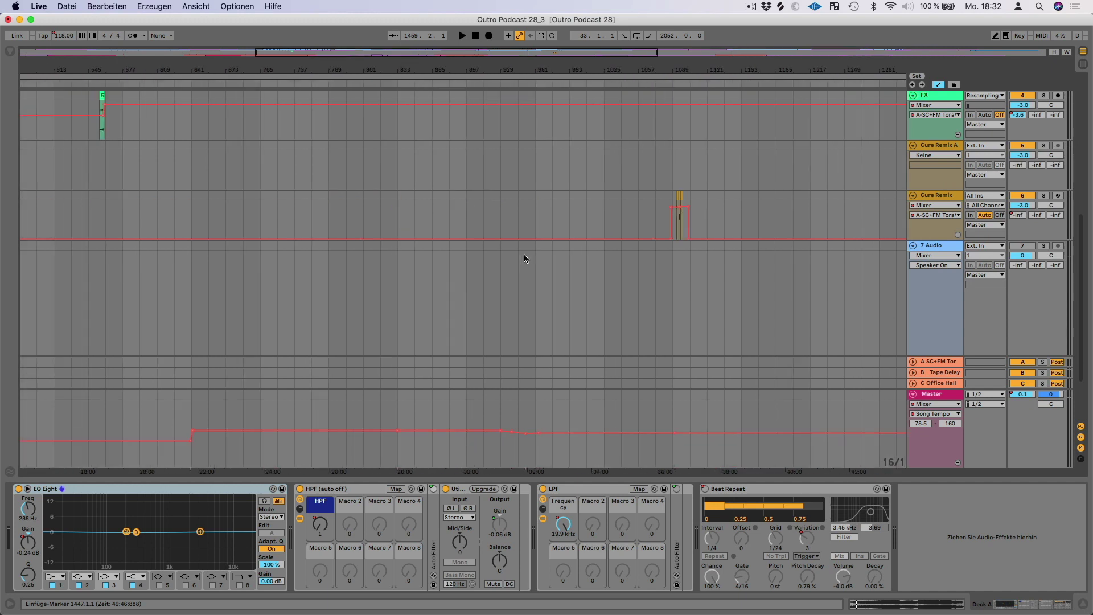
scroll(640, 218, up, 3)
scroll(676, 279, up, 4)
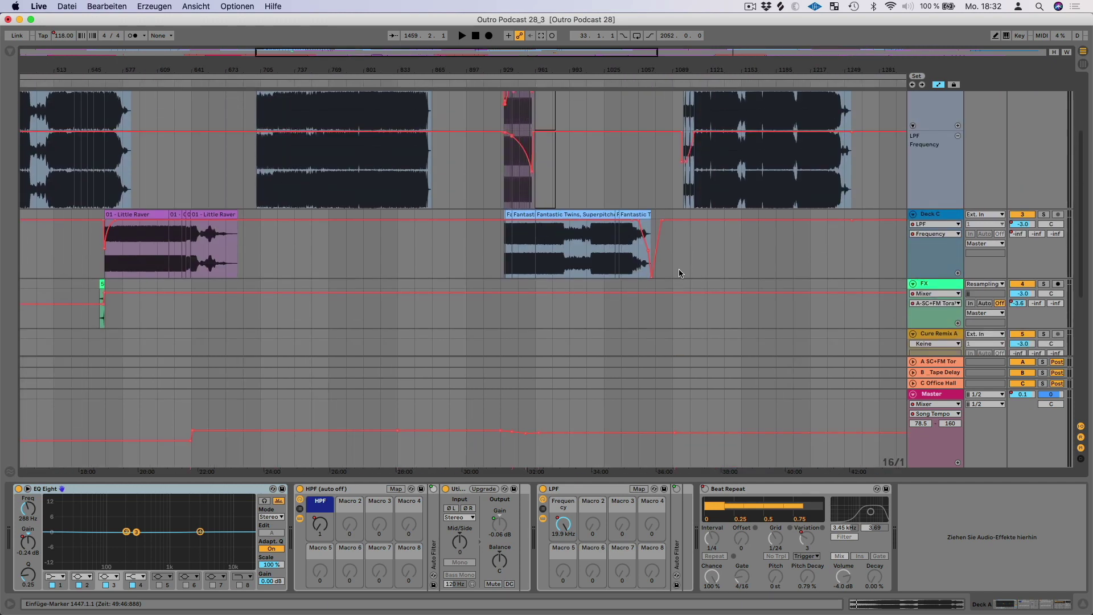
Step: Examine the Cure Remix clips near bar 1093 and show the Cure Remix track's sliced instrument rack
drag(672, 74, 672, 184)
scroll(673, 188, down, 3)
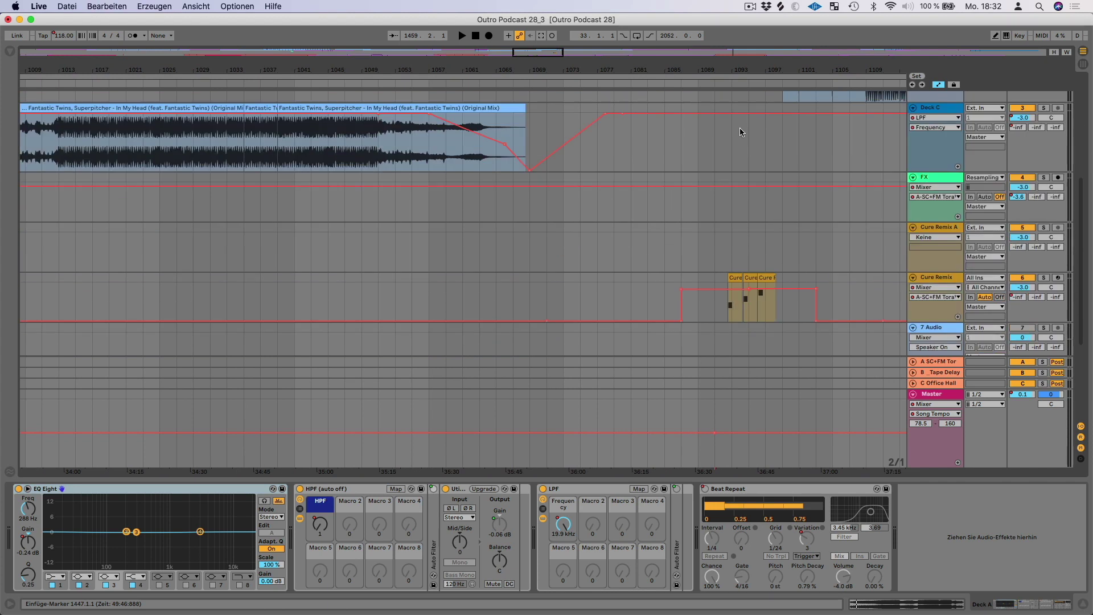
scroll(750, 203, left, 3)
scroll(781, 191, right, 5)
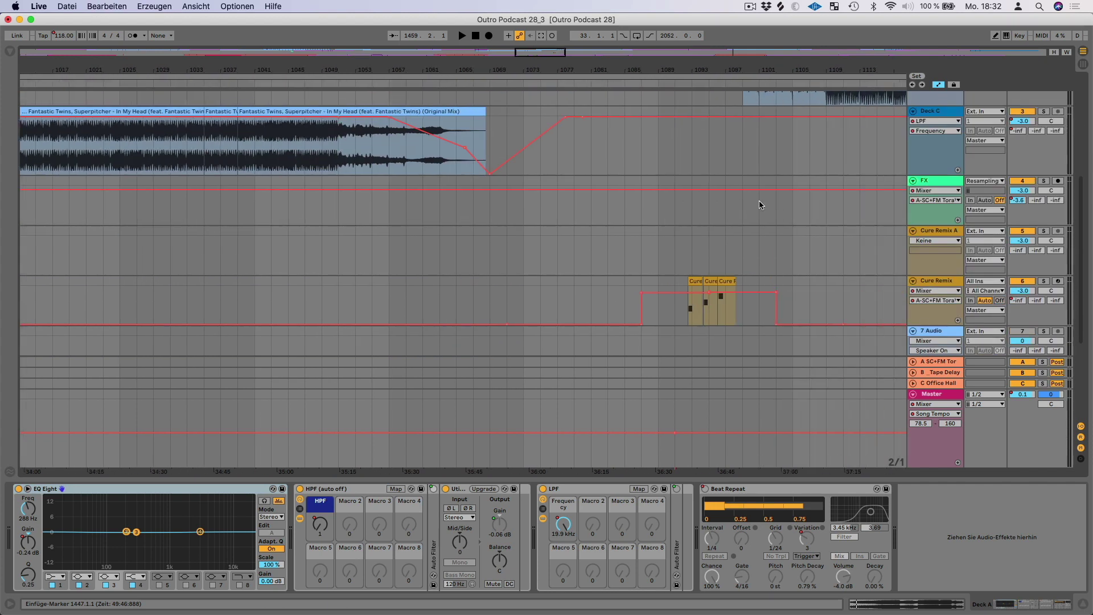
click(949, 283)
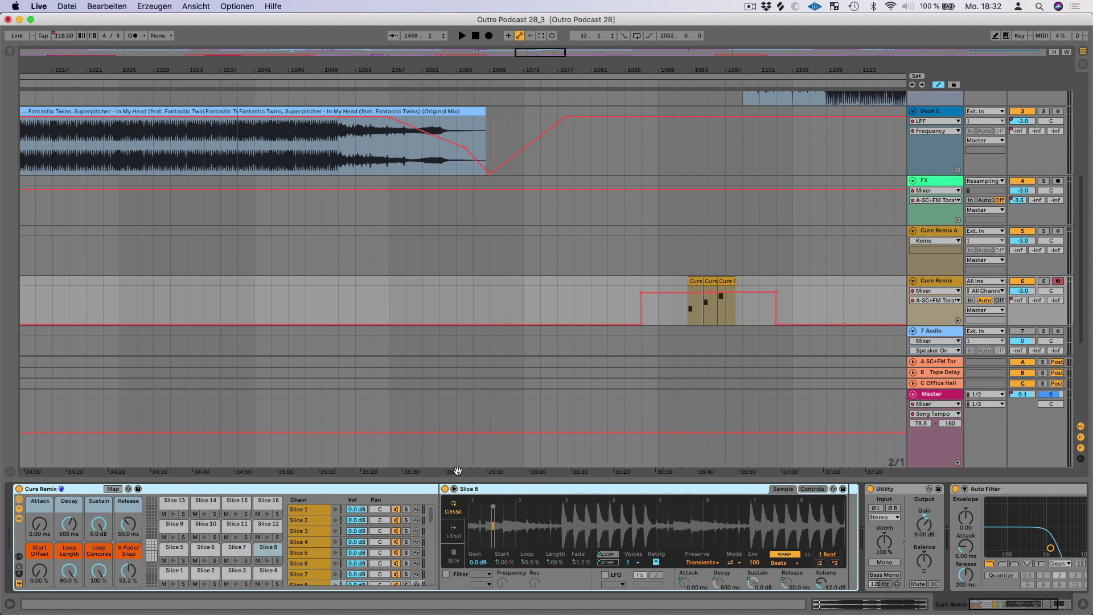
Step: Solo the Cure Remix track and play its sliced clips from bar 1091
click(1044, 280)
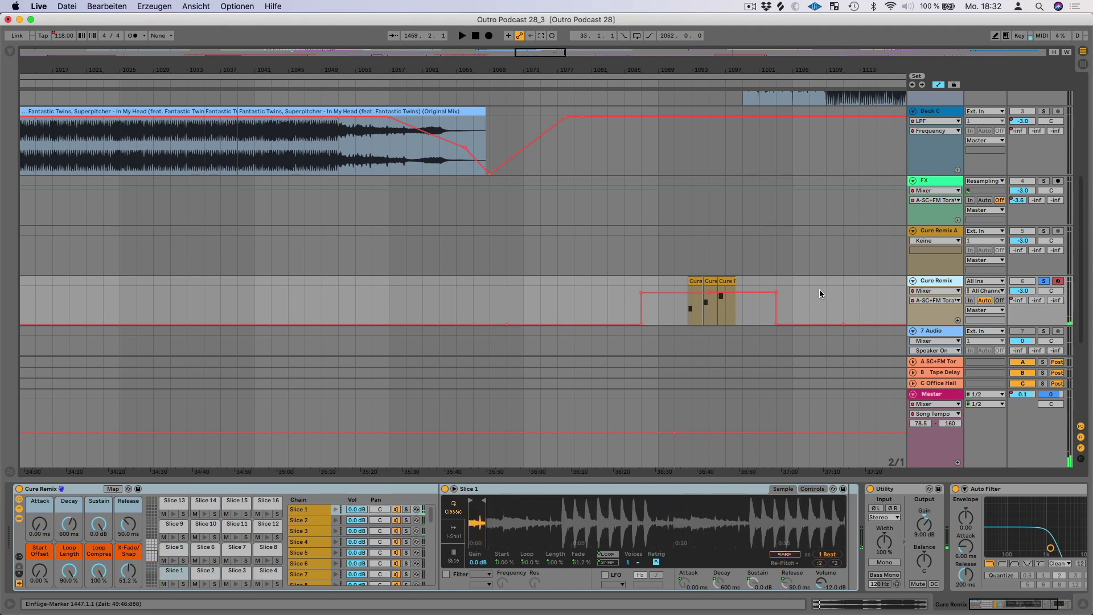
click(673, 311)
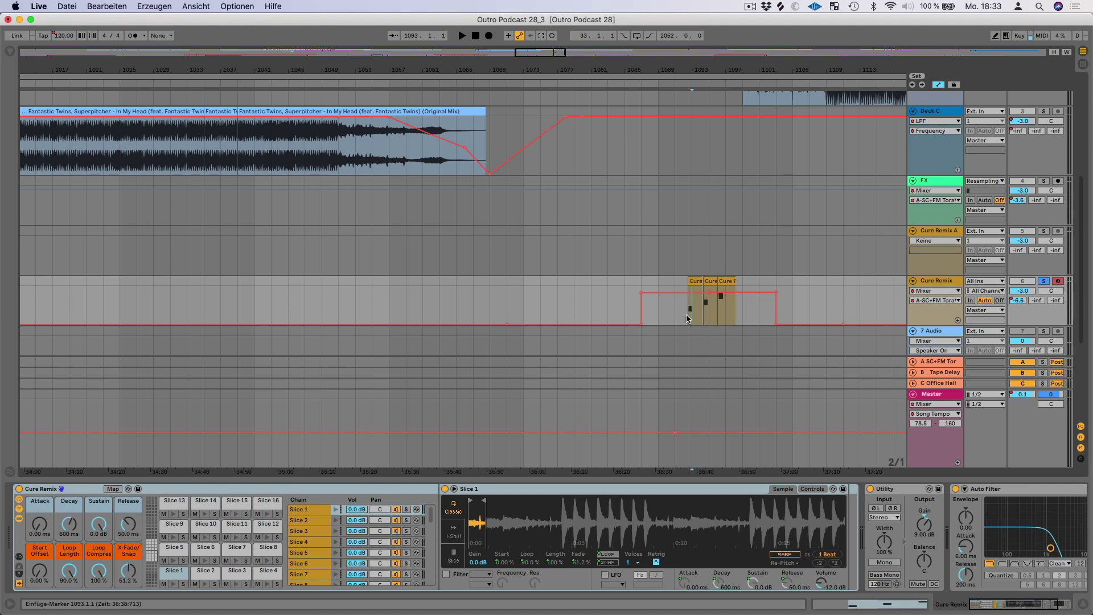
key(space)
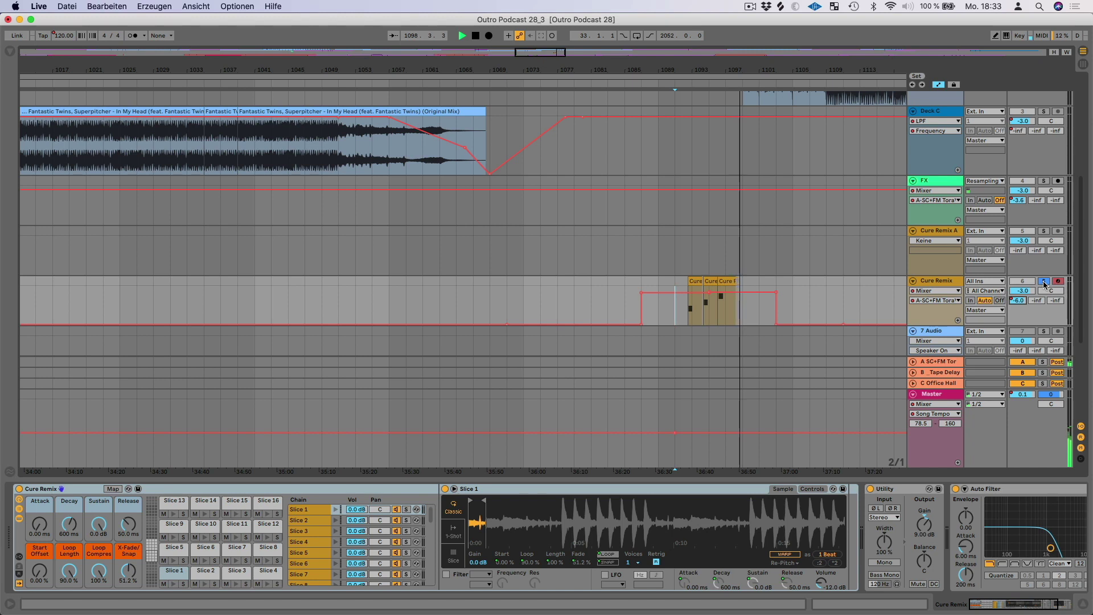
Step: Play the full transition from Tau Ceti on Deck A into Recondite - Cure on Deck B from bar 1091 to about bar 1103, then stop
scroll(772, 267, up, 3)
scroll(774, 260, up, 3)
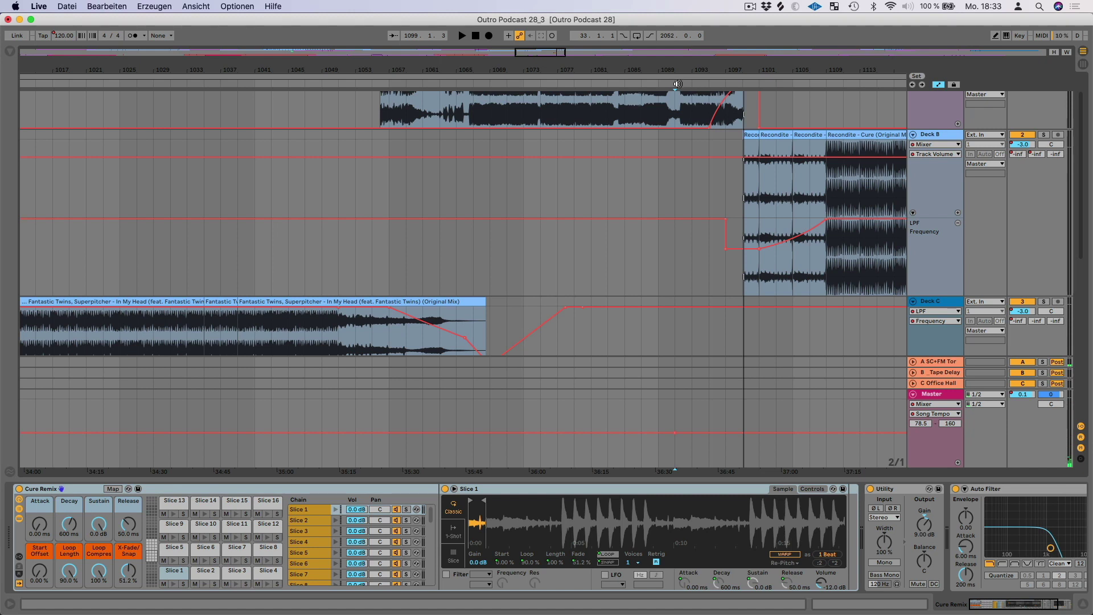
click(675, 82)
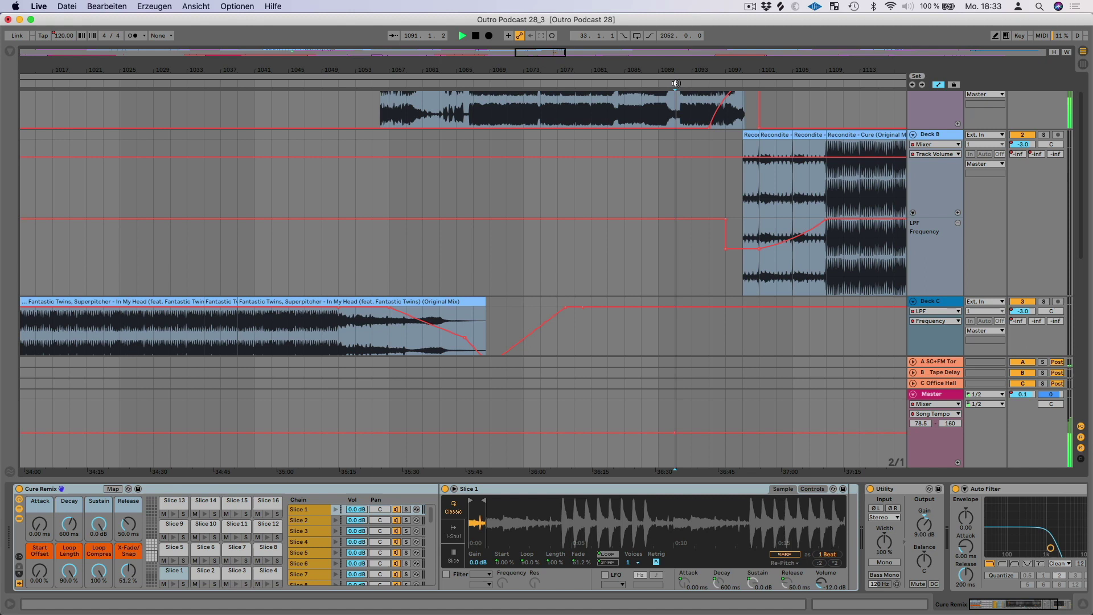
scroll(707, 192, down, 10)
scroll(707, 192, up, 8)
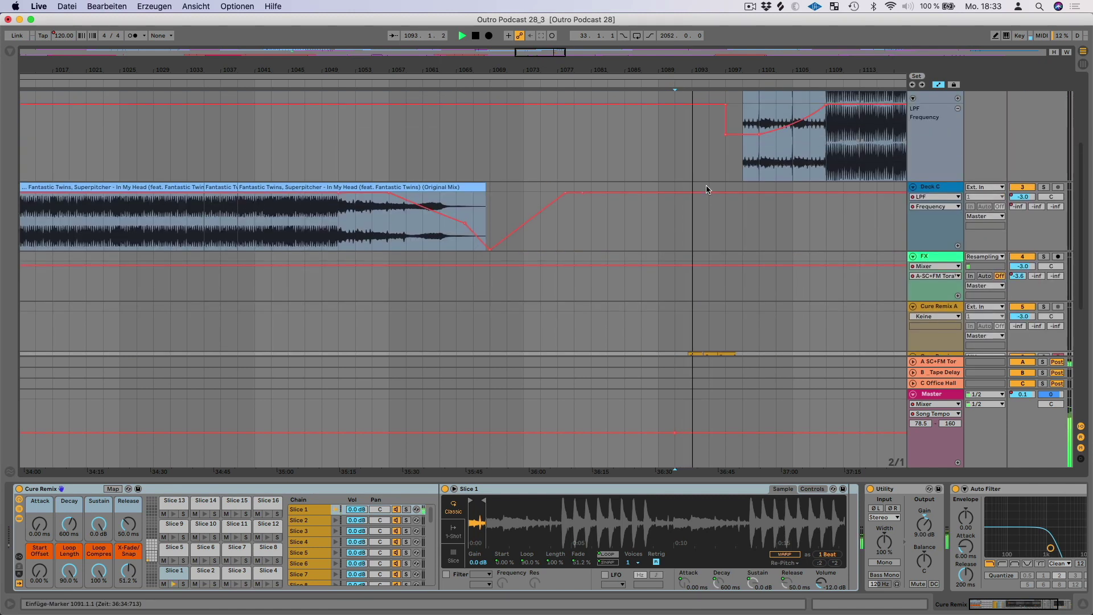
scroll(724, 192, down, 1)
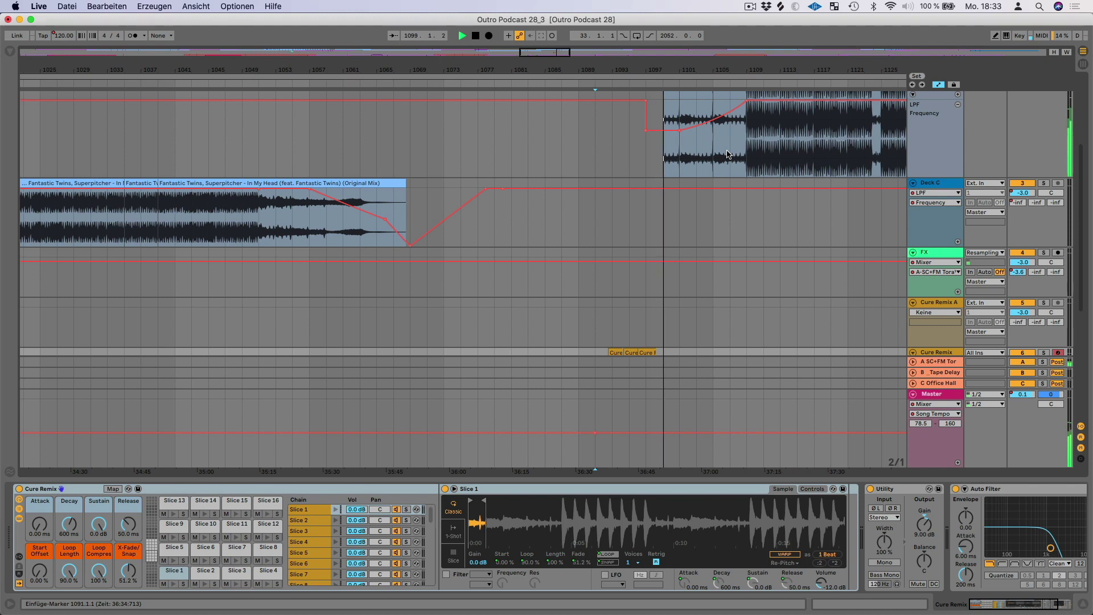
scroll(727, 154, up, 3)
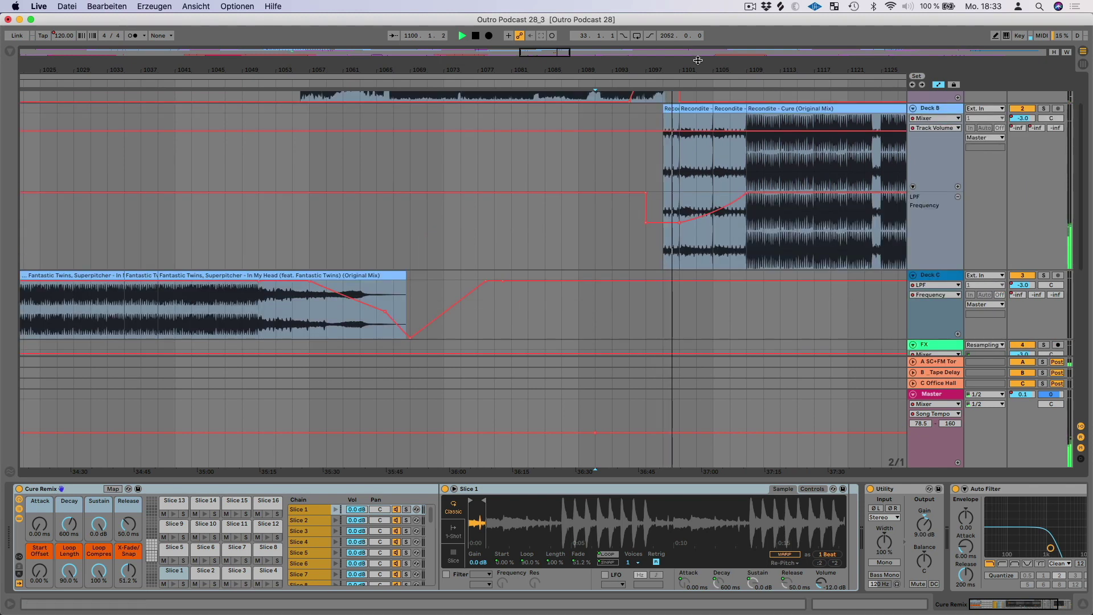
scroll(727, 154, up, 5)
scroll(653, 207, up, 2)
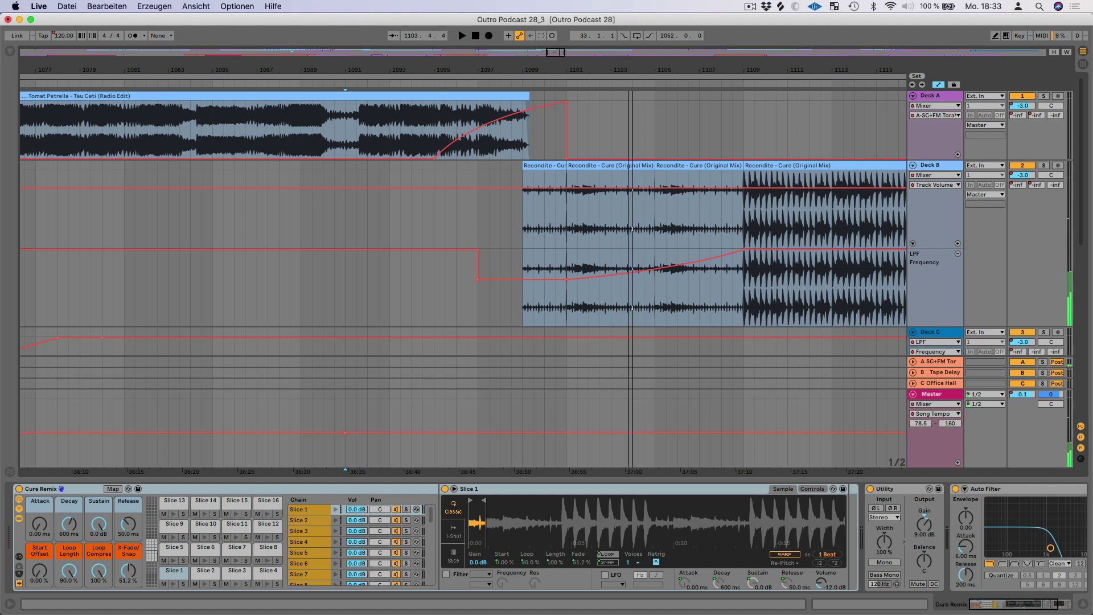
Step: Play Cook Strummer - Rising on Deck B briefly at about bar 1624, then stop
scroll(630, 72, down, 5)
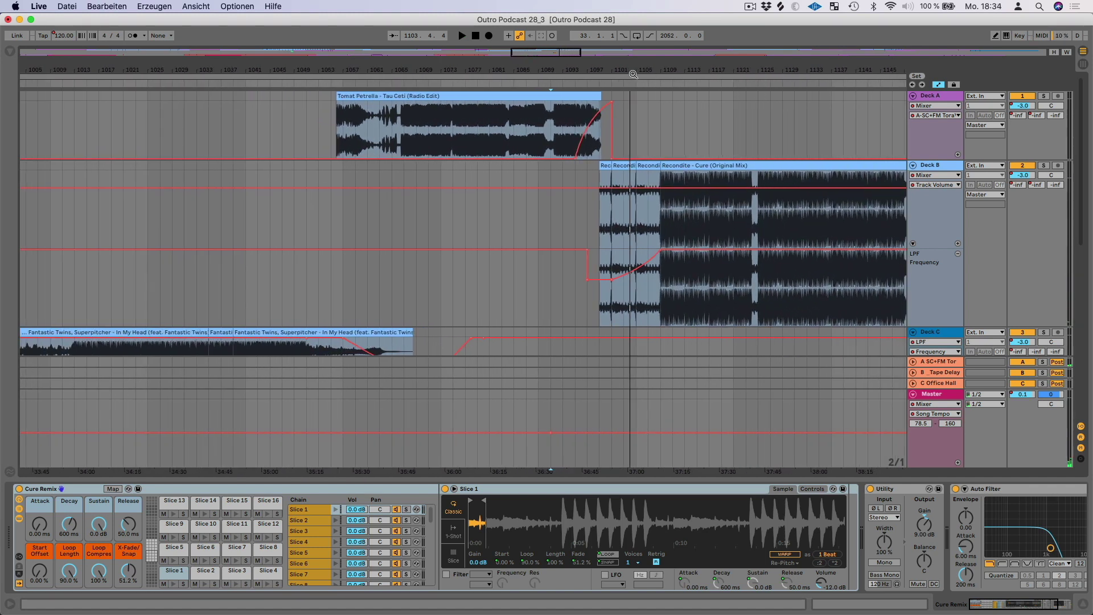
scroll(633, 74, right, 10)
scroll(633, 74, down, 3)
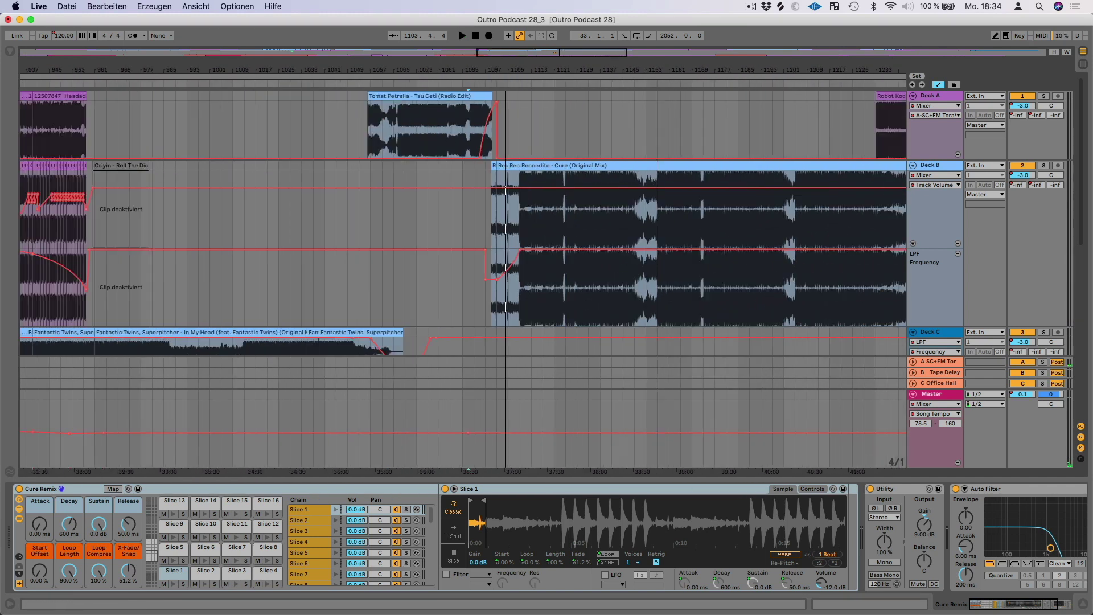
scroll(674, 340, down, 5)
scroll(643, 302, right, 15)
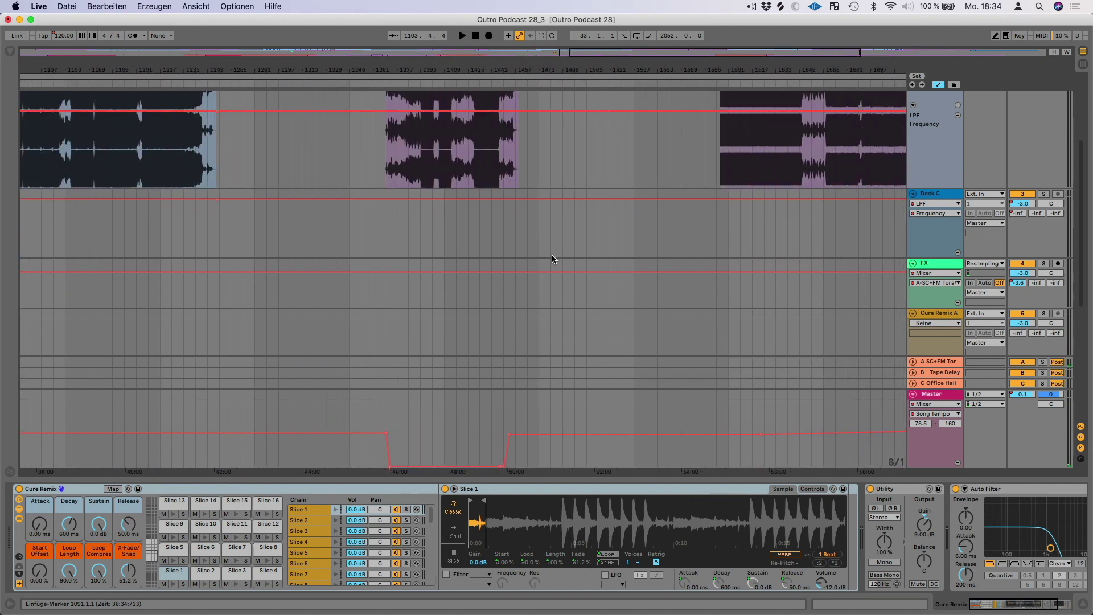
scroll(552, 259, up, 5)
scroll(555, 253, right, 10)
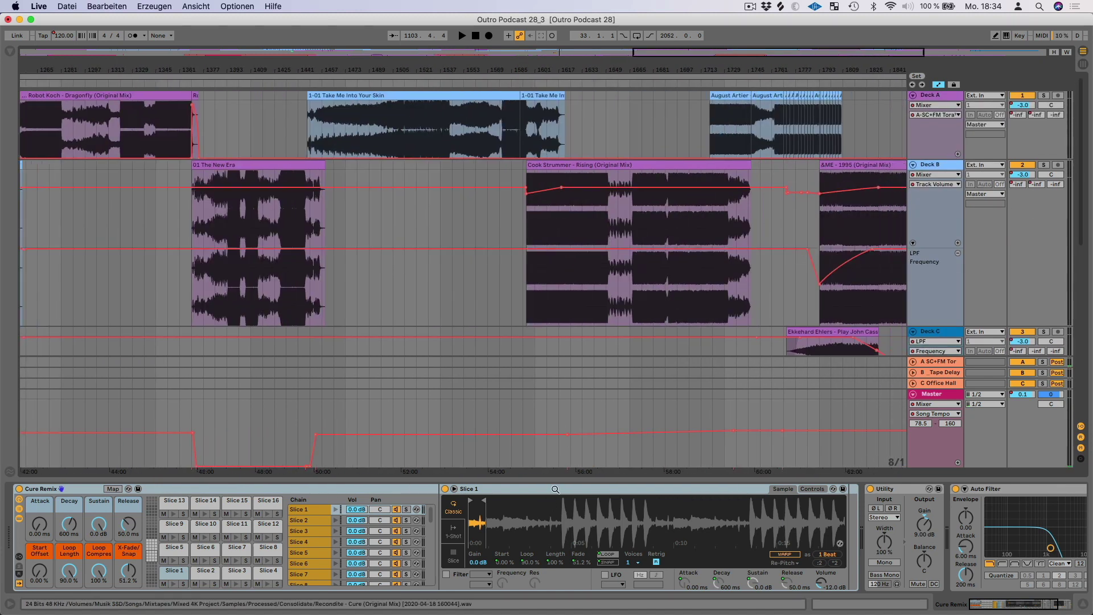
click(569, 83)
key(space)
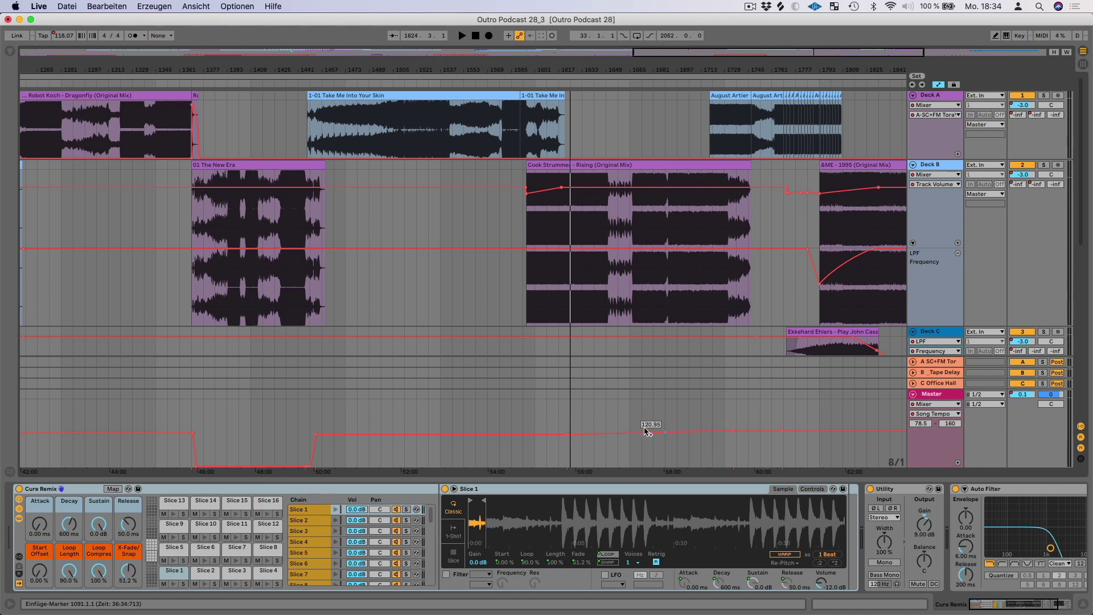
Step: Look through the August Artier - Air and Ekkehard Ehlers clips and play &ME - 1995 from about bar 1833
drag(539, 69, 513, 123)
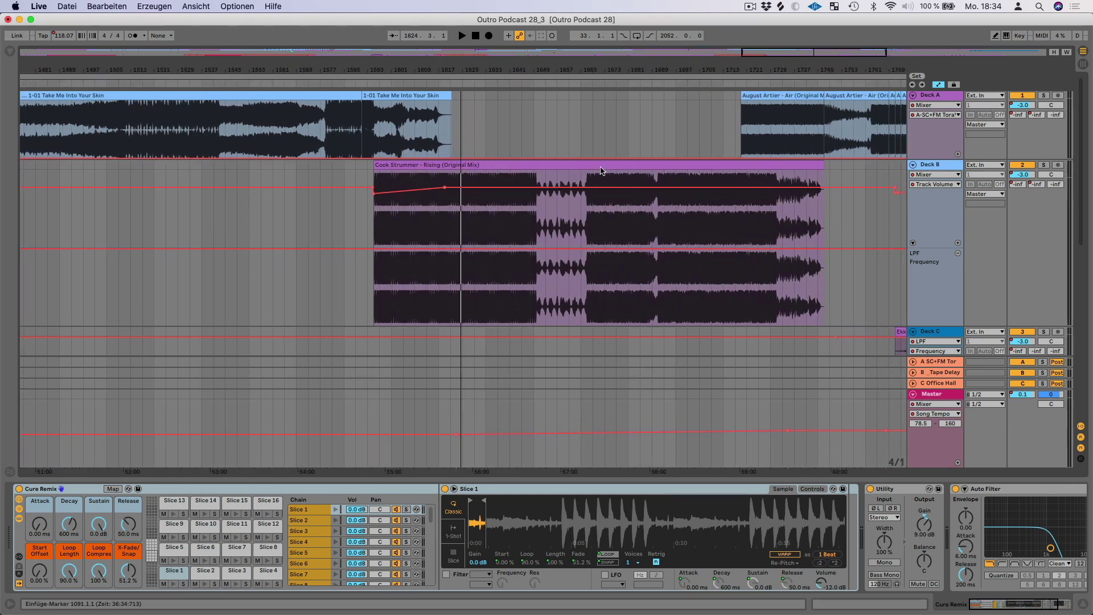
scroll(638, 245, right, 5)
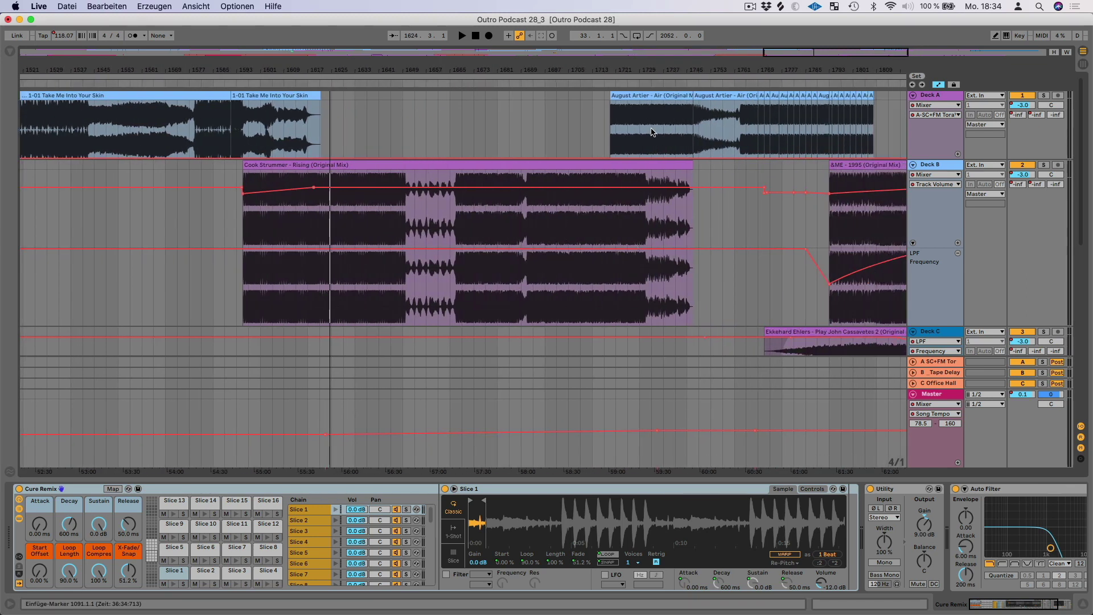
scroll(626, 123, down, 6)
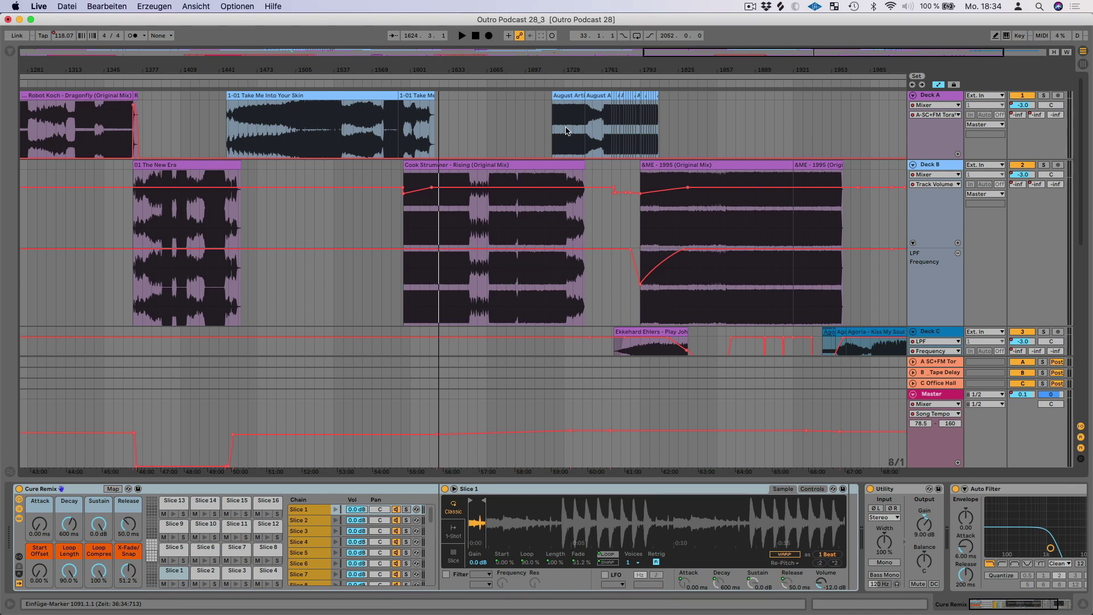
drag(545, 72, 556, 319)
scroll(558, 325, down, 2)
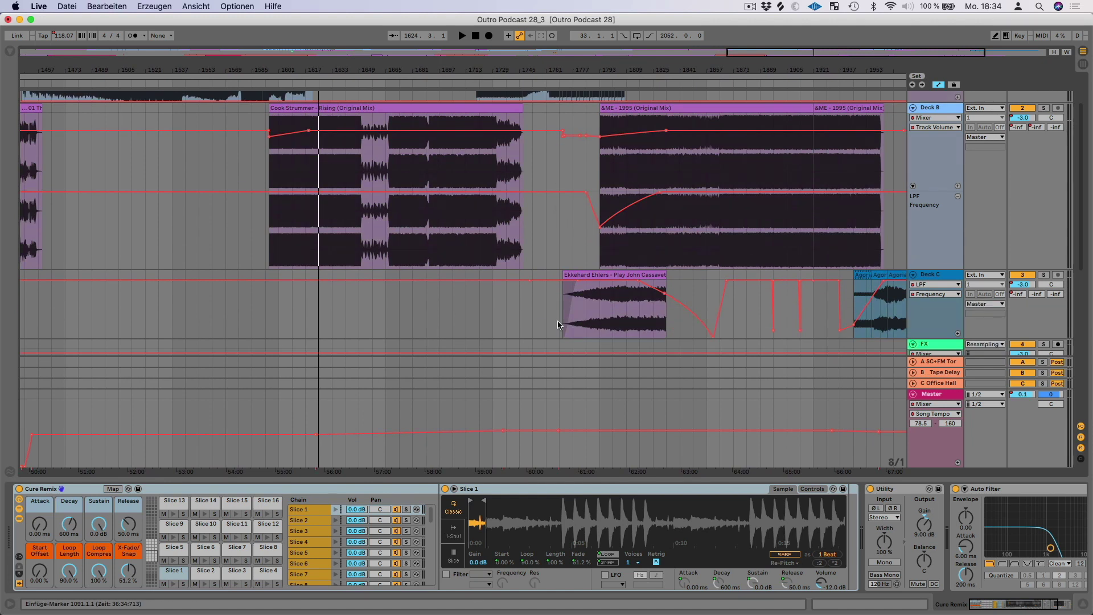
scroll(573, 175, up, 2)
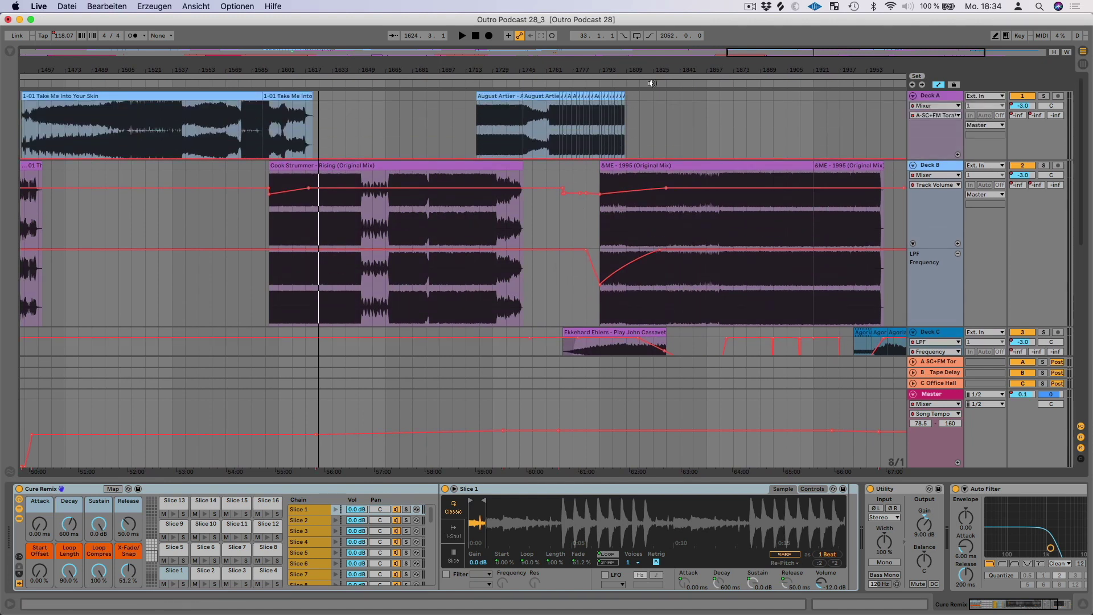
click(666, 85)
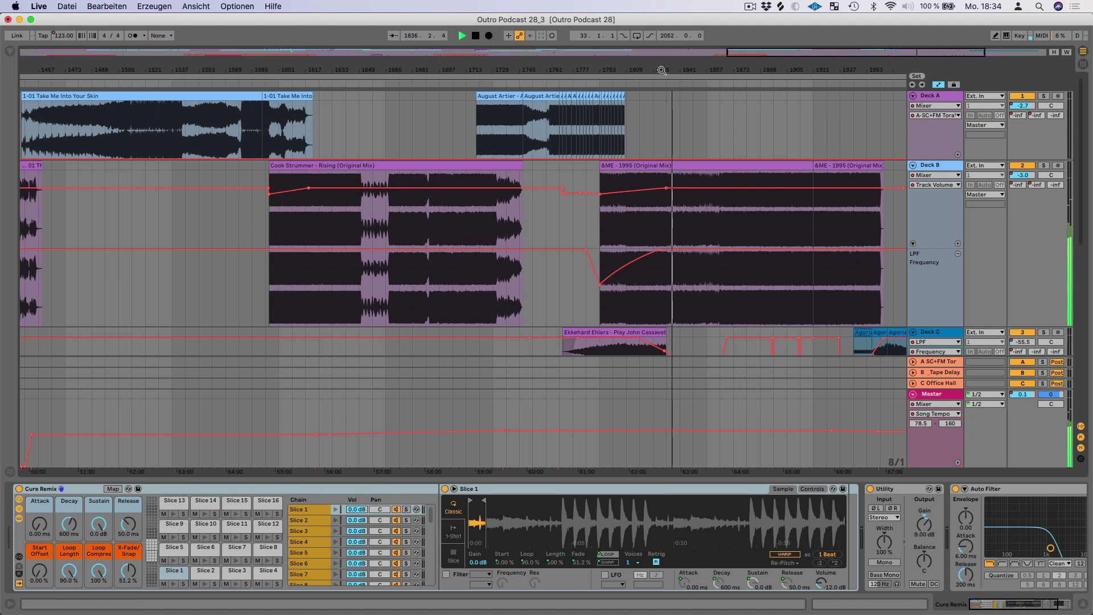
Step: Stop playback and select the Ekkehard Ehlers - Play John Cassavetes 2 clip on Deck C
drag(661, 70, 661, 60)
scroll(621, 407, down, 3)
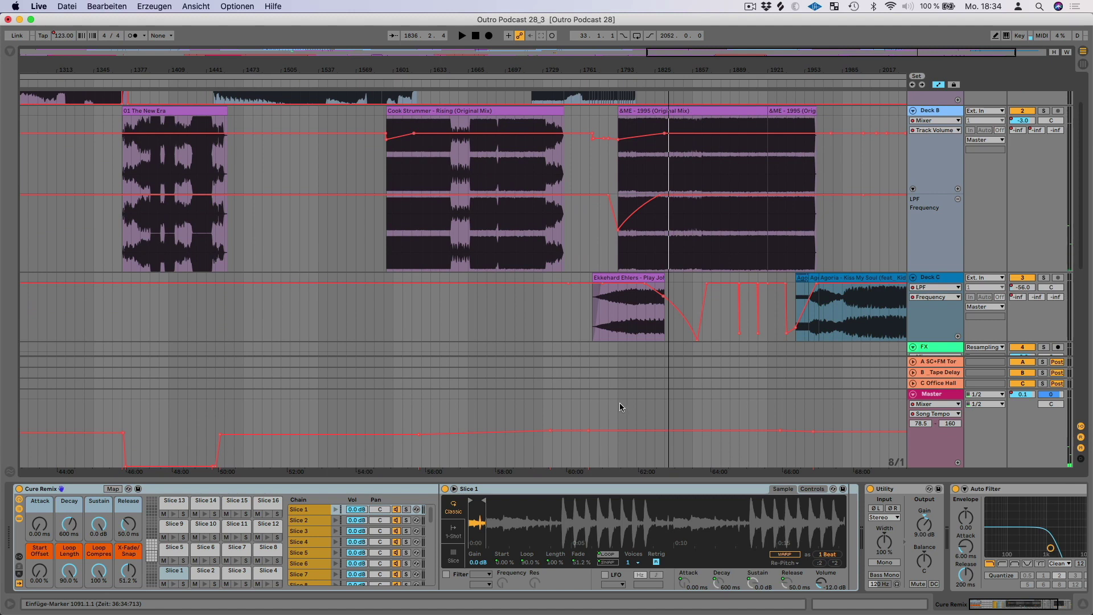
scroll(666, 411, right, 3)
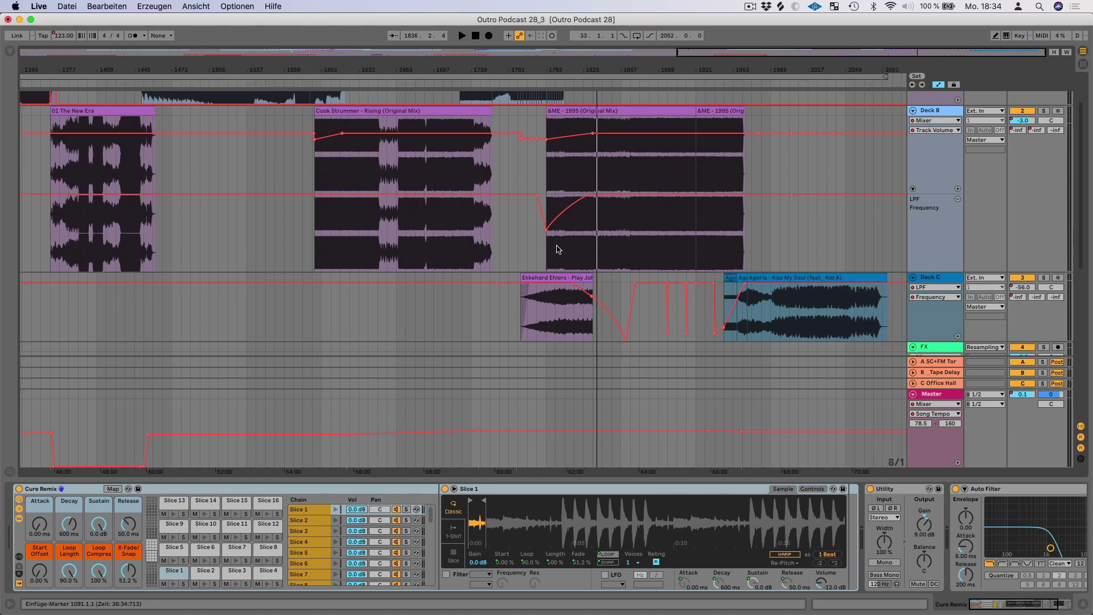
scroll(564, 262, up, 3)
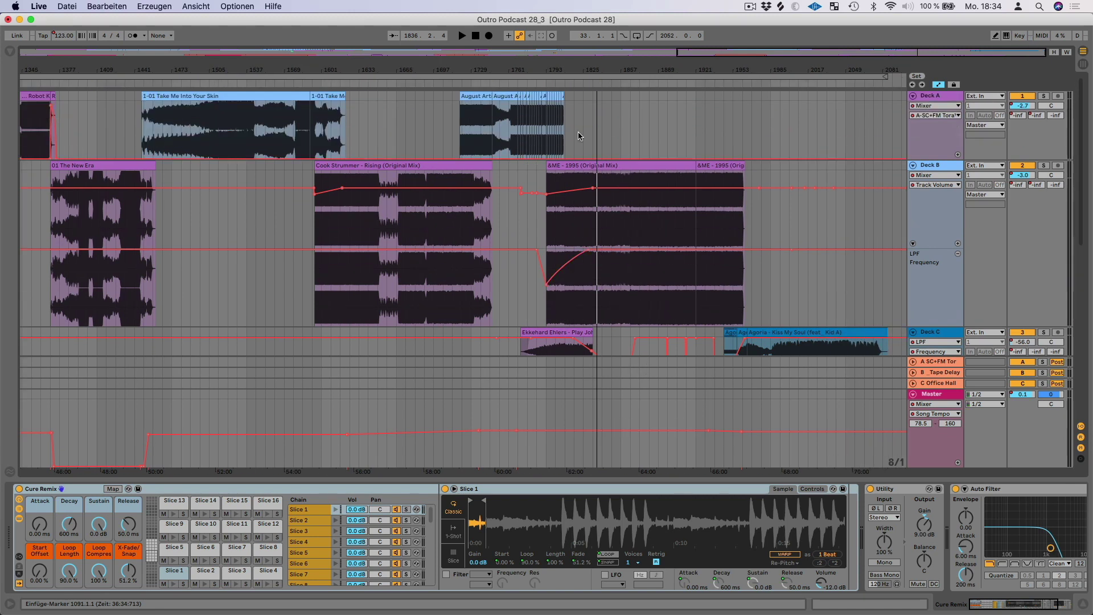
drag(538, 71, 538, 96)
scroll(478, 284, right, 2)
scroll(478, 285, down, 2)
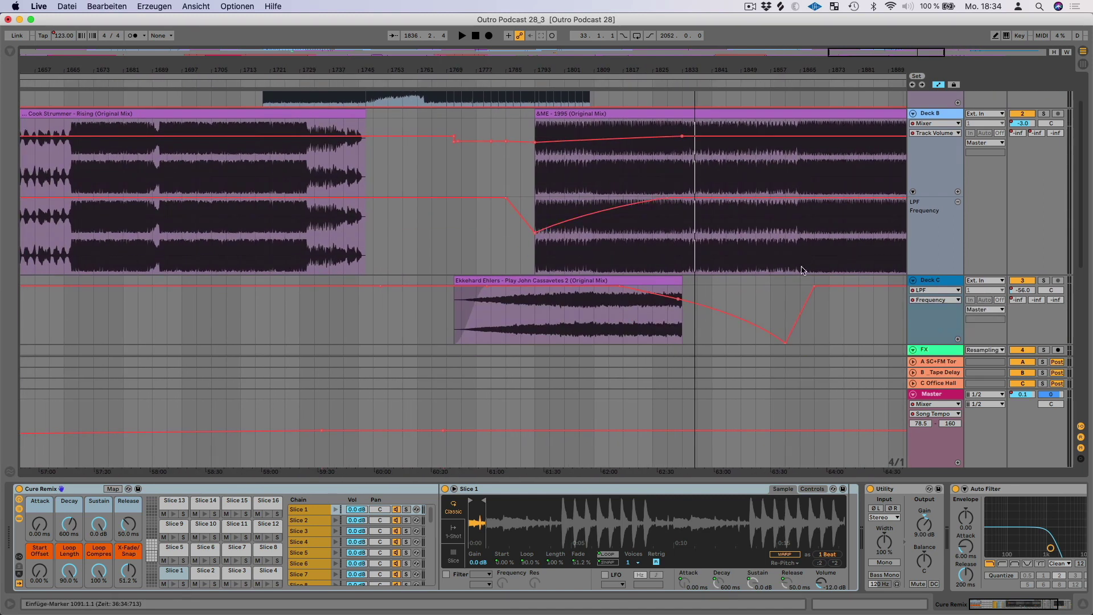
click(476, 282)
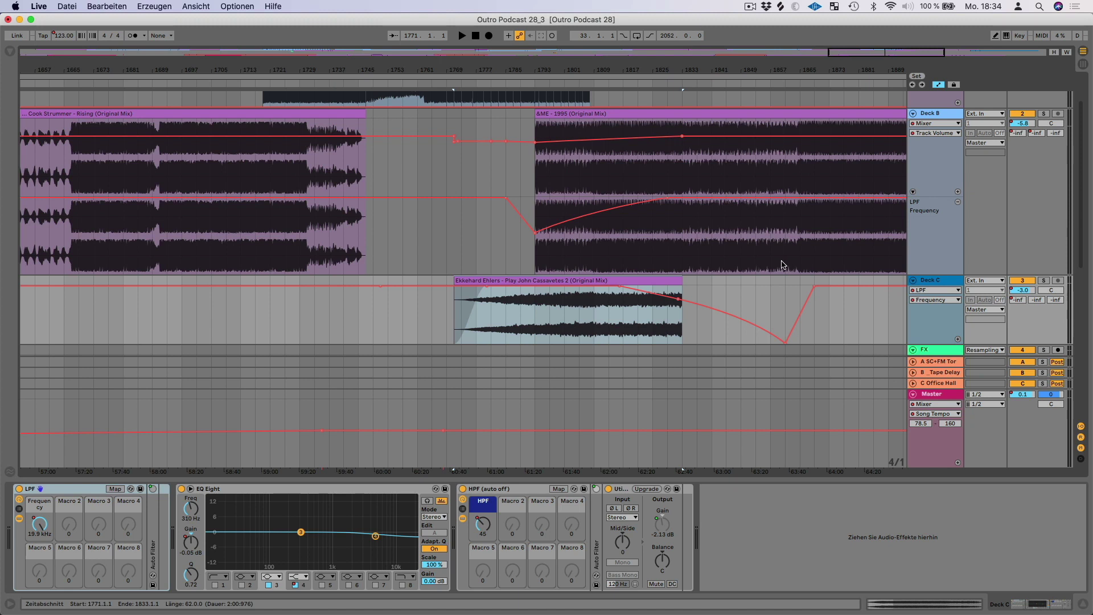
Step: Play the Ekkehard Ehlers clip's entry under August Artier - Air from about bar 1771 to bar 1776, then stop
scroll(518, 225, up, 1)
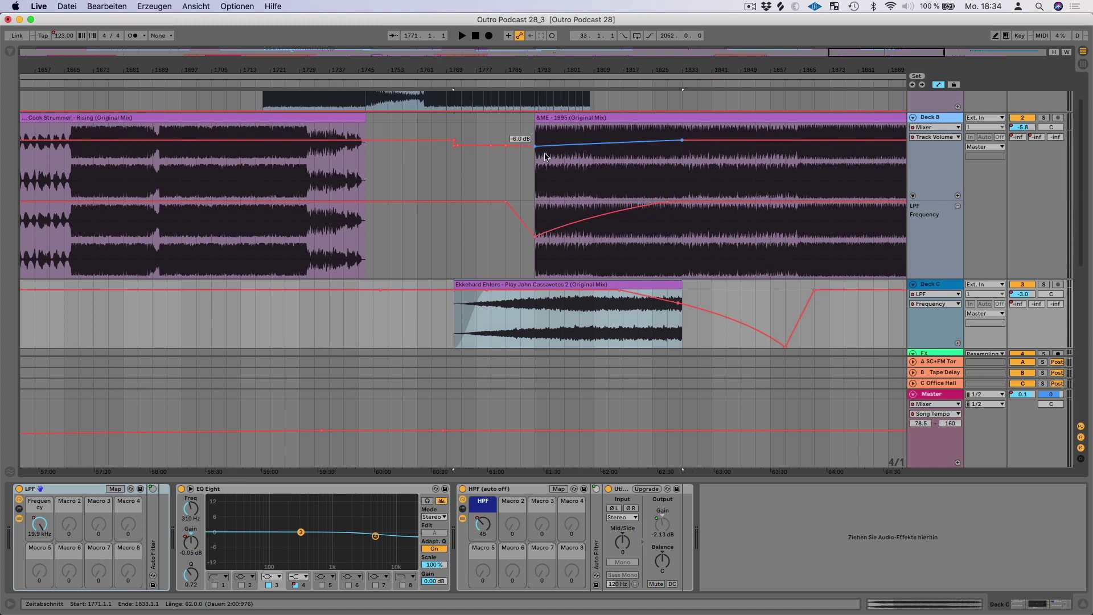
scroll(531, 161, up, 5)
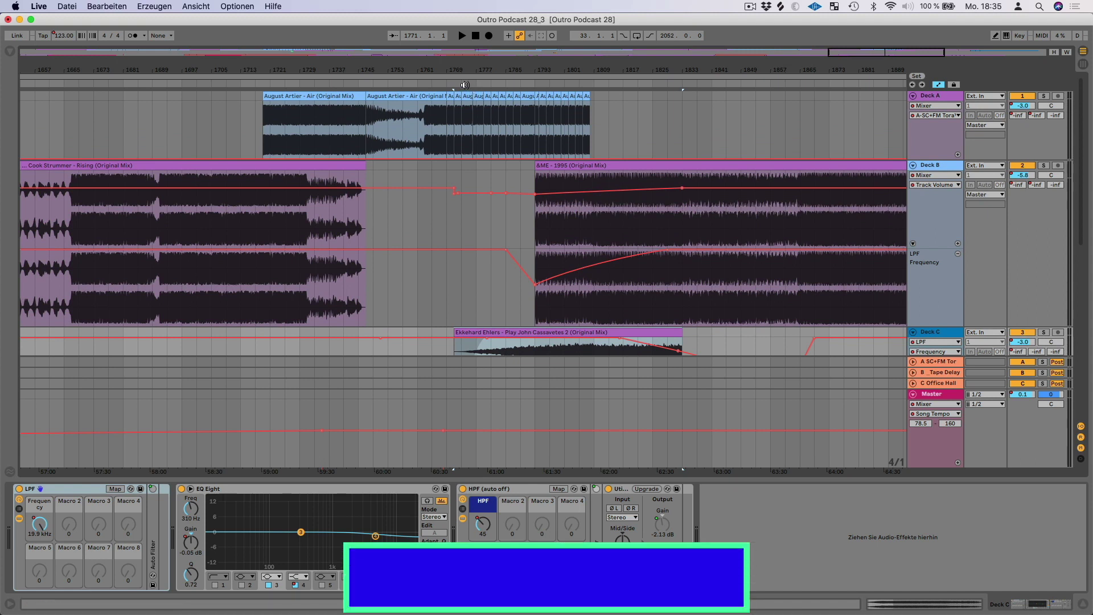
click(466, 84)
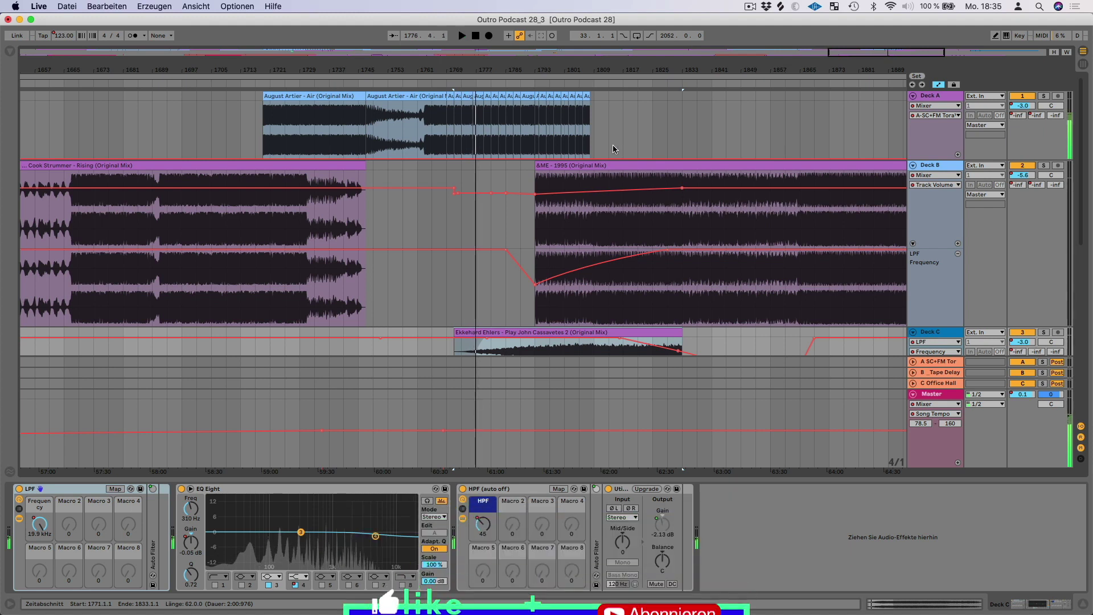
key(space)
Step: Examine the Deck C clip's fade-in and Deck B's volume automation before &ME - 1995, and restart playback from about bar 1771
scroll(494, 398, down, 2)
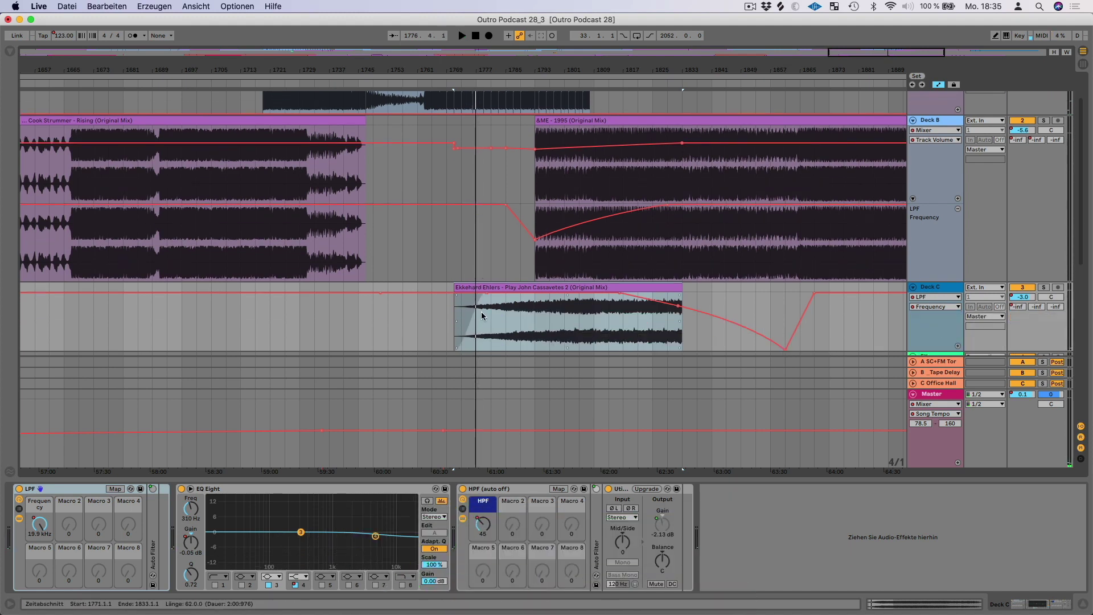
scroll(476, 246, up, 2)
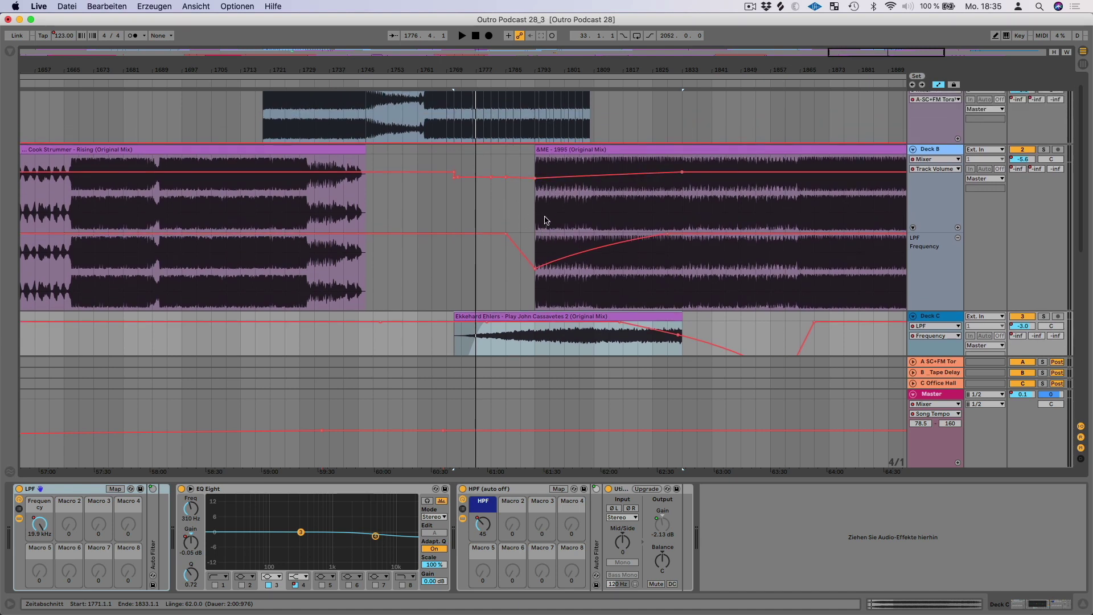
scroll(525, 203, up, 1)
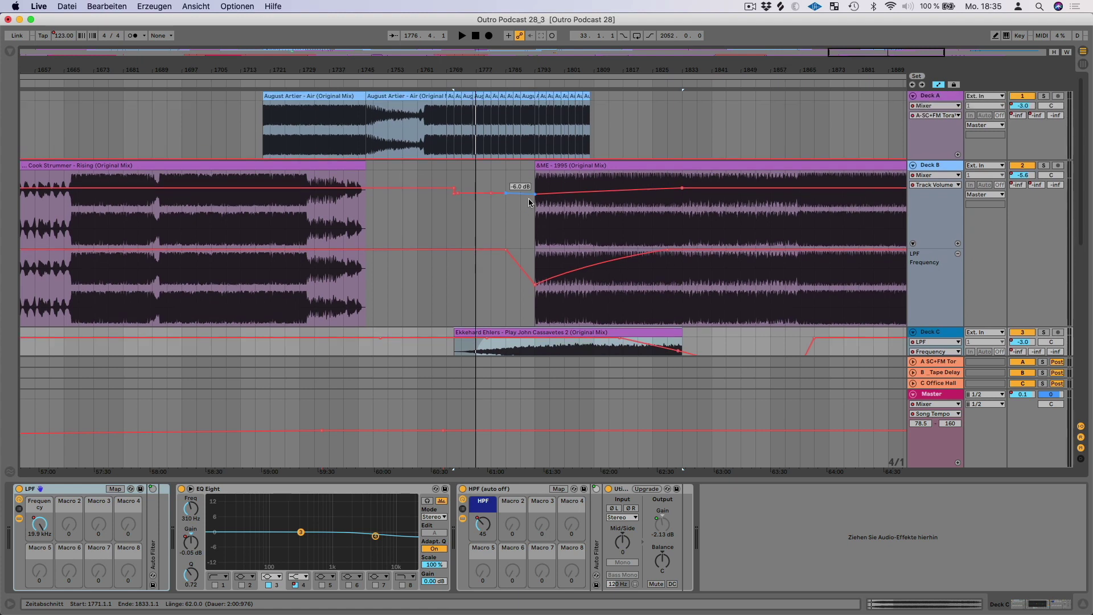
scroll(532, 205, down, 2)
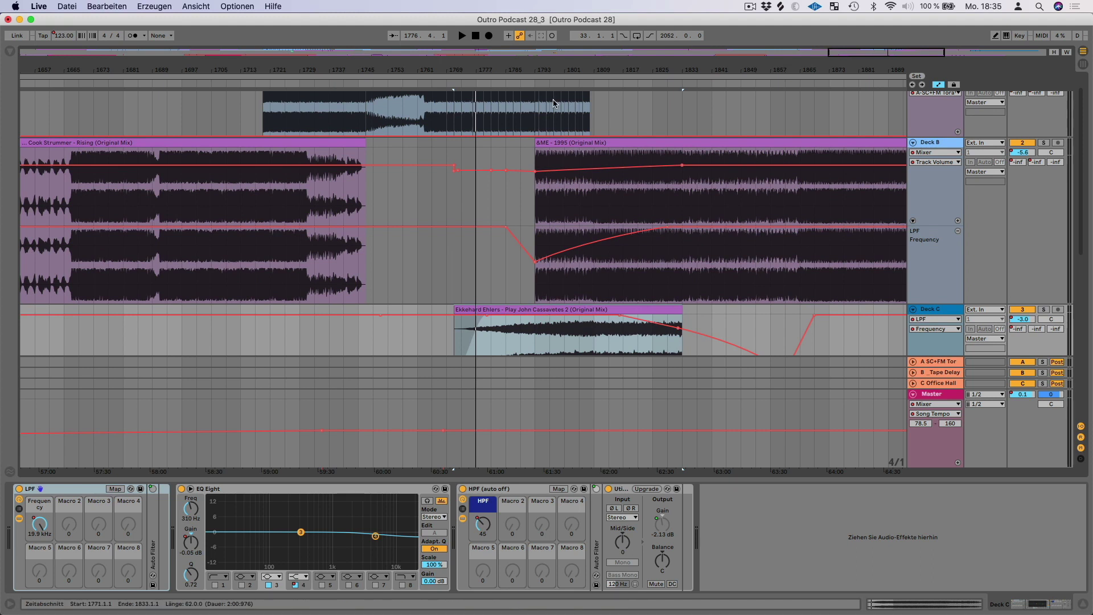
click(455, 85)
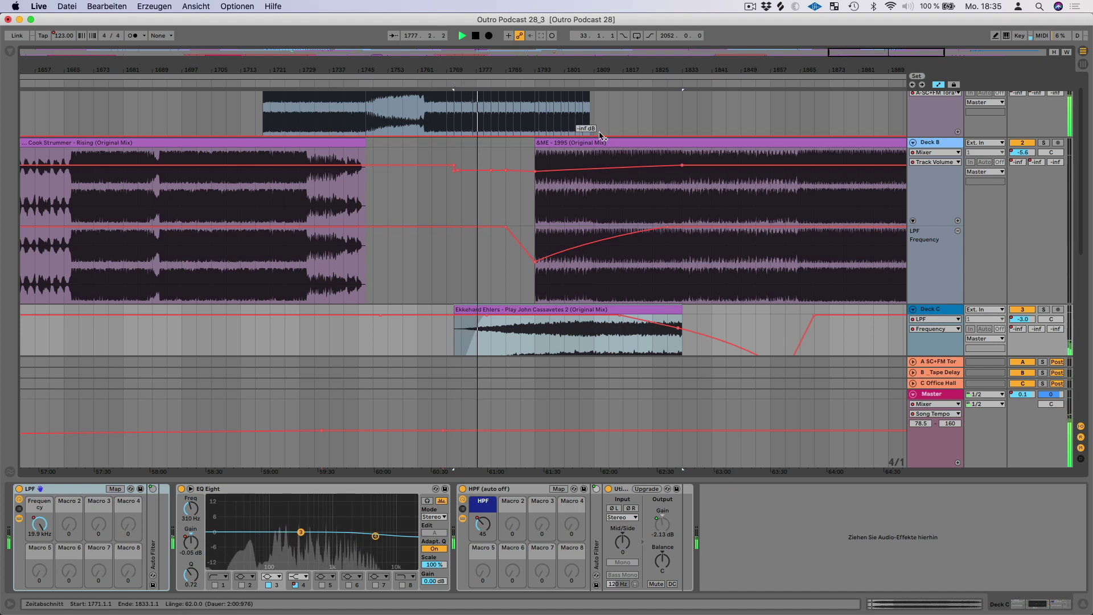
Step: Reduce the height of the Deck B track and its LPF Frequency automation lane so Decks A to C fit in view
drag(951, 304, 948, 274)
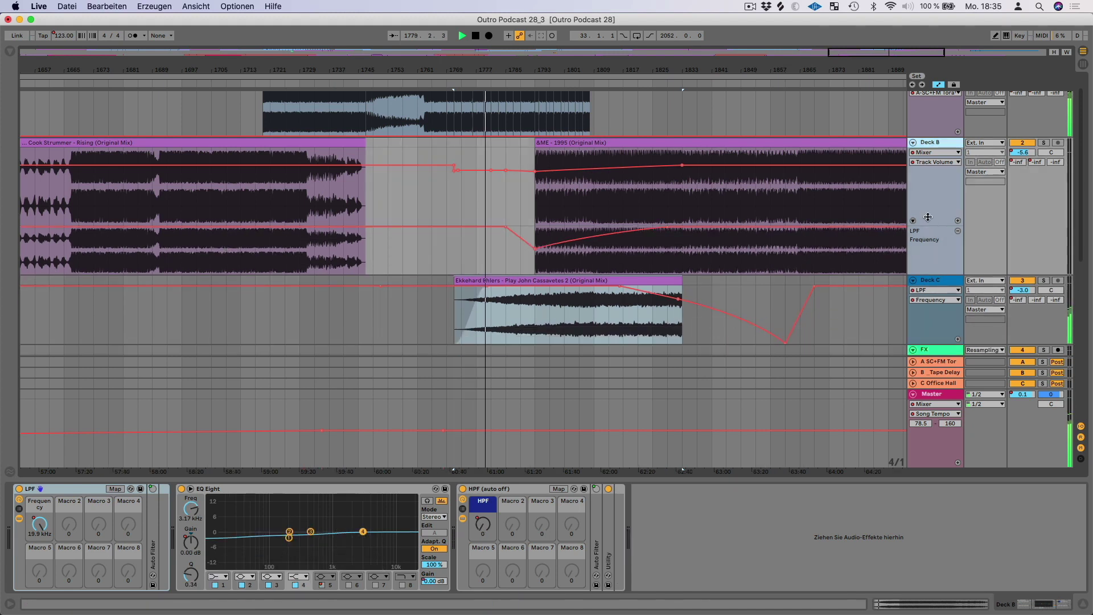
drag(928, 217, 927, 188)
scroll(683, 204, up, 2)
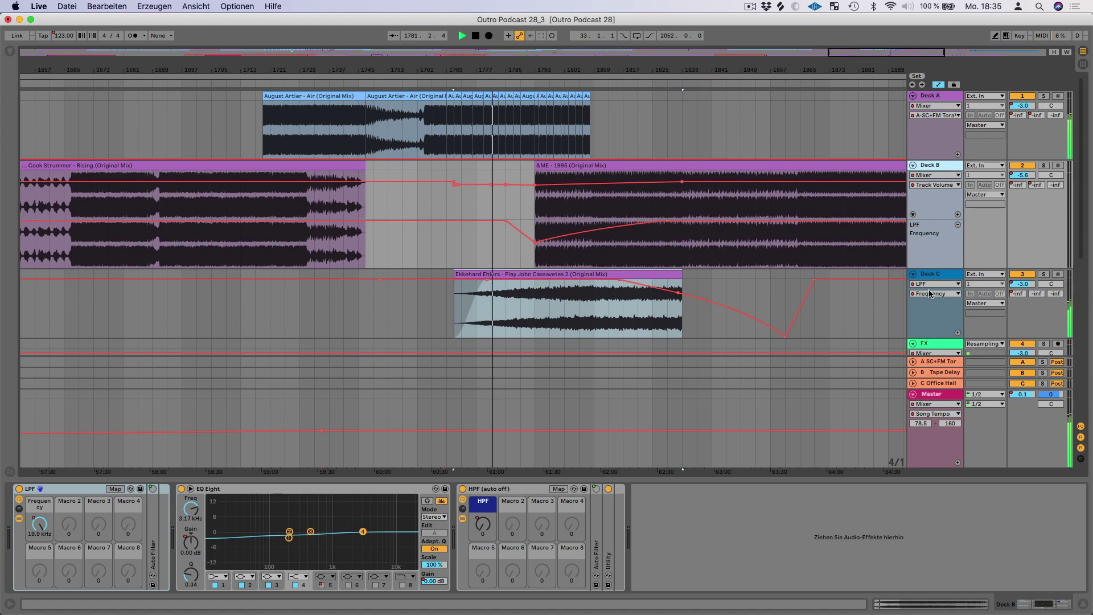
Step: Display Deck C's HPF and EQ Eight 3 Gain automation, and Deck A's HPF automation over the sliced August Artier - Air clips
click(934, 310)
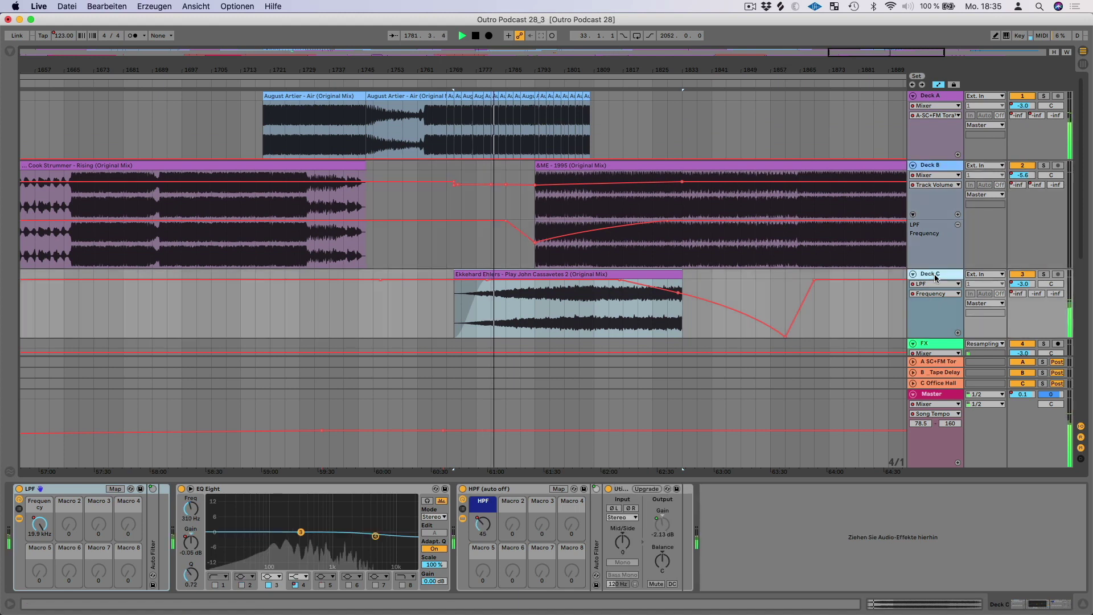
click(481, 524)
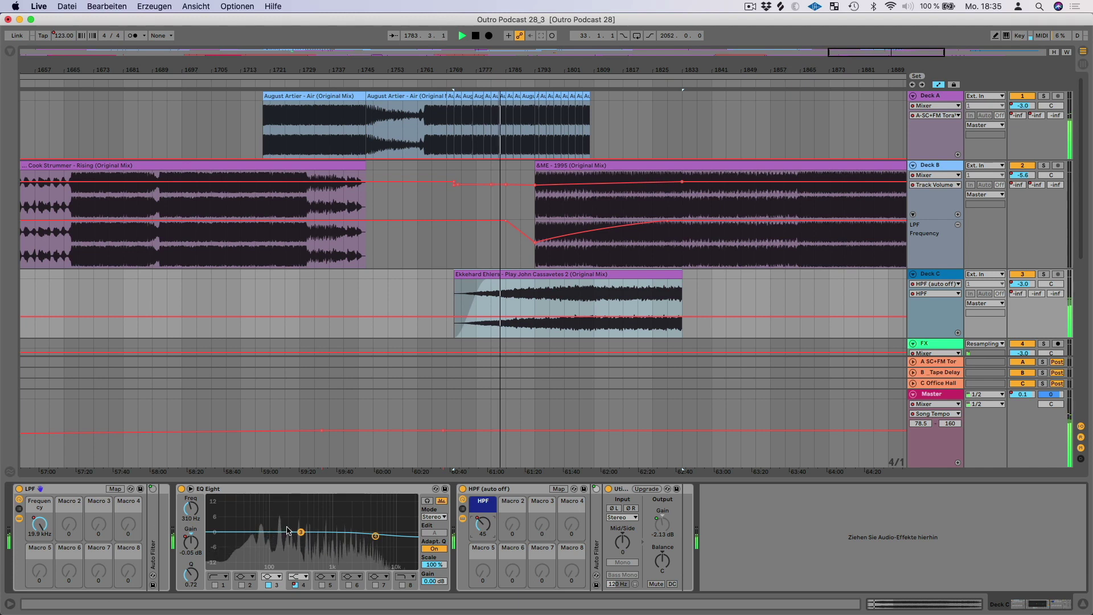
click(195, 547)
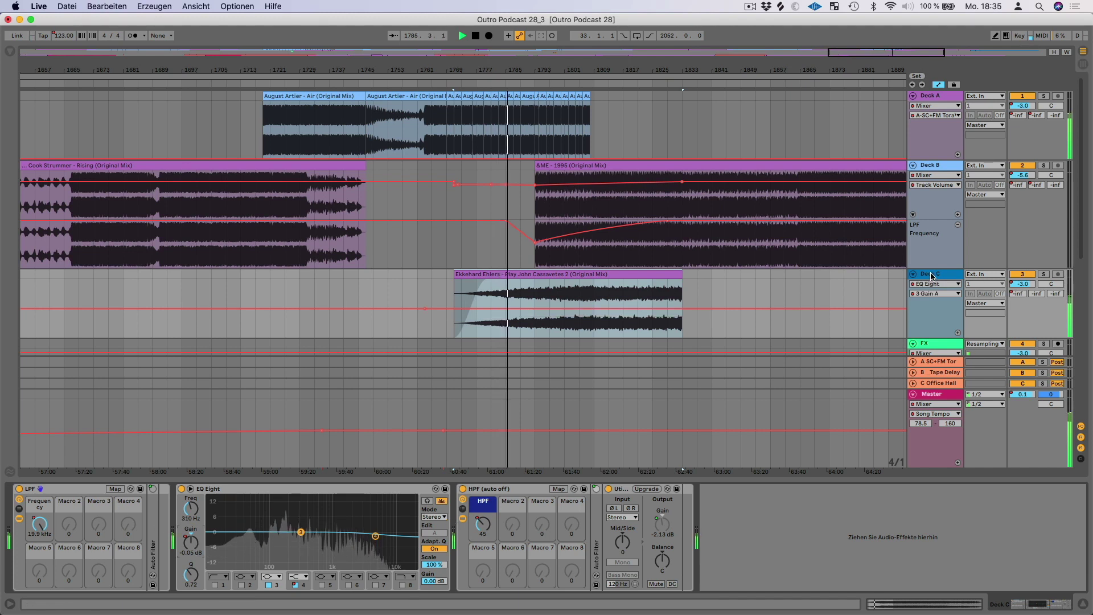
click(942, 101)
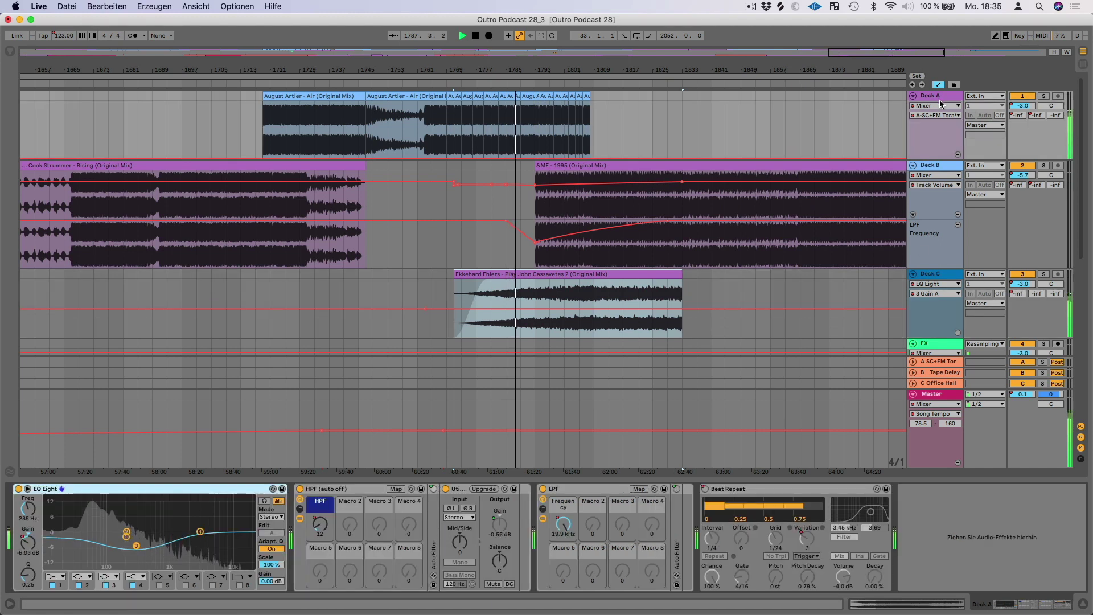
click(319, 528)
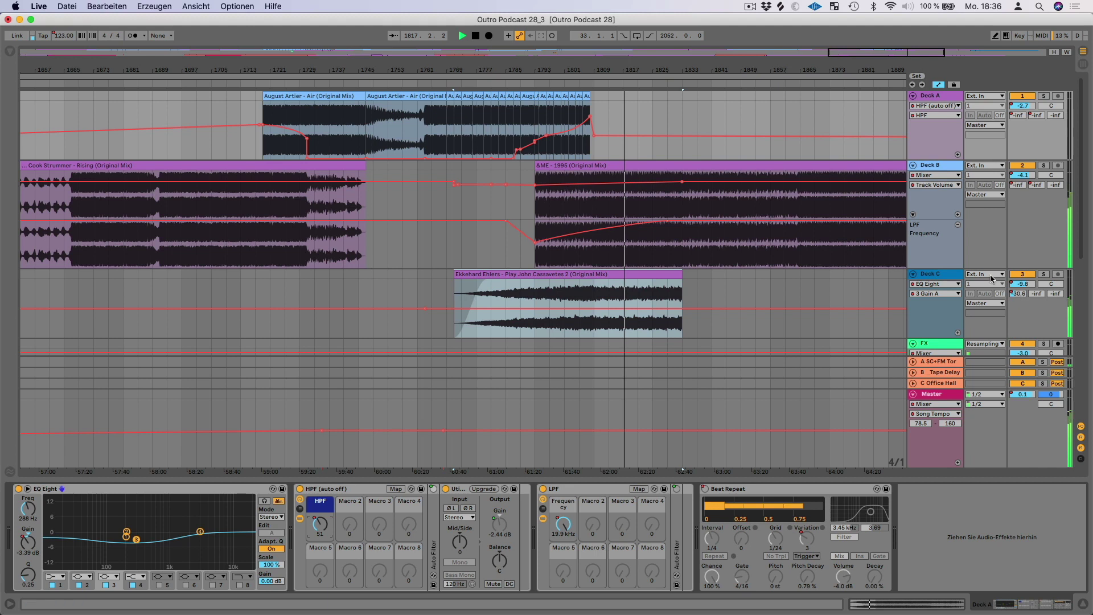
Step: Display Deck C's A-SC+FM reverb send automation at the Ekkehard Ehlers clip's end and re-enable the overridden automation
click(929, 277)
drag(1018, 293, 1019, 300)
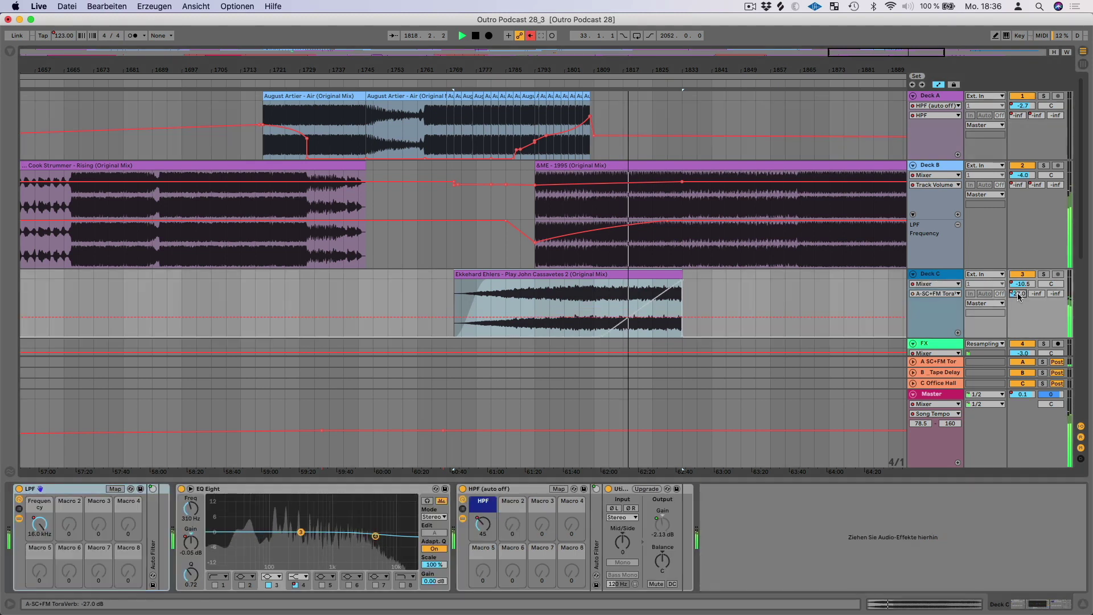
click(530, 35)
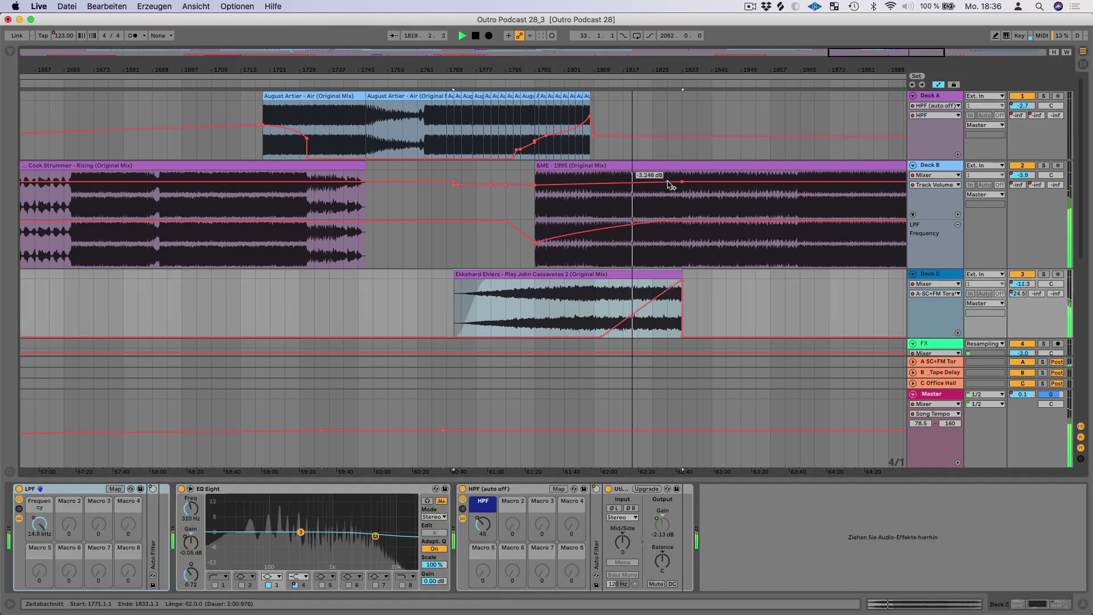
Step: Display Deck C's Track Volume automation for the Ekkehard Ehlers fade-out and stop playback at about bar 1826
scroll(990, 319, down, 1)
mouse_move(1037, 261)
mouse_down()
mouse_move(1019, 277)
mouse_move(1025, 266)
mouse_up()
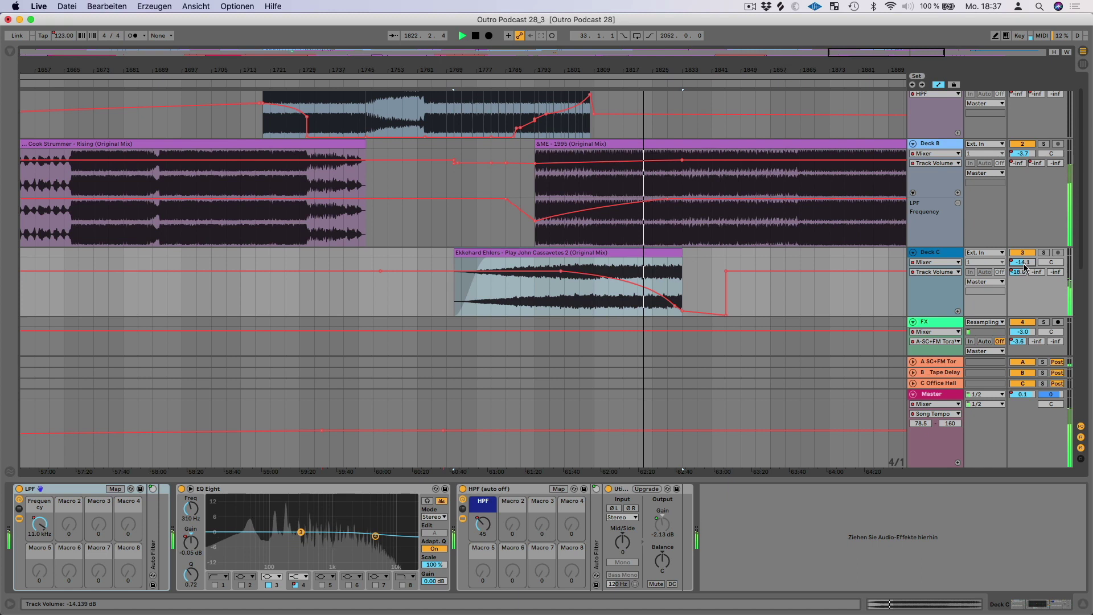
scroll(754, 281, down, 1)
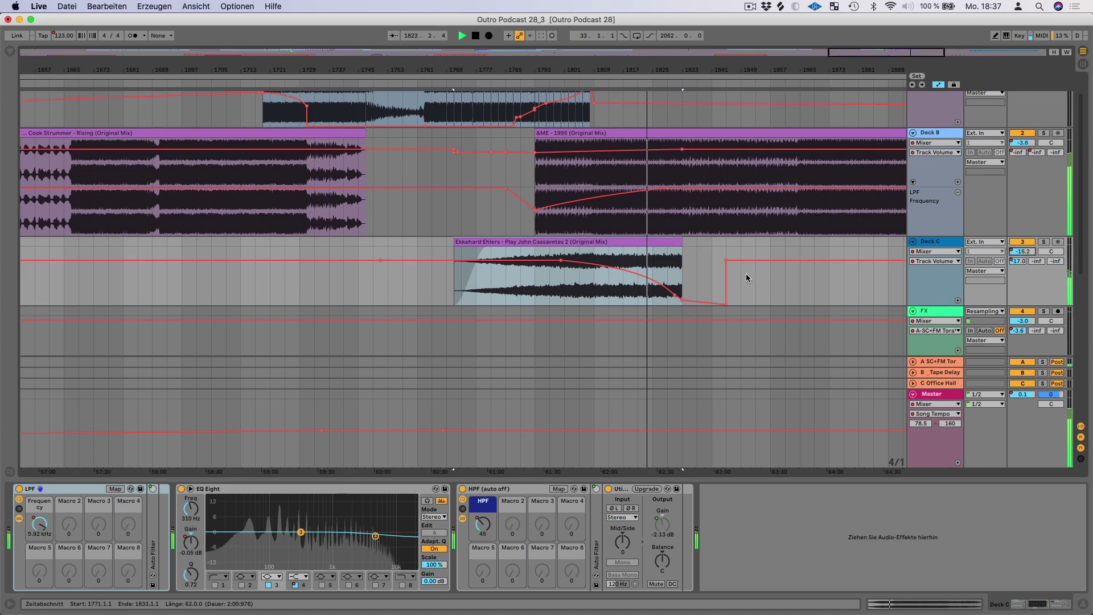
scroll(739, 271, up, 3)
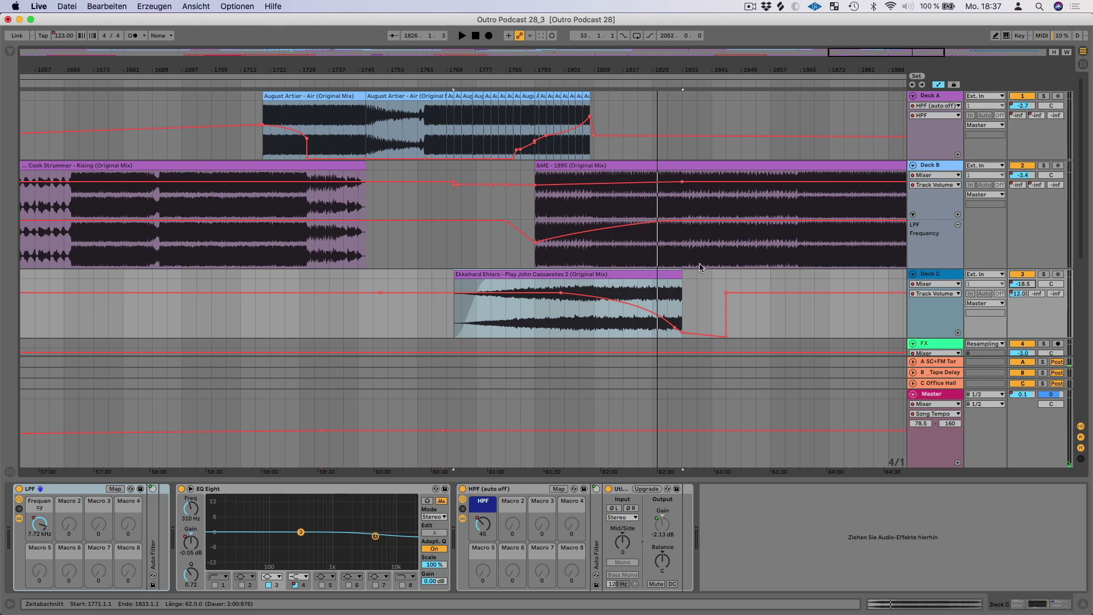
Step: Zoom the arrangement out to an overview of the whole mix, including the FX and Cure Remix A tracks
scroll(701, 267, down, 5)
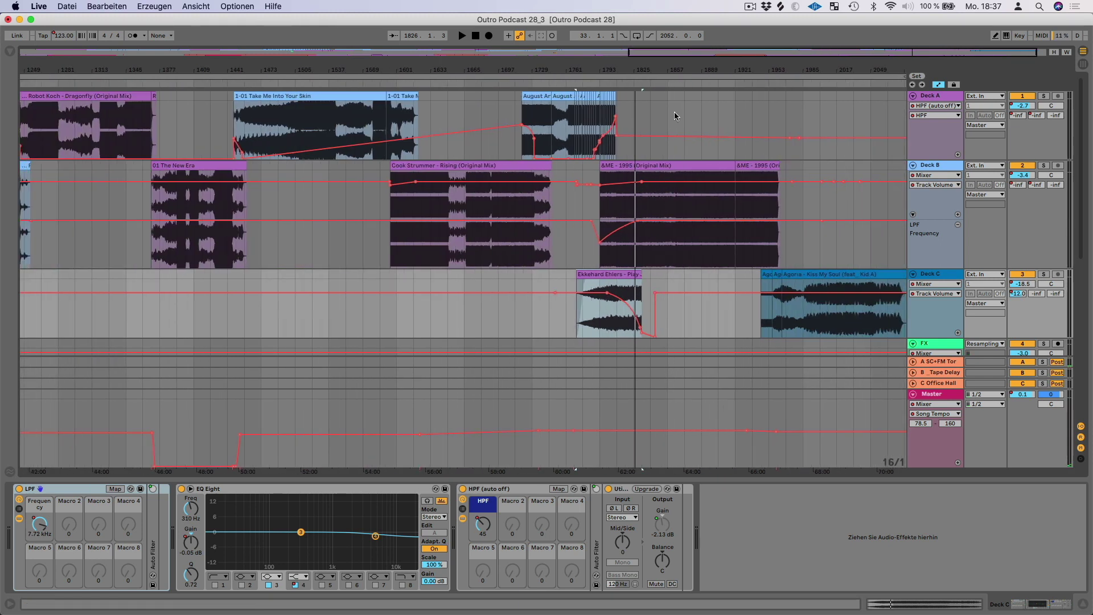
scroll(716, 267, down, 3)
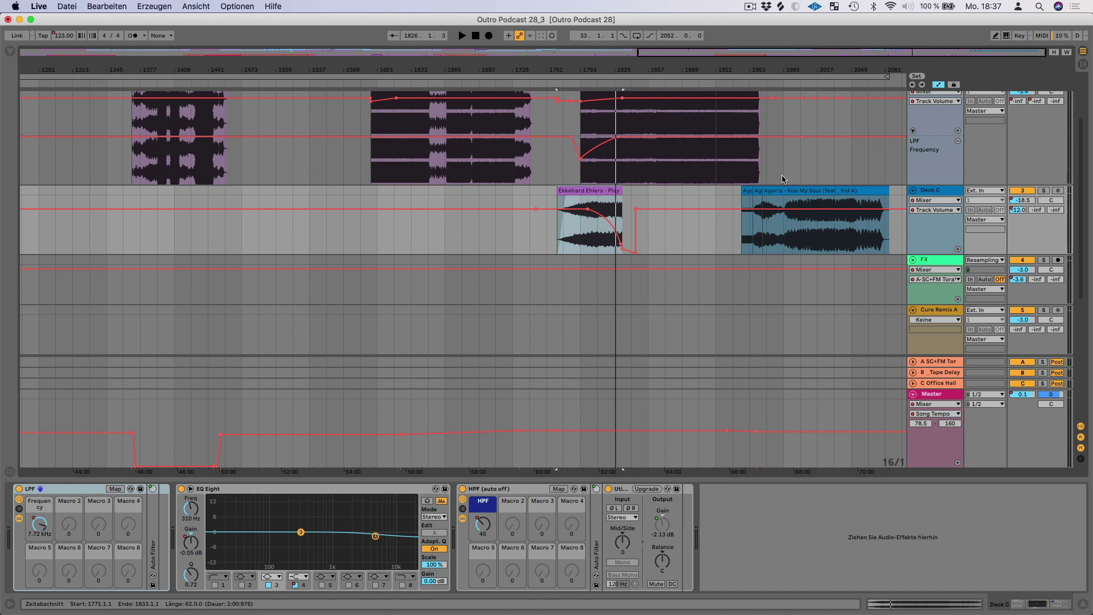
drag(772, 74, 781, 154)
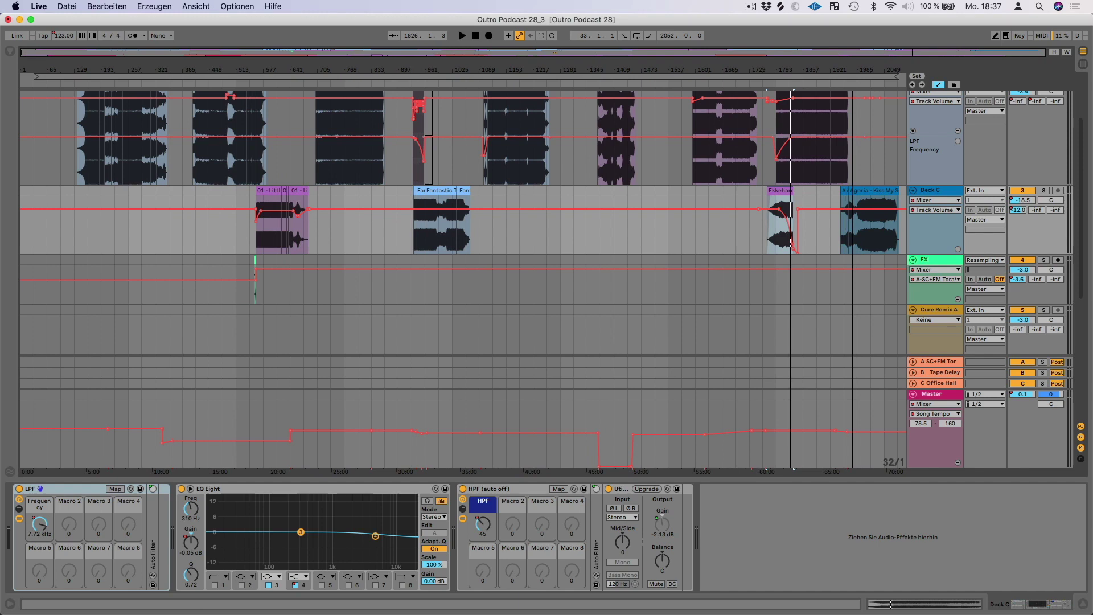